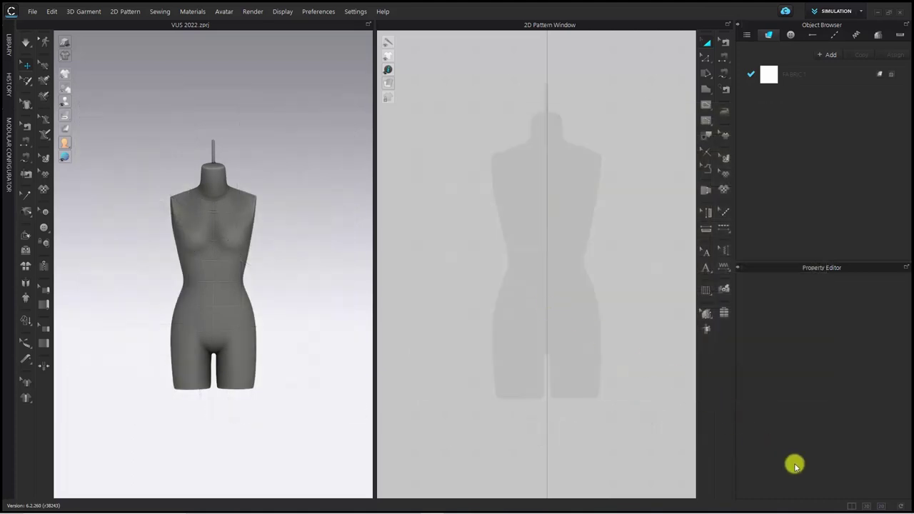
Step: Show only the 2D pattern workspace and create a rectangular pattern 10 in wide and 30 in high
{"action": "left_click", "coordinate": [881, 505]}
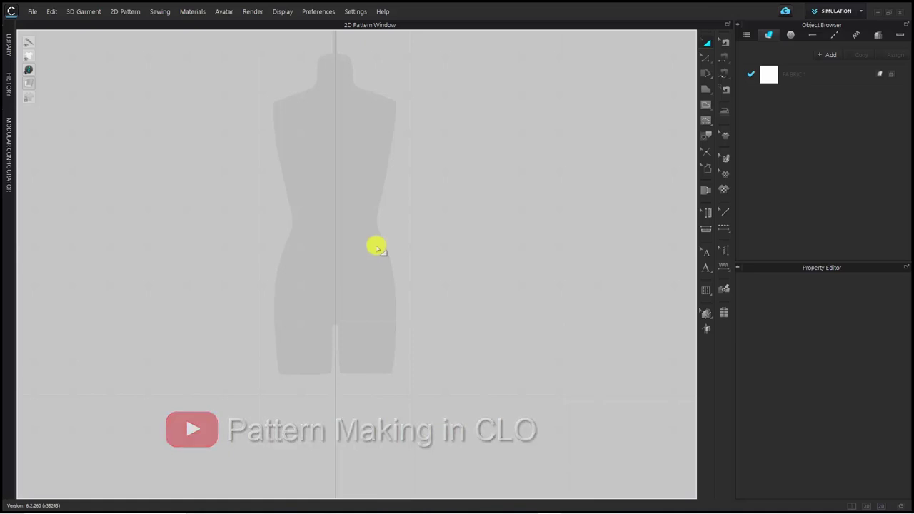
{"action": "key", "text": "s"}
{"action": "left_click", "coordinate": [334, 236]}
{"action": "left_click_drag", "start_coordinate": [439, 149], "coordinate": [514, 168]}
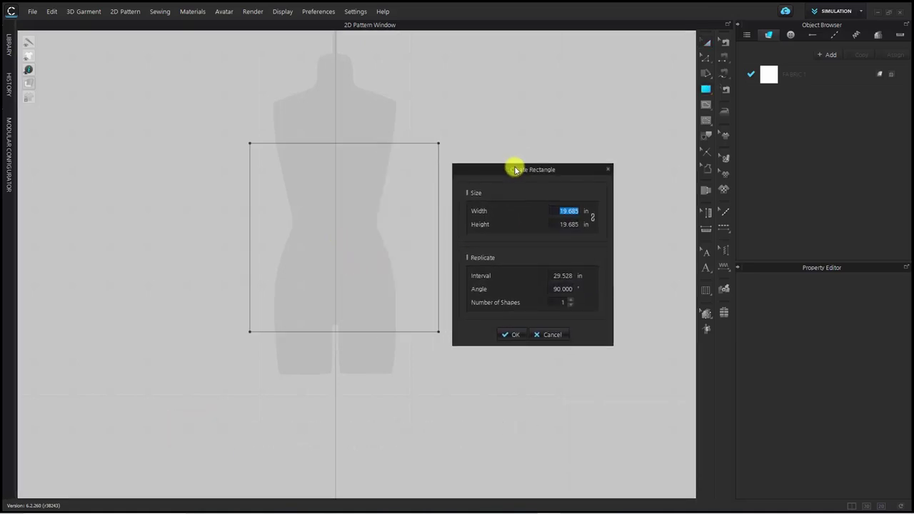
{"action": "type", "text": "10"}
{"action": "key", "text": "Tab"}
{"action": "type", "text": "30"}
{"action": "left_click", "coordinate": [511, 334]}
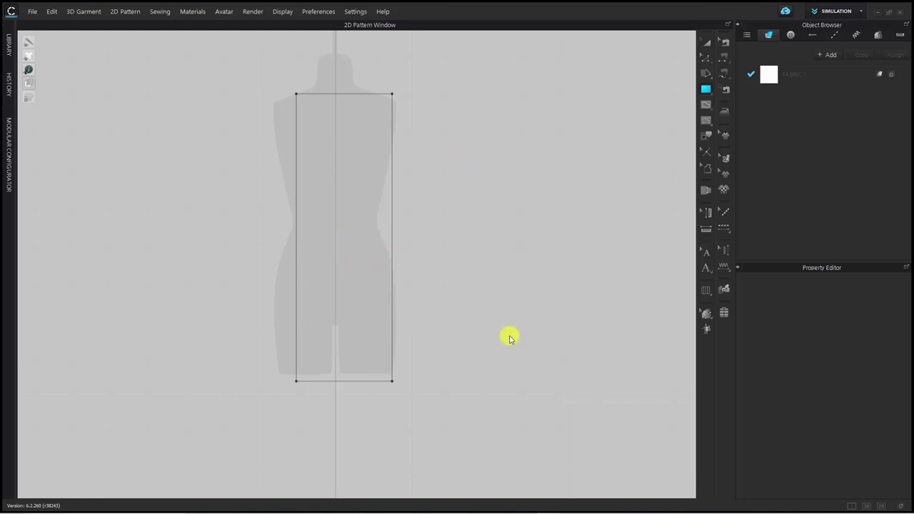
Step: Move the rectangle so its left edge sits on the avatar's vertical centre line, below the waist
{"action": "left_click_drag", "start_coordinate": [350, 194], "coordinate": [408, 288]}
{"action": "scroll", "coordinate": [516, 182], "scroll_direction": "down", "scroll_amount": 3}
{"action": "middle_click_drag", "start_coordinate": [524, 228], "coordinate": [518, 185]}
{"action": "left_click_drag", "start_coordinate": [424, 212], "coordinate": [412, 236]}
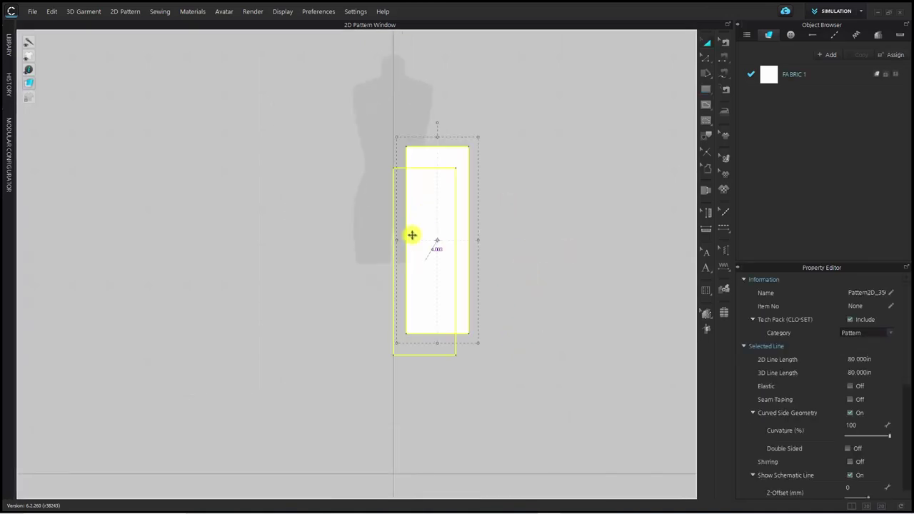
{"action": "left_click", "coordinate": [491, 209]}
Step: Offset the rectangle's top edge inward as three extended internal lines at individual distances of 0.5, 7.5 and 26 in
{"action": "scroll", "coordinate": [492, 209], "scroll_direction": "up", "scroll_amount": 2}
{"action": "key", "text": "z"}
{"action": "right_click", "coordinate": [416, 161]}
{"action": "left_click", "coordinate": [456, 258]}
{"action": "left_click_drag", "start_coordinate": [465, 171], "coordinate": [306, 171]}
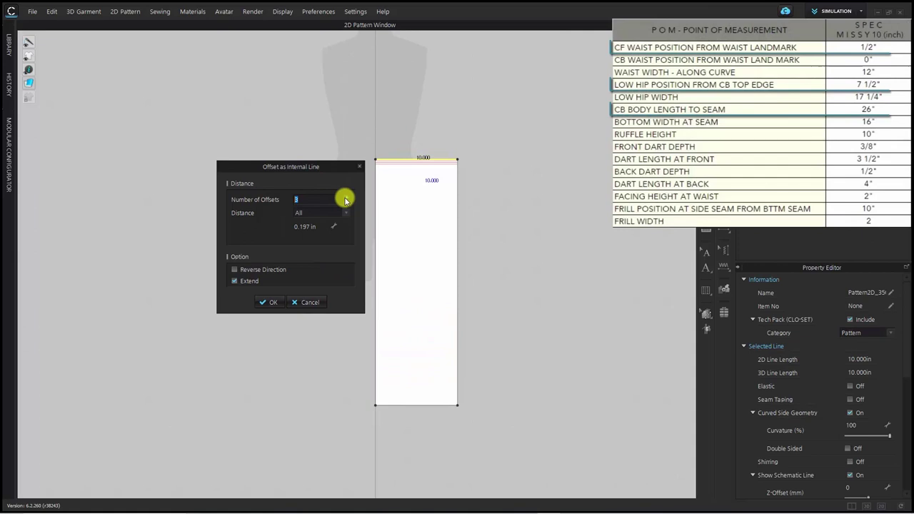
{"action": "left_click", "coordinate": [314, 214]}
{"action": "left_click", "coordinate": [307, 227]}
{"action": "double_click", "coordinate": [304, 240]}
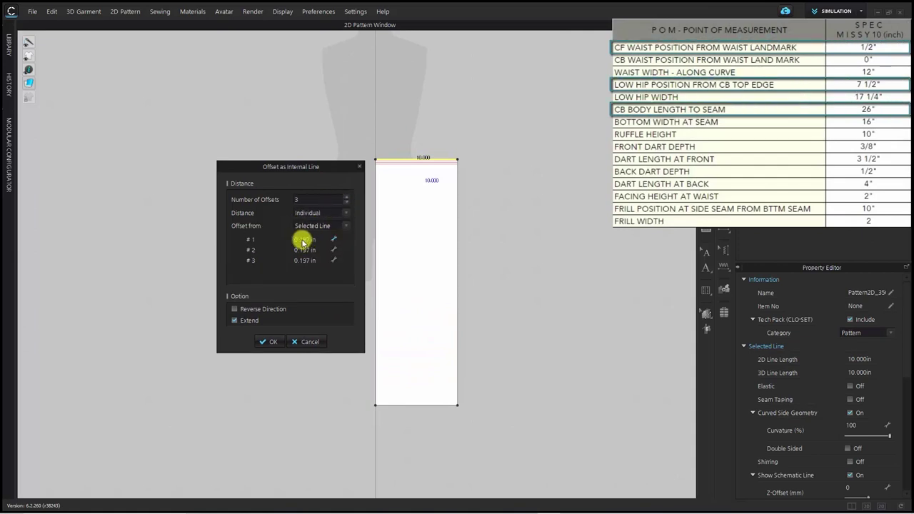
{"action": "type", "text": "0.5"}
{"action": "key", "text": "Tab"}
{"action": "type", "text": "7.5"}
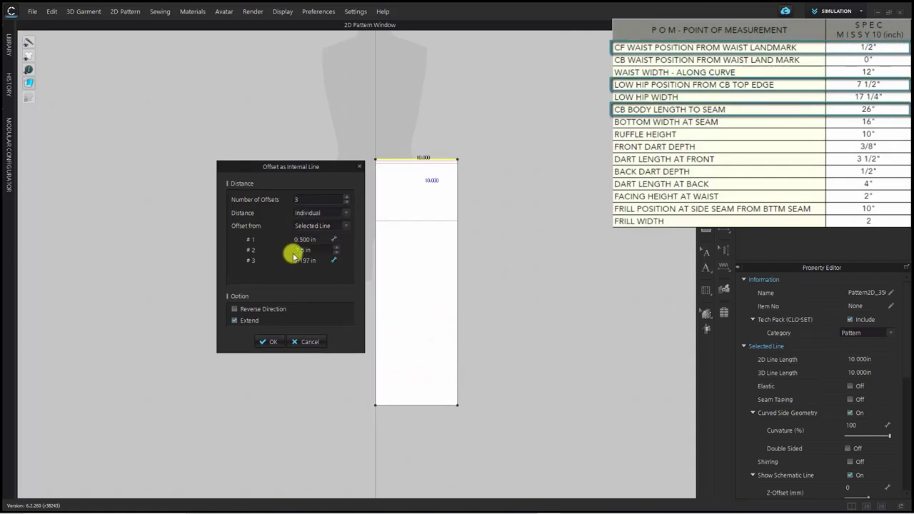
{"action": "double_click", "coordinate": [299, 261]}
{"action": "type", "text": "26"}
{"action": "left_click", "coordinate": [265, 342]}
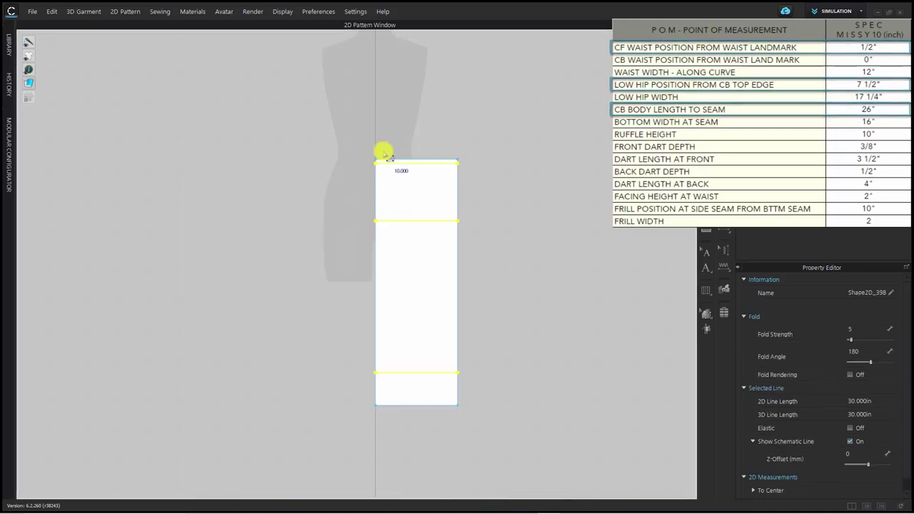
{"action": "scroll", "coordinate": [462, 164], "scroll_direction": "down", "scroll_amount": 2}
{"action": "left_click", "coordinate": [518, 207]}
Step: Split the rectangle's top edge 7 in and 6.5 in from the centre line
{"action": "scroll", "coordinate": [490, 174], "scroll_direction": "up", "scroll_amount": 2}
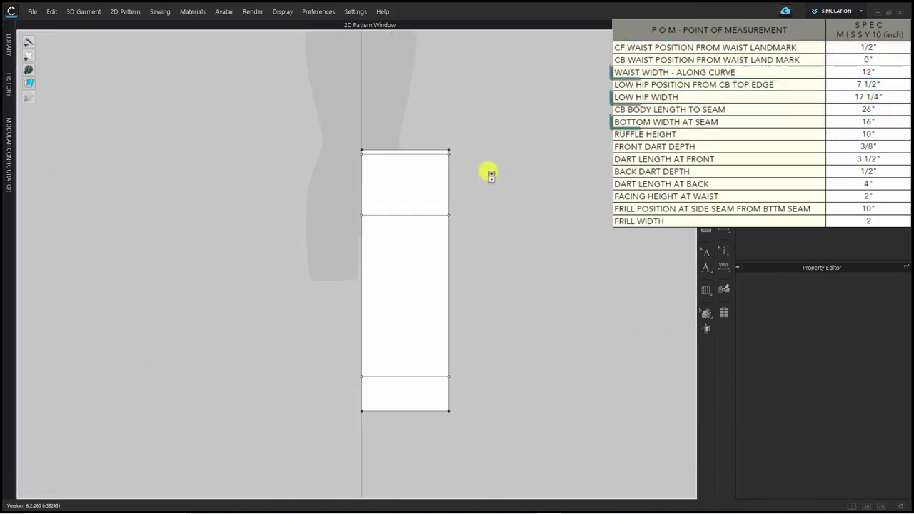
{"action": "right_click", "coordinate": [374, 147]}
{"action": "left_click", "coordinate": [431, 333]}
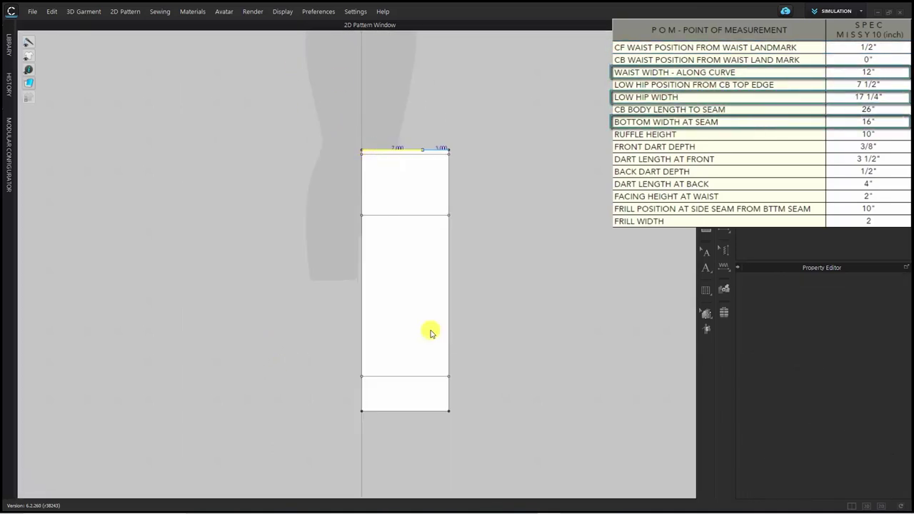
{"action": "right_click", "coordinate": [386, 149]}
{"action": "type", "text": "6.5"}
{"action": "left_click", "coordinate": [431, 333]}
Step: Split the low hip line 8.5 in and the bottom seam line 8 in from the centre line
{"action": "right_click", "coordinate": [385, 217]}
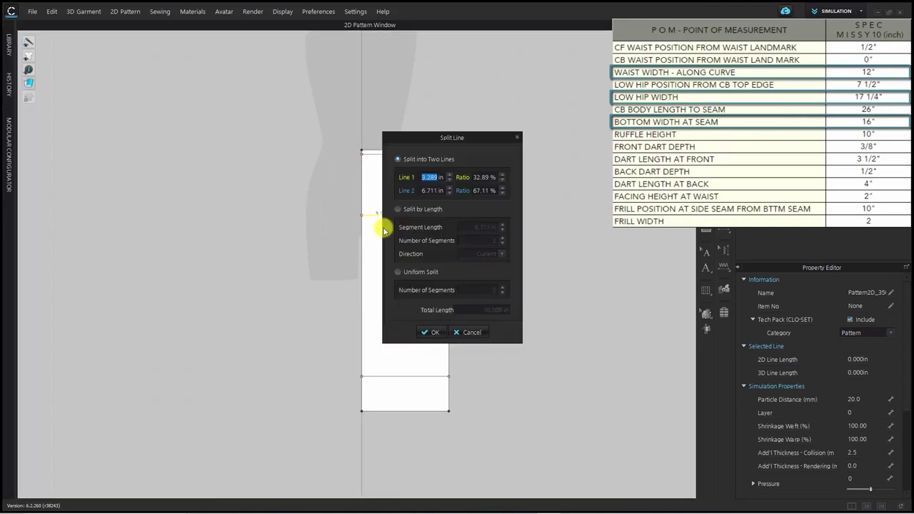
{"action": "type", "text": "8.5"}
{"action": "key", "text": "Return"}
{"action": "right_click", "coordinate": [384, 376]}
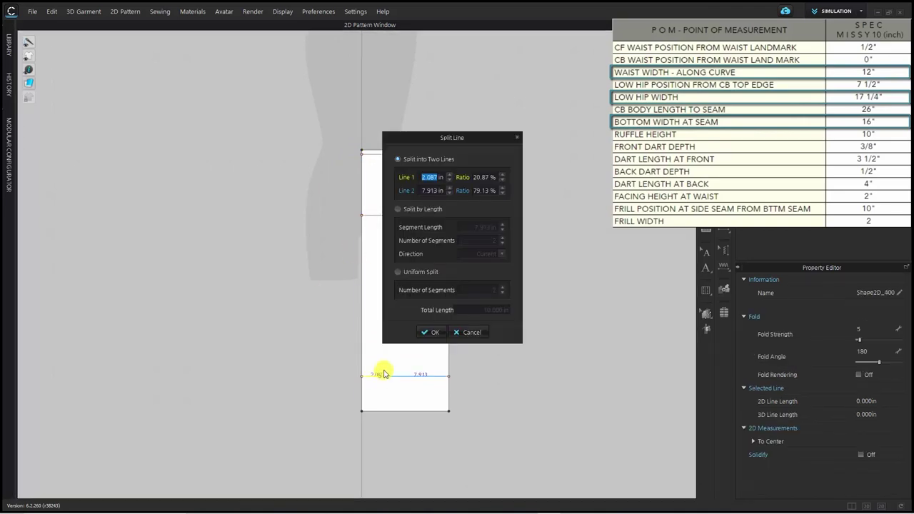
{"action": "type", "text": "8.0"}
{"action": "key", "text": "Return"}
Step: Draw an internal side seam line from the bottom split point through the hip point to the outer waist point
{"action": "key", "text": "g"}
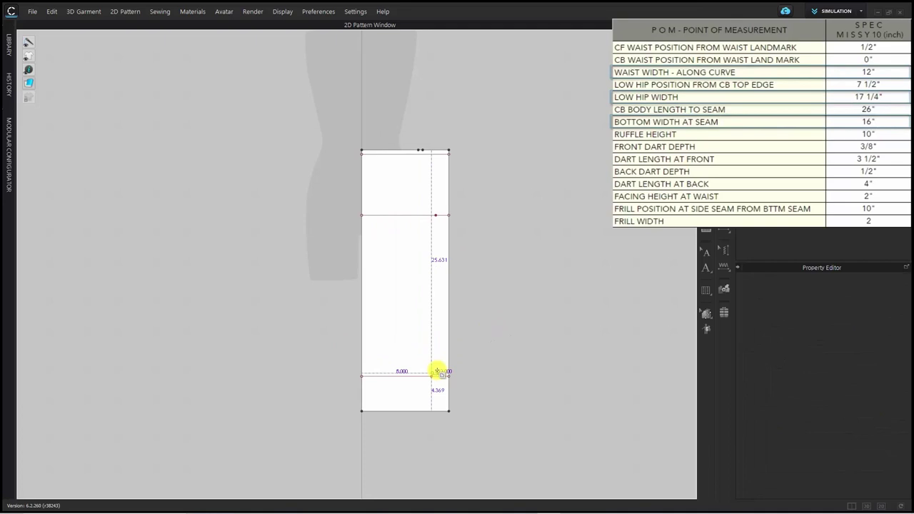
{"action": "left_click", "coordinate": [431, 376]}
{"action": "left_click", "coordinate": [436, 215]}
{"action": "scroll", "coordinate": [422, 161], "scroll_direction": "up", "scroll_amount": 4}
{"action": "double_click", "coordinate": [426, 137]}
Step: Draw an internal line from the hip point to the inner waist point and on to the centre end of the 0.5 in line
{"action": "left_click", "coordinate": [455, 285]}
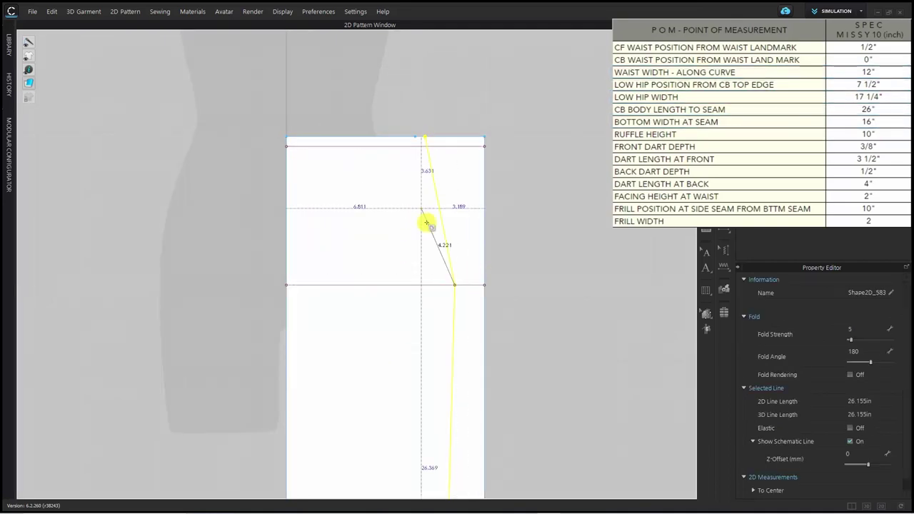
{"action": "left_click", "coordinate": [415, 136]}
{"action": "double_click", "coordinate": [286, 146]}
{"action": "scroll", "coordinate": [415, 278], "scroll_direction": "down", "scroll_amount": 5}
{"action": "middle_click_drag", "start_coordinate": [480, 273], "coordinate": [515, 232]}
Step: Bend the slanted front waistline into a gentle downward curve
{"action": "key", "text": "z"}
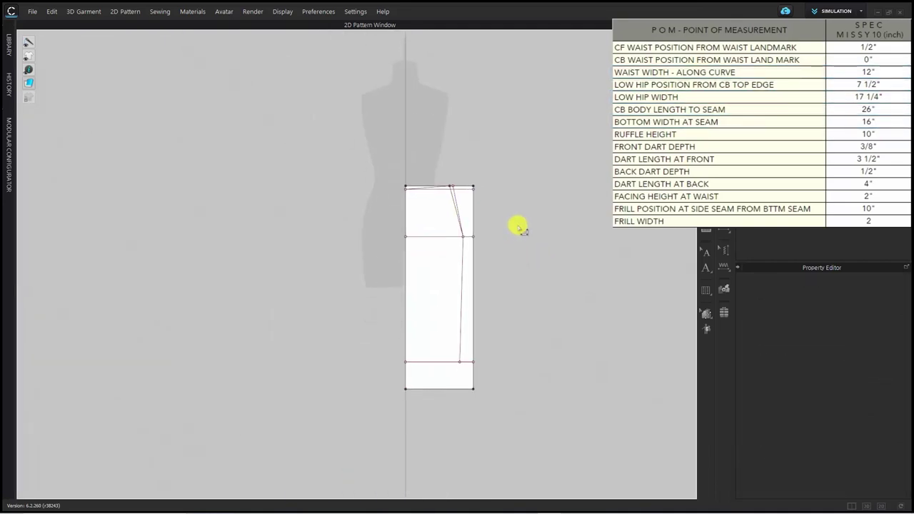
{"action": "scroll", "coordinate": [520, 229], "scroll_direction": "up", "scroll_amount": 2}
{"action": "scroll", "coordinate": [357, 207], "scroll_direction": "up", "scroll_amount": 2}
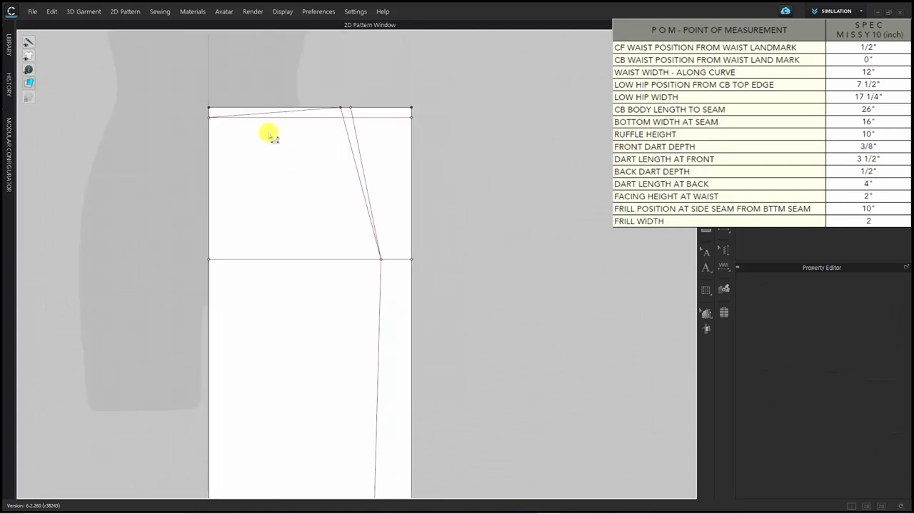
{"action": "scroll", "coordinate": [268, 125], "scroll_direction": "up", "scroll_amount": 1}
{"action": "left_click", "coordinate": [277, 108]}
{"action": "left_click_drag", "start_coordinate": [280, 112], "coordinate": [281, 113]}
Step: Curve both side lines between waist and hip outward
{"action": "middle_click_drag", "start_coordinate": [346, 154], "coordinate": [308, 179]}
{"action": "left_click_drag", "start_coordinate": [344, 174], "coordinate": [356, 175]}
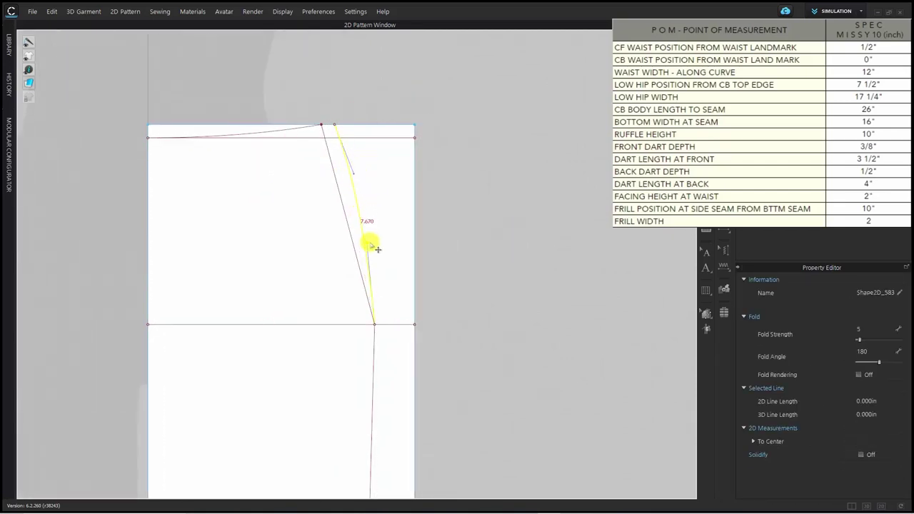
{"action": "left_click_drag", "start_coordinate": [372, 246], "coordinate": [356, 220]}
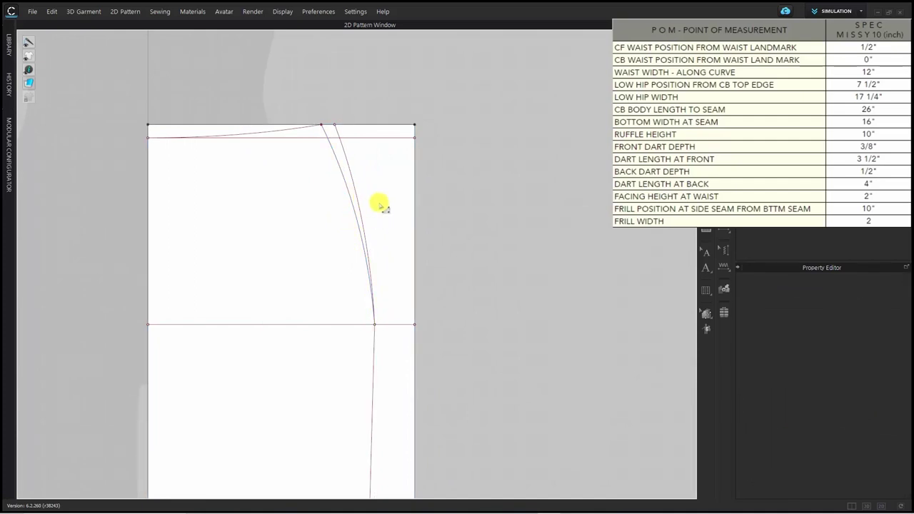
Step: Split the side seam line between the hip and the bottom seam into two equal segments
{"action": "scroll", "coordinate": [379, 202], "scroll_direction": "down", "scroll_amount": 3}
{"action": "right_click", "coordinate": [373, 321]}
{"action": "left_click", "coordinate": [429, 271]}
{"action": "left_click", "coordinate": [431, 333]}
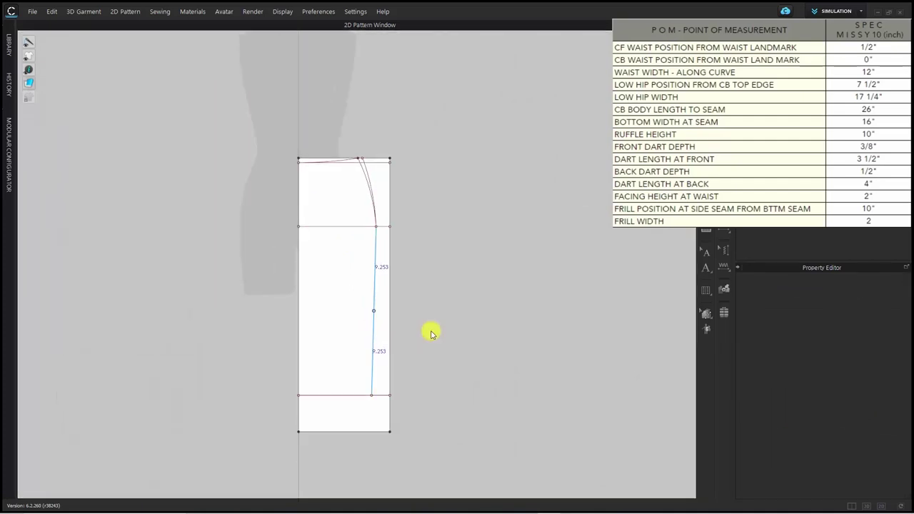
Step: Curve the two lower side seam segments into a smooth S-shape from hip to bottom seam
{"action": "scroll", "coordinate": [378, 303], "scroll_direction": "up", "scroll_amount": 3}
{"action": "key", "text": "z"}
{"action": "left_click", "coordinate": [376, 243]}
{"action": "scroll", "coordinate": [378, 214], "scroll_direction": "down", "scroll_amount": 1}
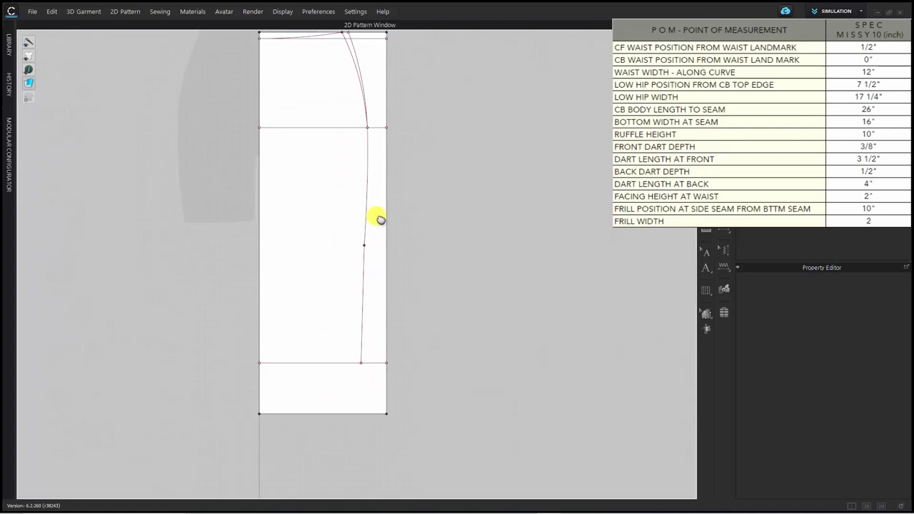
{"action": "scroll", "coordinate": [363, 275], "scroll_direction": "up", "scroll_amount": 3}
{"action": "left_click", "coordinate": [388, 279]}
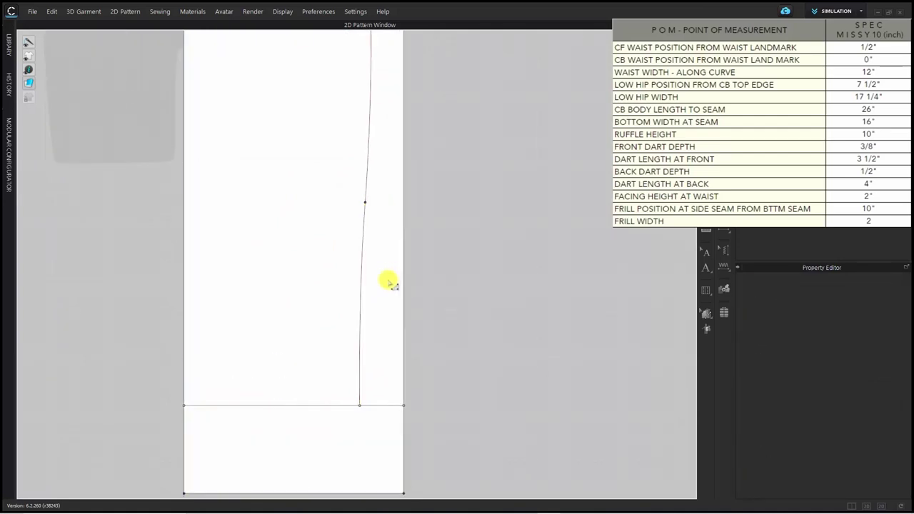
Step: Copy the back skirt outline, using the outer hip curve and straight top edge, as a separate pattern beside the block
{"action": "scroll", "coordinate": [378, 336], "scroll_direction": "down", "scroll_amount": 3}
{"action": "left_click", "coordinate": [371, 345]}
{"action": "left_click", "coordinate": [375, 282], "text": "shift"}
{"action": "left_click", "coordinate": [335, 391], "text": "shift"}
{"action": "left_click", "coordinate": [297, 316], "text": "shift"}
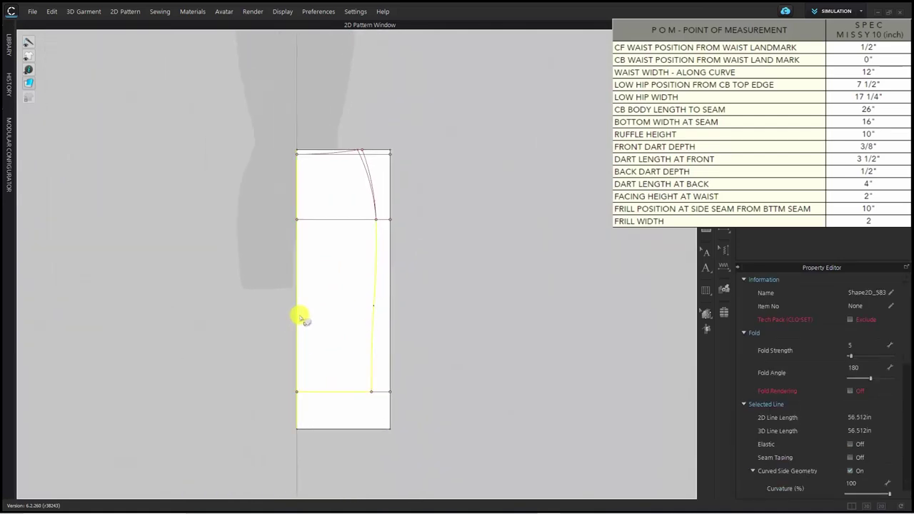
{"action": "scroll", "coordinate": [349, 187], "scroll_direction": "up", "scroll_amount": 3}
{"action": "left_click", "coordinate": [399, 154], "text": "shift"}
{"action": "left_click", "coordinate": [309, 98], "text": "shift"}
{"action": "scroll", "coordinate": [366, 98], "scroll_direction": "up", "scroll_amount": 2}
{"action": "left_click", "coordinate": [380, 93], "text": "shift"}
{"action": "right_click", "coordinate": [382, 95]}
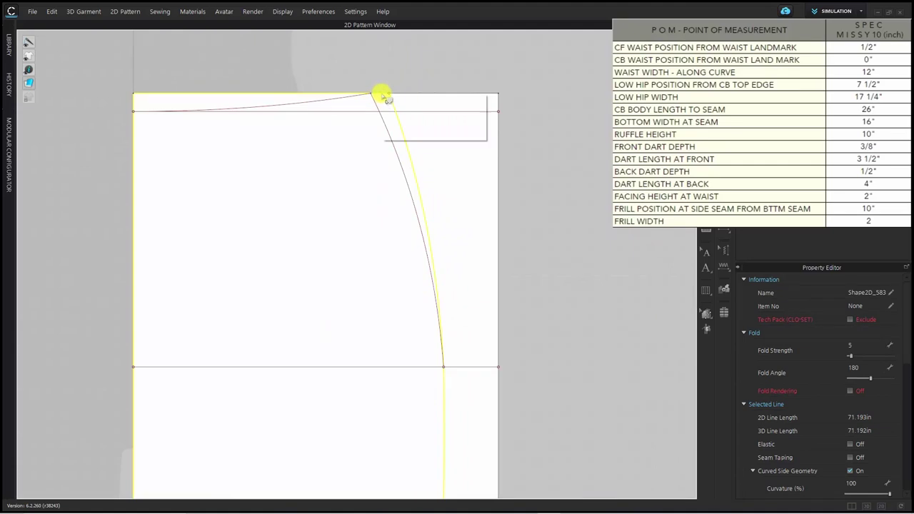
{"action": "left_click", "coordinate": [420, 118]}
{"action": "scroll", "coordinate": [368, 161], "scroll_direction": "down", "scroll_amount": 5}
{"action": "left_click", "coordinate": [497, 206]}
Step: Copy the front skirt outline, using the inner hip curve and curved waistline, as a separate pattern beside the block
{"action": "left_click", "coordinate": [343, 205]}
{"action": "scroll", "coordinate": [322, 182], "scroll_direction": "up", "scroll_amount": 3}
{"action": "left_click", "coordinate": [285, 253]}
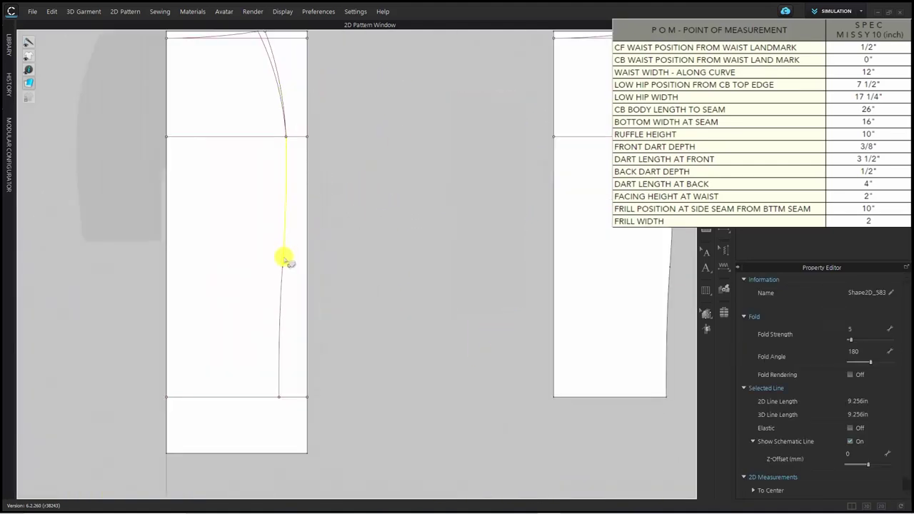
{"action": "left_click", "coordinate": [282, 286], "text": "shift"}
{"action": "left_click", "coordinate": [242, 395], "text": "shift"}
{"action": "left_click", "coordinate": [166, 343], "text": "shift"}
{"action": "scroll", "coordinate": [260, 163], "scroll_direction": "up", "scroll_amount": 3}
{"action": "left_click", "coordinate": [255, 183], "text": "shift"}
{"action": "left_click", "coordinate": [283, 201], "text": "shift"}
{"action": "right_click", "coordinate": [283, 202]}
{"action": "left_click", "coordinate": [322, 225]}
{"action": "scroll", "coordinate": [477, 286], "scroll_direction": "down", "scroll_amount": 4}
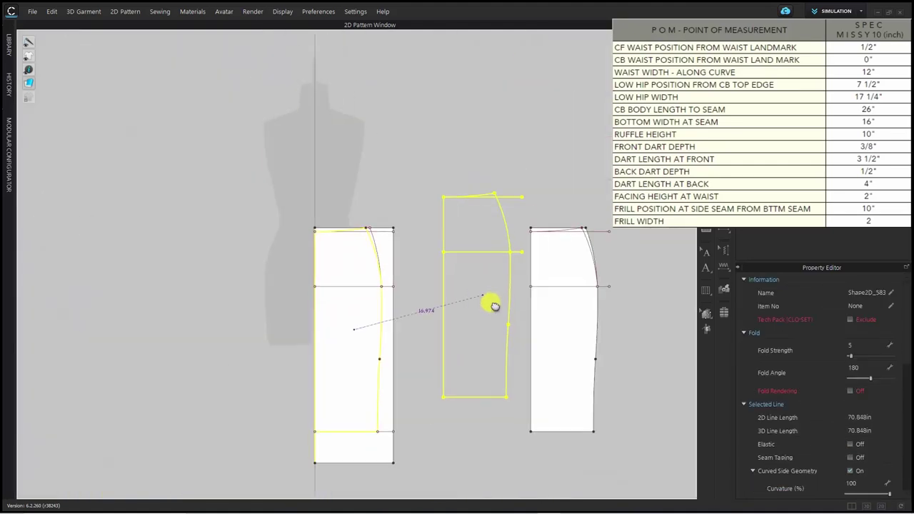
{"action": "middle_click_drag", "start_coordinate": [490, 304], "coordinate": [434, 227]}
{"action": "left_click", "coordinate": [433, 244]}
Step: Remove the original rectangular block and move the front skirt pattern onto the centre line
{"action": "scroll", "coordinate": [433, 285], "scroll_direction": "down", "scroll_amount": 2}
{"action": "left_click_drag", "start_coordinate": [357, 296], "coordinate": [199, 120]}
{"action": "left_click", "coordinate": [357, 243]}
{"action": "left_click_drag", "start_coordinate": [422, 288], "coordinate": [350, 282]}
Step: Move the back skirt pattern closer to the front piece and flip it horizontally
{"action": "mouse_move", "coordinate": [479, 303]}
{"action": "left_mouse_down"}
{"action": "mouse_move", "coordinate": [433, 296]}
{"action": "mouse_move", "coordinate": [436, 308]}
{"action": "mouse_move", "coordinate": [450, 307]}
{"action": "left_mouse_up"}
{"action": "right_click", "coordinate": [433, 296]}
{"action": "mouse_move", "coordinate": [506, 355]}
{"action": "left_click", "coordinate": [627, 355]}
Step: Delete the leftover internal waist and hip lines from the front and back skirt patterns
{"action": "scroll", "coordinate": [411, 263], "scroll_direction": "up", "scroll_amount": 3}
{"action": "left_click", "coordinate": [383, 262]}
{"action": "scroll", "coordinate": [381, 262], "scroll_direction": "up", "scroll_amount": 1}
{"action": "left_click", "coordinate": [345, 236]}
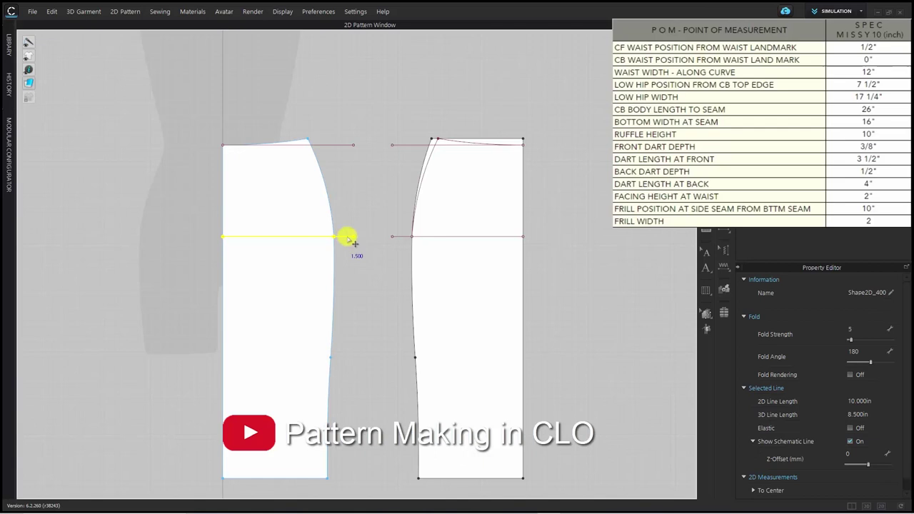
{"action": "key", "text": "Delete"}
{"action": "left_click", "coordinate": [400, 147]}
{"action": "scroll", "coordinate": [457, 148], "scroll_direction": "up", "scroll_amount": 2}
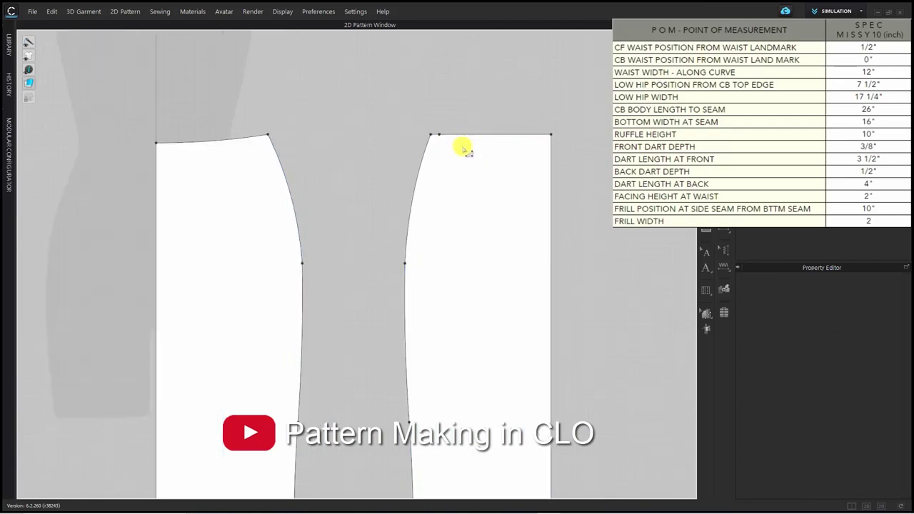
Step: Convert the mid side seam points on both patterns and the extra back waist point to curve points
{"action": "scroll", "coordinate": [436, 135], "scroll_direction": "down", "scroll_amount": 4}
{"action": "left_click", "coordinate": [430, 385]}
{"action": "scroll", "coordinate": [412, 376], "scroll_direction": "up", "scroll_amount": 6}
{"action": "right_click", "coordinate": [399, 373]}
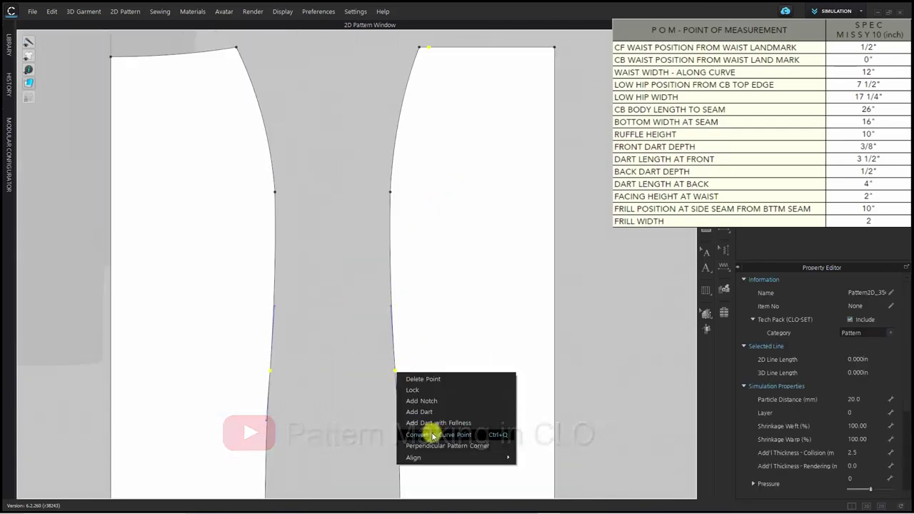
{"action": "left_click", "coordinate": [433, 433]}
{"action": "scroll", "coordinate": [398, 318], "scroll_direction": "down", "scroll_amount": 7}
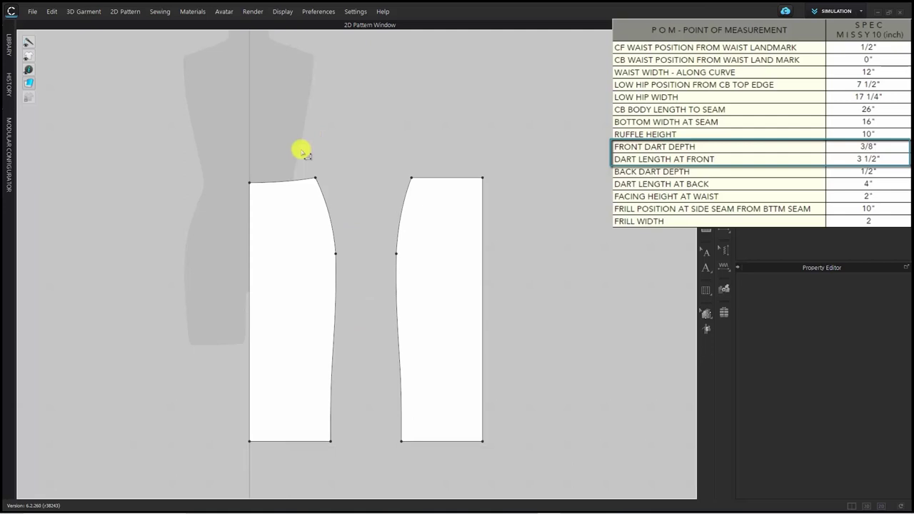
Step: Divide the front waistline into two equal segments and add a dart at the midpoint, 0.75 in total width, 0.375 in arm width, 3.5 in long
{"action": "right_click", "coordinate": [285, 180]}
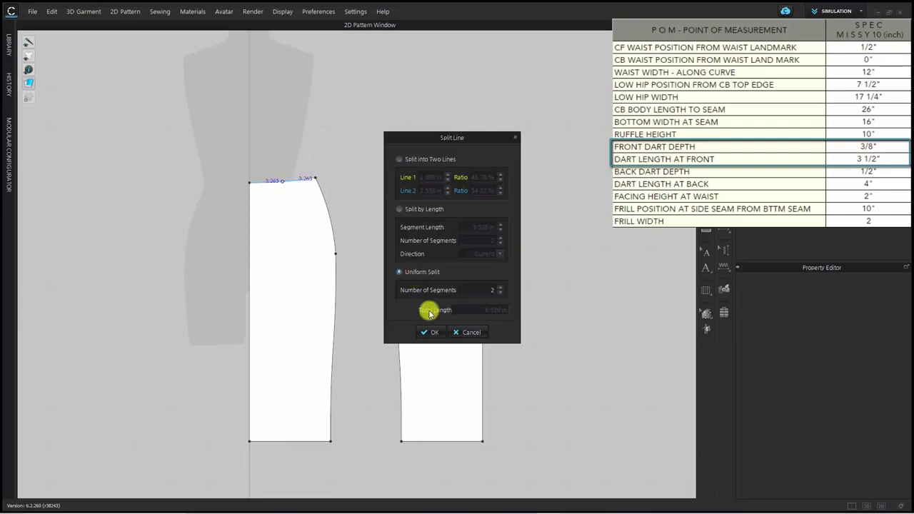
{"action": "left_click", "coordinate": [429, 332]}
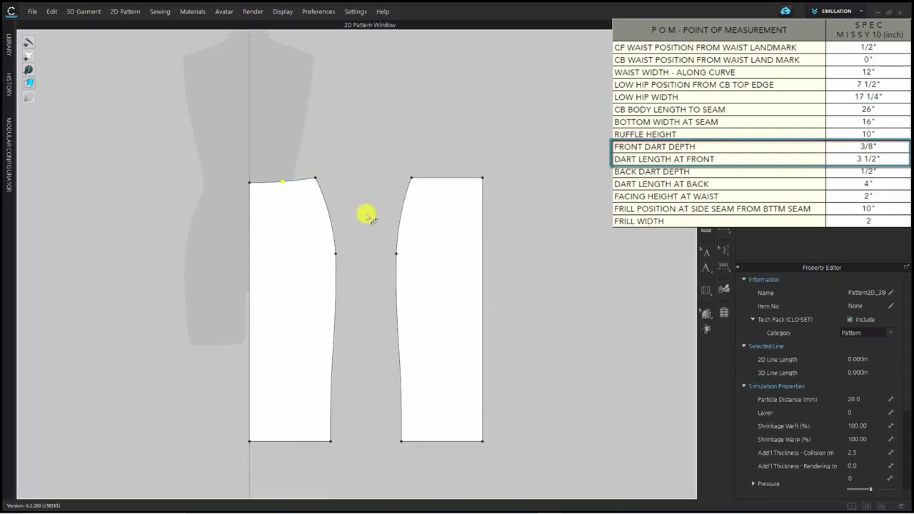
{"action": "right_click", "coordinate": [283, 180]}
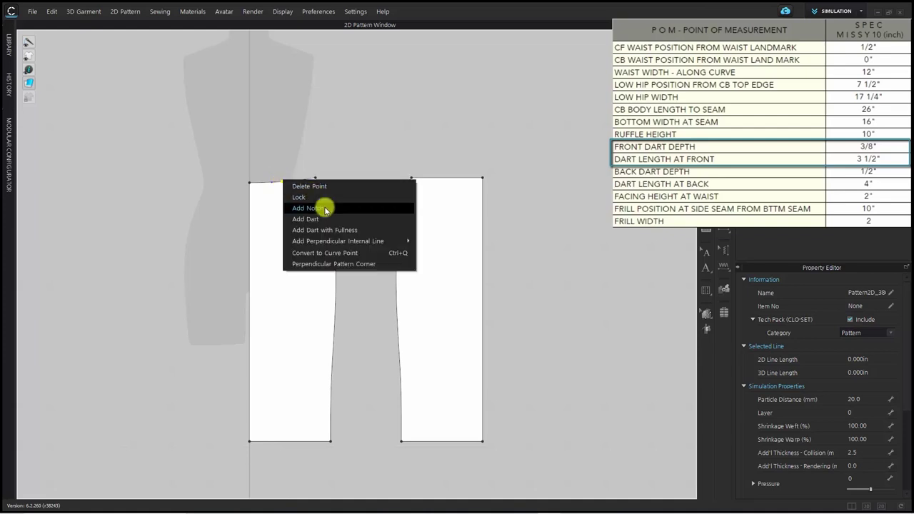
{"action": "left_click", "coordinate": [327, 207]}
{"action": "left_click_drag", "start_coordinate": [465, 193], "coordinate": [165, 171]}
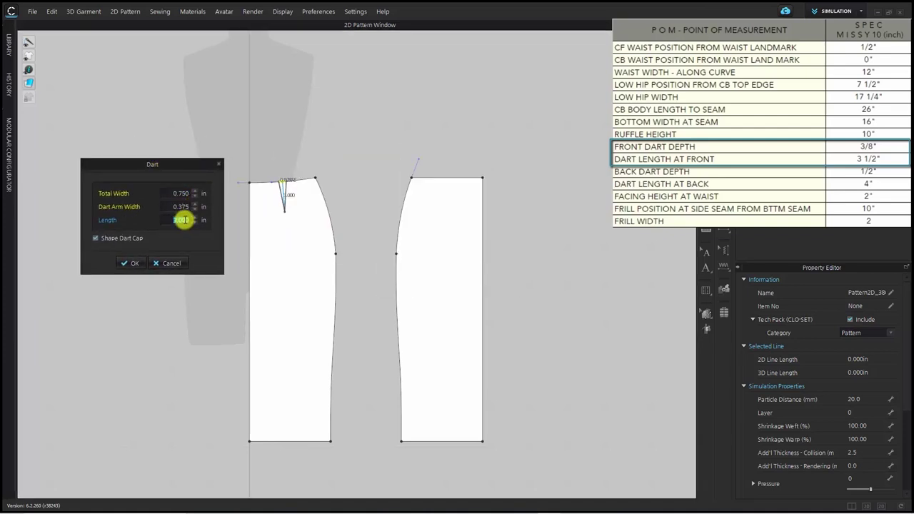
{"action": "left_click", "coordinate": [130, 263]}
Step: Smooth the front waistline across the folded dart by adjusting its curve points, and apply the shaped dart cap
{"action": "scroll", "coordinate": [311, 157], "scroll_direction": "up", "scroll_amount": 5}
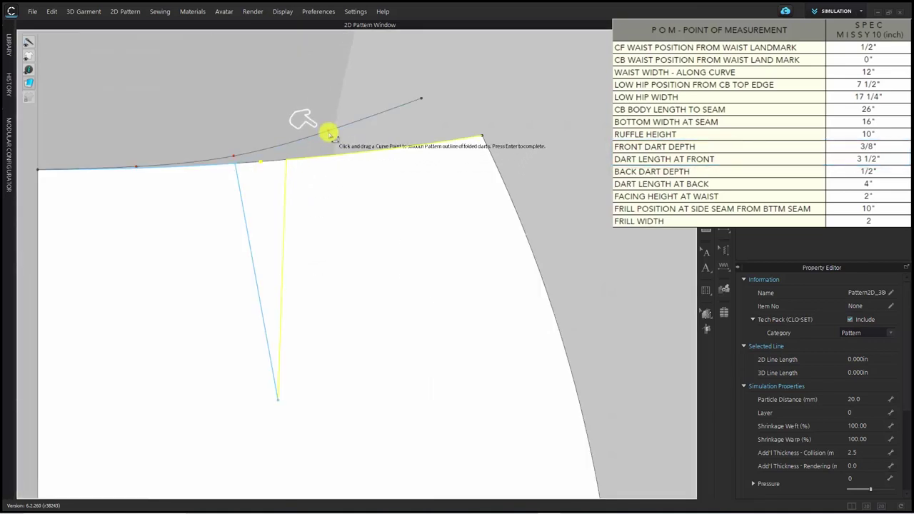
{"action": "scroll", "coordinate": [253, 161], "scroll_direction": "up", "scroll_amount": 1}
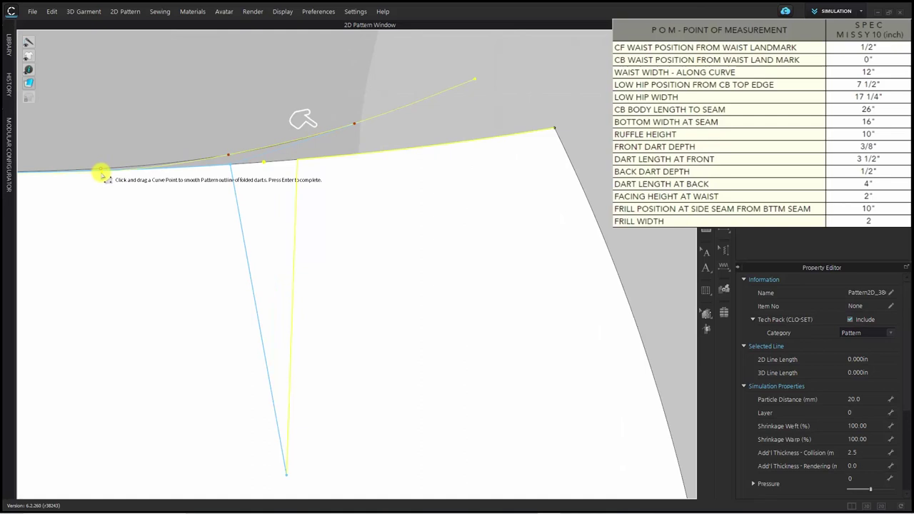
{"action": "scroll", "coordinate": [399, 217], "scroll_direction": "down", "scroll_amount": 7}
{"action": "key", "text": "Return"}
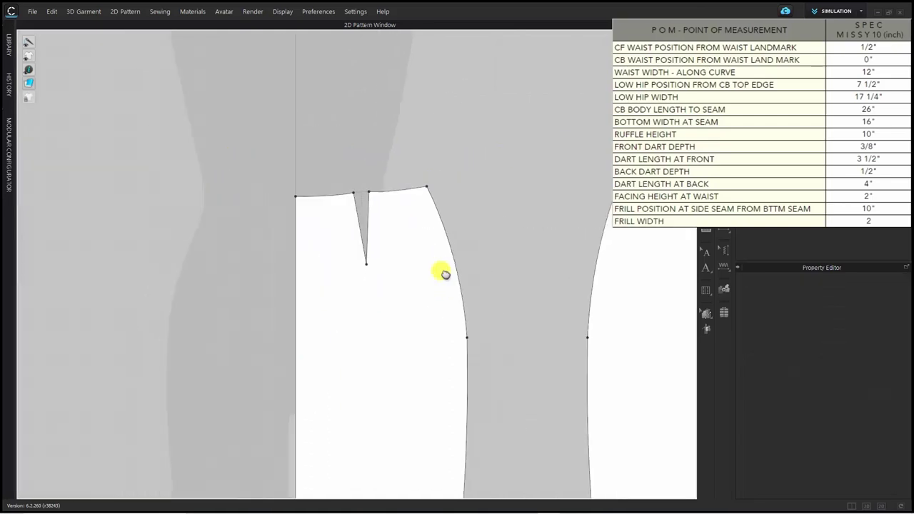
Step: Divide the back waistline into two equal segments and add a dart at the midpoint, using the spec's 1/2 in depth and 4 in length
{"action": "scroll", "coordinate": [445, 274], "scroll_direction": "down", "scroll_amount": 1}
{"action": "middle_click_drag", "start_coordinate": [445, 274], "coordinate": [257, 206]}
{"action": "key", "text": "x"}
{"action": "right_click", "coordinate": [447, 137]}
{"action": "left_click", "coordinate": [425, 274]}
{"action": "left_click", "coordinate": [579, 302]}
{"action": "right_click", "coordinate": [453, 131]}
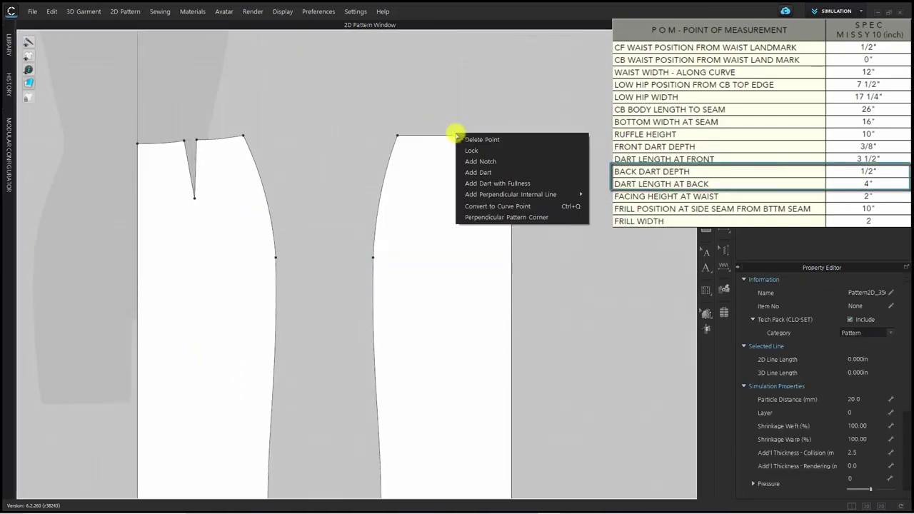
{"action": "left_click", "coordinate": [491, 174]}
{"action": "type", "text": "4"}
{"action": "key", "text": "Return"}
Step: Smooth the back waistline across the folded dart by adjusting its curve points, and apply the shaped dart cap
{"action": "scroll", "coordinate": [414, 241], "scroll_direction": "up", "scroll_amount": 5}
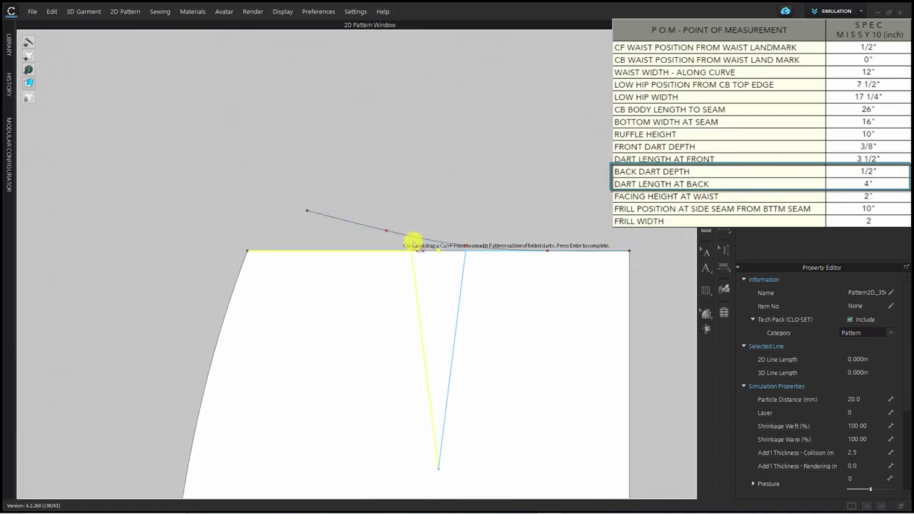
{"action": "left_click_drag", "start_coordinate": [483, 248], "coordinate": [483, 249]}
{"action": "scroll", "coordinate": [552, 300], "scroll_direction": "down", "scroll_amount": 5}
{"action": "key", "text": "Return"}
{"action": "middle_click_drag", "start_coordinate": [460, 315], "coordinate": [524, 224]}
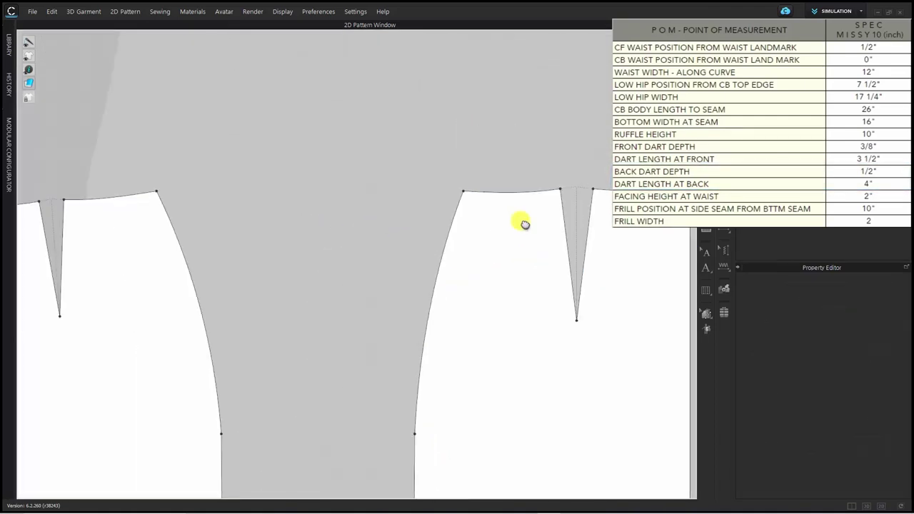
Step: Align the front pattern's side seam with the back pattern's side seam so that both waist corners meet
{"action": "scroll", "coordinate": [524, 224], "scroll_direction": "down", "scroll_amount": 4}
{"action": "middle_click_drag", "start_coordinate": [441, 284], "coordinate": [400, 200]}
{"action": "left_click", "coordinate": [332, 150]}
{"action": "left_click", "coordinate": [453, 133], "text": "shift"}
{"action": "right_click", "coordinate": [453, 134]}
{"action": "mouse_move", "coordinate": [543, 311]}
{"action": "left_click", "coordinate": [604, 309]}
{"action": "scroll", "coordinate": [475, 129], "scroll_direction": "up", "scroll_amount": 7}
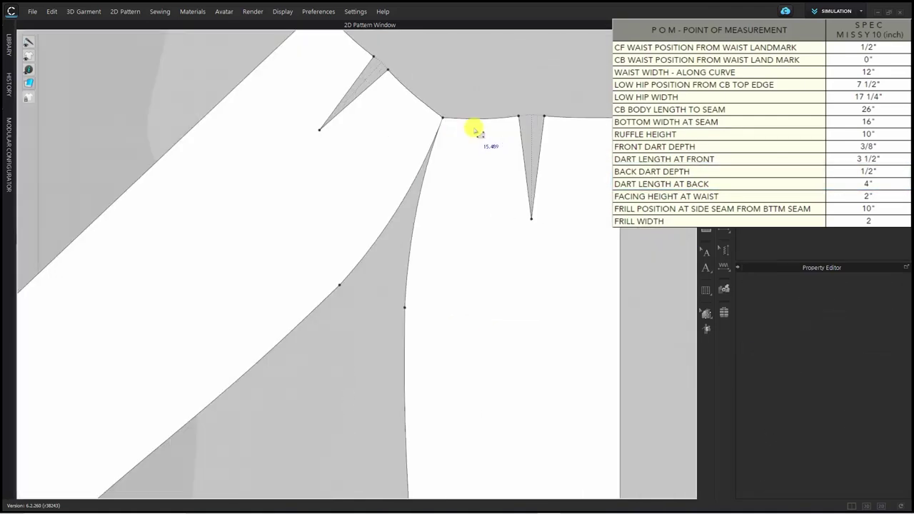
Step: Reshape the front and back waistline curves beside the joined side seam into one smooth, continuous waistline
{"action": "middle_click_drag", "start_coordinate": [477, 131], "coordinate": [495, 235]}
{"action": "left_click", "coordinate": [349, 151]}
{"action": "left_click_drag", "start_coordinate": [348, 159], "coordinate": [349, 160]}
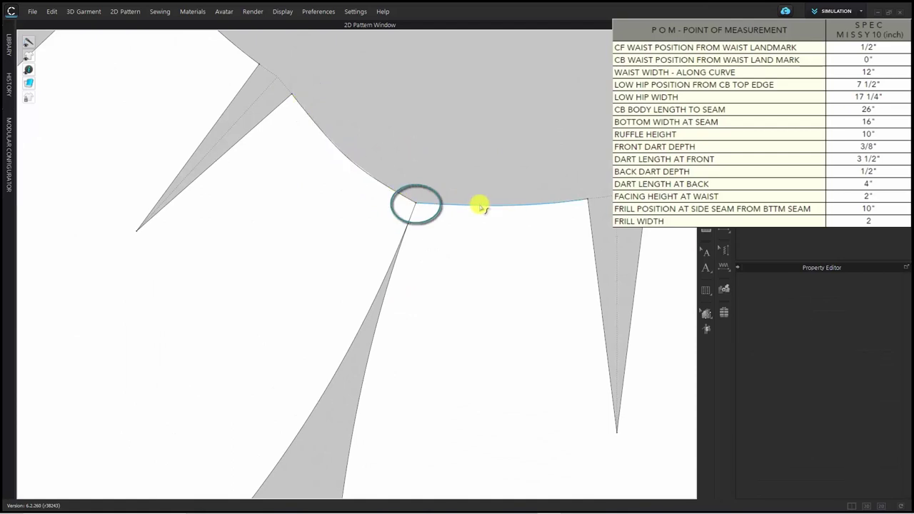
{"action": "left_click_drag", "start_coordinate": [469, 206], "coordinate": [466, 214]}
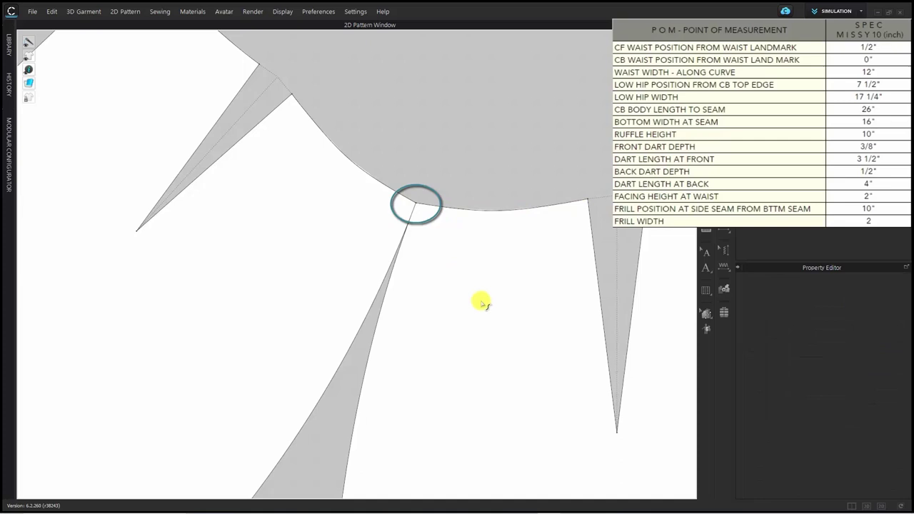
Step: Return the rotated front skirt pattern to its upright position, apart from the back pattern
{"action": "scroll", "coordinate": [493, 304], "scroll_direction": "down", "scroll_amount": 10}
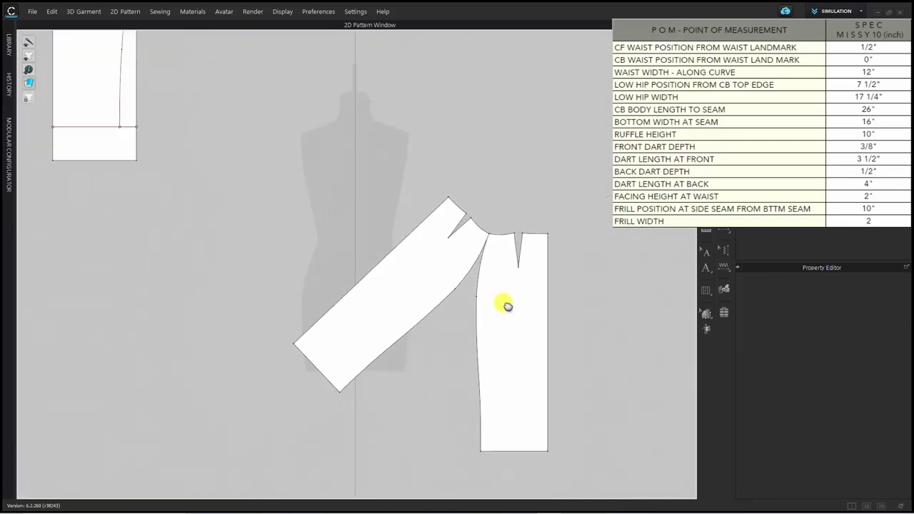
{"action": "key", "text": "a"}
{"action": "left_click", "coordinate": [403, 286]}
{"action": "right_click", "coordinate": [403, 286]}
{"action": "mouse_move", "coordinate": [466, 360]}
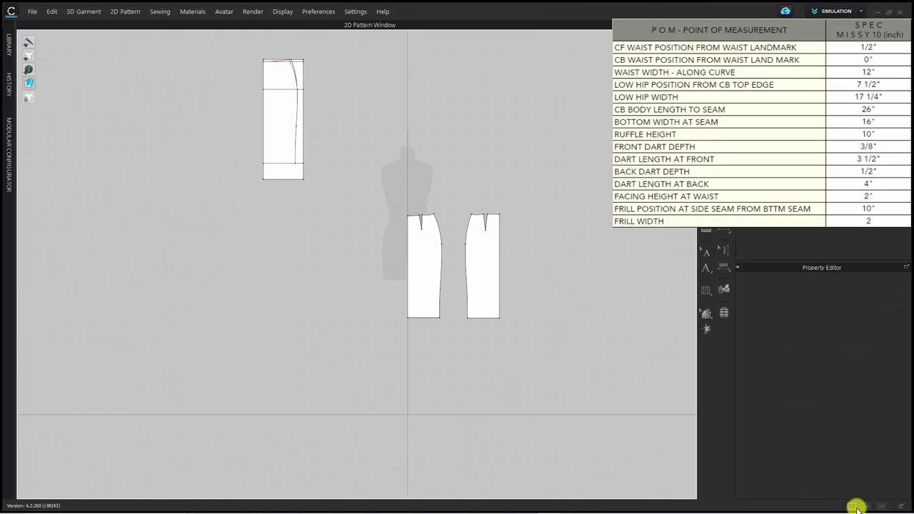
Step: Show the 3D window alongside the patterns, and move the leftover draft block clear of the avatar and deactivate it
{"action": "left_click", "coordinate": [854, 507]}
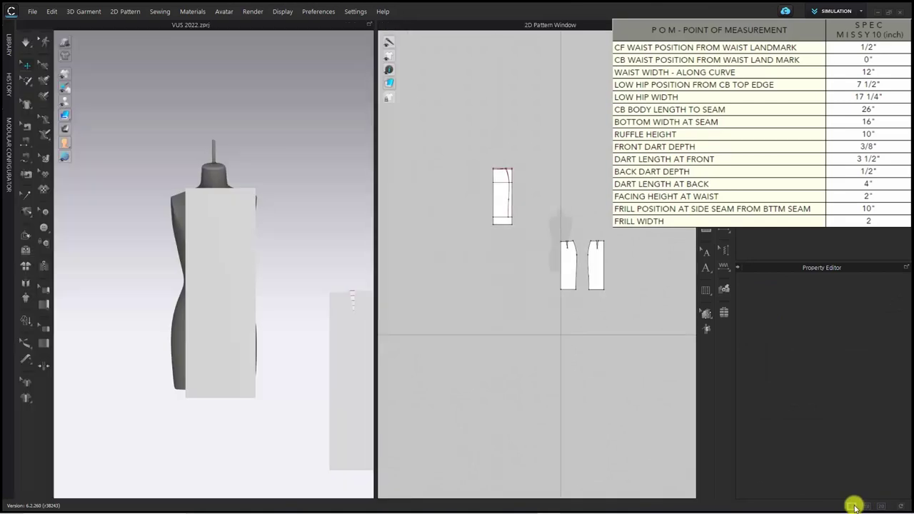
{"action": "left_click_drag", "start_coordinate": [376, 238], "coordinate": [425, 239]}
{"action": "scroll", "coordinate": [348, 246], "scroll_direction": "down", "scroll_amount": 3}
{"action": "left_click_drag", "start_coordinate": [244, 259], "coordinate": [118, 74]}
{"action": "right_click", "coordinate": [119, 75]}
{"action": "left_click", "coordinate": [170, 137]}
{"action": "middle_click_drag", "start_coordinate": [575, 263], "coordinate": [558, 253]}
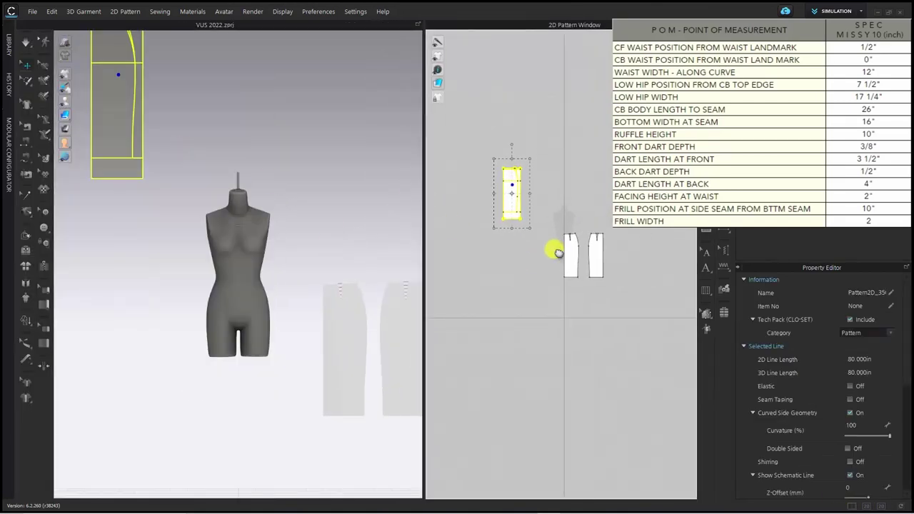
{"action": "scroll", "coordinate": [533, 207], "scroll_direction": "up", "scroll_amount": 2}
{"action": "left_click_drag", "start_coordinate": [529, 203], "coordinate": [483, 118]}
Step: Create mirrored symmetric copies of the front and back skirt patterns and place each copy beside its matching half
{"action": "scroll", "coordinate": [641, 305], "scroll_direction": "up", "scroll_amount": 4}
{"action": "left_click_drag", "start_coordinate": [554, 245], "coordinate": [636, 293]}
{"action": "middle_click_drag", "start_coordinate": [605, 337], "coordinate": [596, 365]}
{"action": "key", "text": "ctrl+d"}
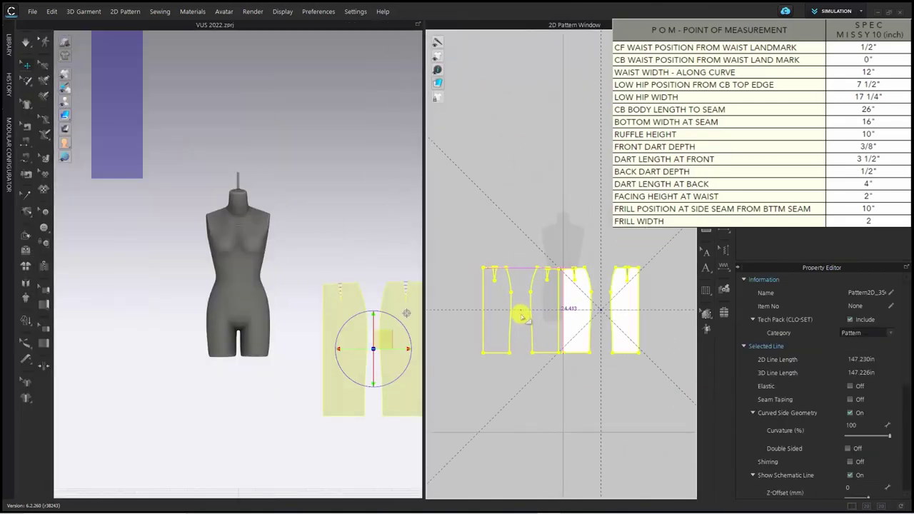
{"action": "left_click", "coordinate": [520, 315]}
{"action": "left_click_drag", "start_coordinate": [499, 326], "coordinate": [649, 316]}
Step: Sew the center front, center back and side seams of the four skirt panels
{"action": "scroll", "coordinate": [680, 324], "scroll_direction": "up", "scroll_amount": 2}
{"action": "left_click", "coordinate": [509, 331]}
{"action": "left_click", "coordinate": [514, 331]}
{"action": "scroll", "coordinate": [594, 296], "scroll_direction": "up", "scroll_amount": 2}
{"action": "left_click", "coordinate": [622, 293]}
{"action": "left_click", "coordinate": [534, 313]}
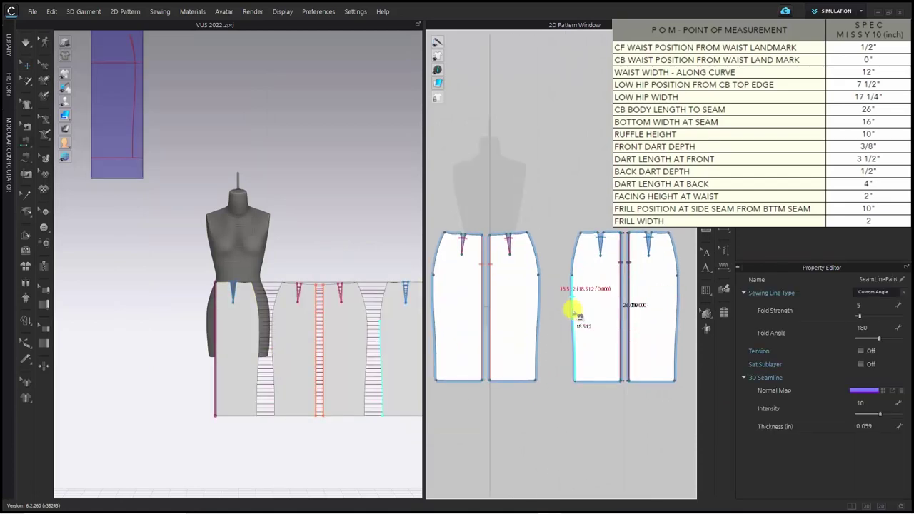
{"action": "scroll", "coordinate": [529, 236], "scroll_direction": "up", "scroll_amount": 2}
{"action": "left_click", "coordinate": [530, 243]}
{"action": "left_click", "coordinate": [583, 308]}
{"action": "scroll", "coordinate": [555, 251], "scroll_direction": "down", "scroll_amount": 4}
{"action": "left_click_drag", "start_coordinate": [425, 300], "coordinate": [466, 315]}
{"action": "scroll", "coordinate": [398, 341], "scroll_direction": "down", "scroll_amount": 2}
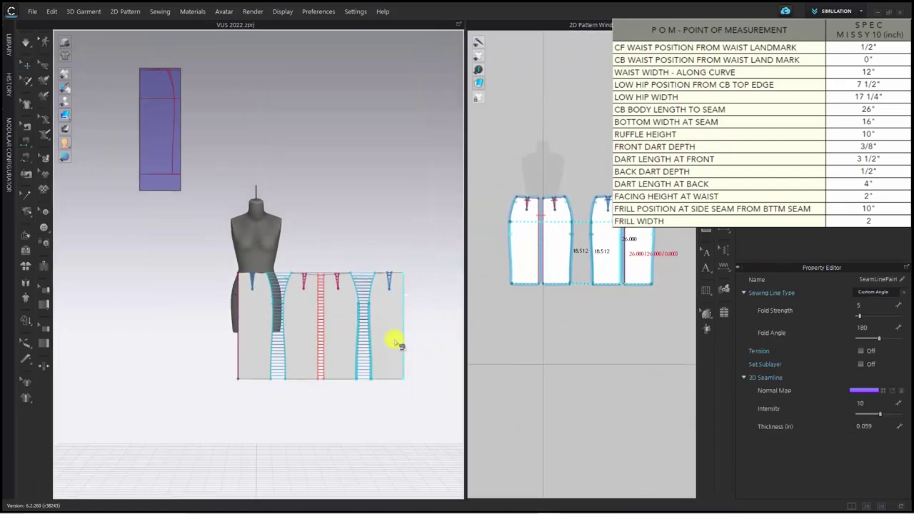
Step: Reset the 3D arrangement of the four skirt panels to match their 2D layout and raise them above the avatar's hips
{"action": "key", "text": "q"}
{"action": "middle_click_drag", "start_coordinate": [422, 348], "coordinate": [431, 299]}
{"action": "left_click_drag", "start_coordinate": [506, 154], "coordinate": [670, 315]}
{"action": "left_click", "coordinate": [134, 349]}
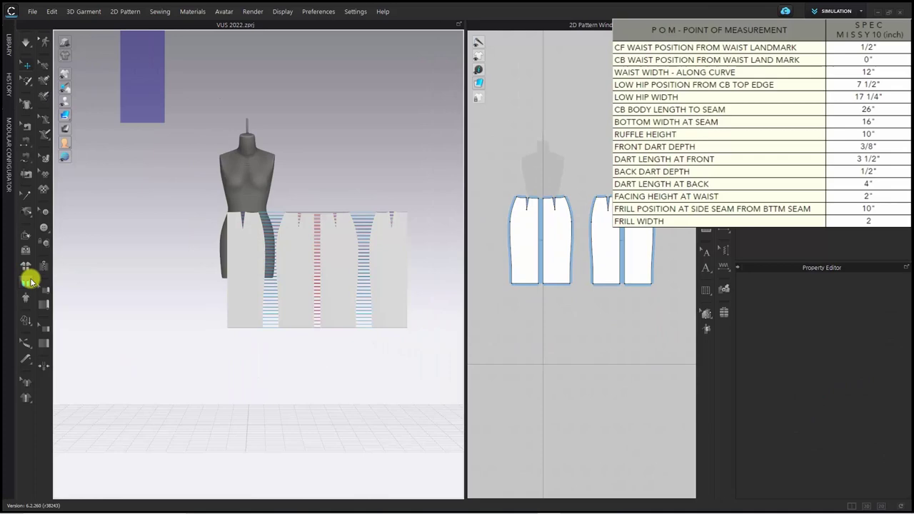
{"action": "left_click", "coordinate": [27, 268]}
{"action": "left_click_drag", "start_coordinate": [498, 152], "coordinate": [670, 316]}
{"action": "left_click_drag", "start_coordinate": [310, 251], "coordinate": [308, 107]}
{"action": "left_click", "coordinate": [110, 149]}
{"action": "scroll", "coordinate": [200, 234], "scroll_direction": "up", "scroll_amount": 2}
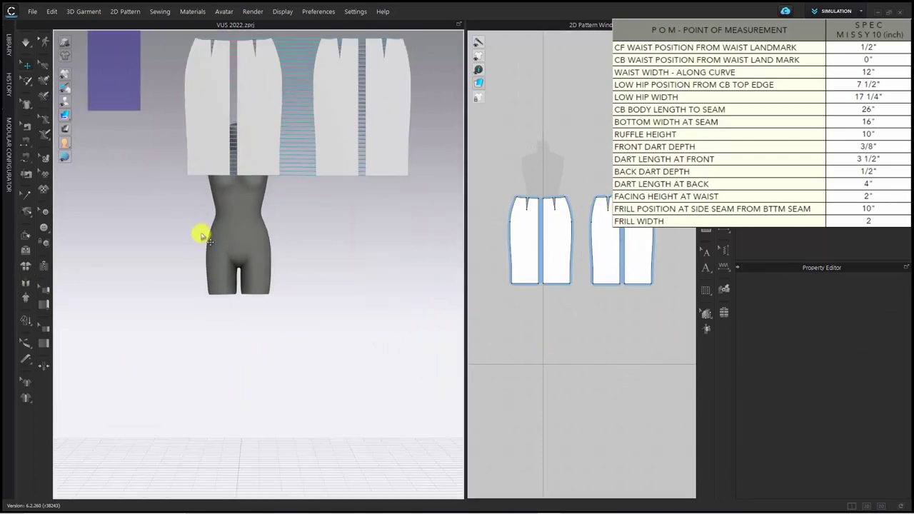
Step: Show the avatar's arrangement points and place the front and back skirt panels around its lower body
{"action": "middle_click_drag", "start_coordinate": [200, 234], "coordinate": [185, 310]}
{"action": "key", "text": "shift+f"}
{"action": "left_click", "coordinate": [251, 196]}
{"action": "left_click", "coordinate": [255, 322]}
{"action": "key", "text": "8"}
{"action": "left_click", "coordinate": [162, 151]}
{"action": "left_click", "coordinate": [234, 325]}
{"action": "left_click", "coordinate": [187, 324]}
{"action": "scroll", "coordinate": [188, 326], "scroll_direction": "down", "scroll_amount": 1}
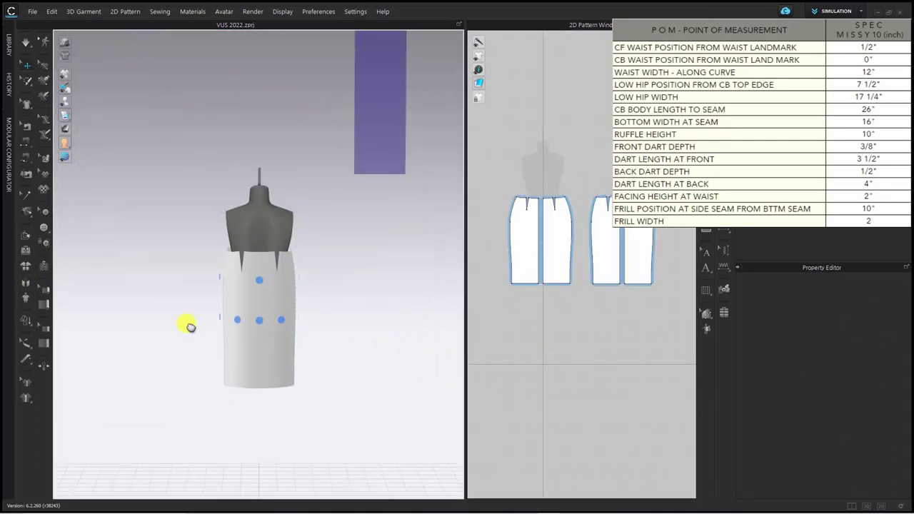
Step: Select all the arranged skirt panels and lower them so the waist sits nearer the avatar's waistline
{"action": "key", "text": "ctrl+a"}
{"action": "scroll", "coordinate": [359, 322], "scroll_direction": "up", "scroll_amount": 1}
{"action": "right_click_drag", "start_coordinate": [359, 321], "coordinate": [374, 329]}
{"action": "left_click_drag", "start_coordinate": [260, 304], "coordinate": [262, 347]}
{"action": "left_click", "coordinate": [366, 329]}
{"action": "right_click_drag", "start_coordinate": [366, 329], "coordinate": [285, 394]}
{"action": "scroll", "coordinate": [326, 343], "scroll_direction": "down", "scroll_amount": 2}
{"action": "key", "text": "2"}
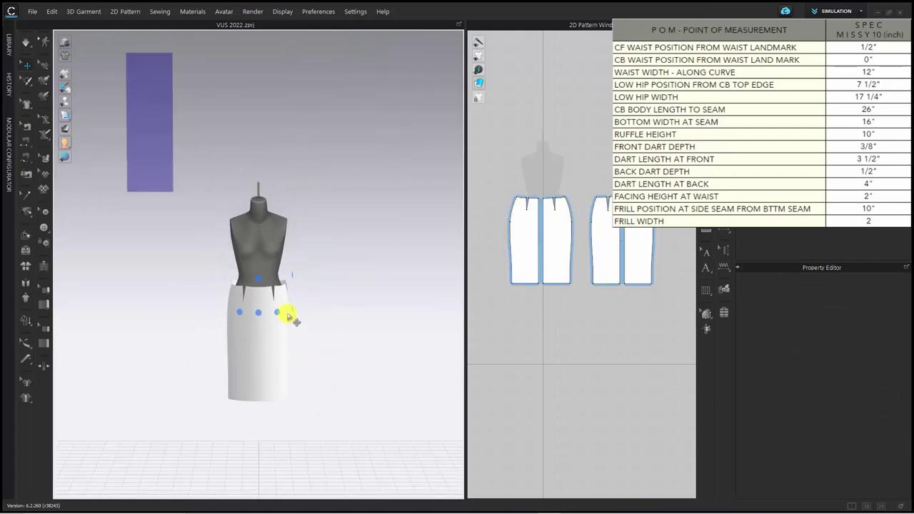
Step: Simulate the arranged skirt panels so they drape on the dress form
{"action": "scroll", "coordinate": [285, 323], "scroll_direction": "up", "scroll_amount": 3}
{"action": "left_click", "coordinate": [207, 227]}
{"action": "left_click", "coordinate": [169, 232]}
{"action": "middle_click_drag", "start_coordinate": [245, 221], "coordinate": [247, 307]}
{"action": "scroll", "coordinate": [248, 308], "scroll_direction": "up", "scroll_amount": 3}
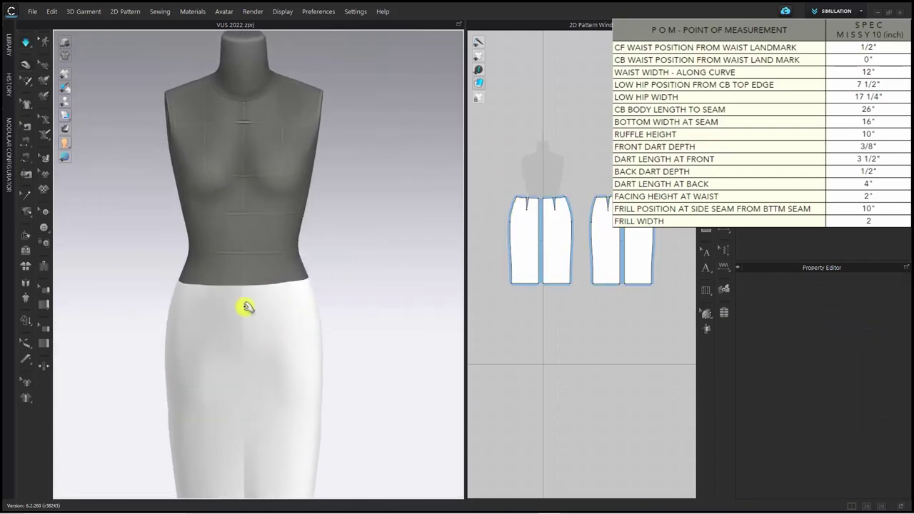
Step: Draw a length measurement on the avatar from the center front waist landmark downward to mark the skirt's waist position
{"action": "left_click", "coordinate": [26, 359]}
{"action": "scroll", "coordinate": [221, 229], "scroll_direction": "up", "scroll_amount": 5}
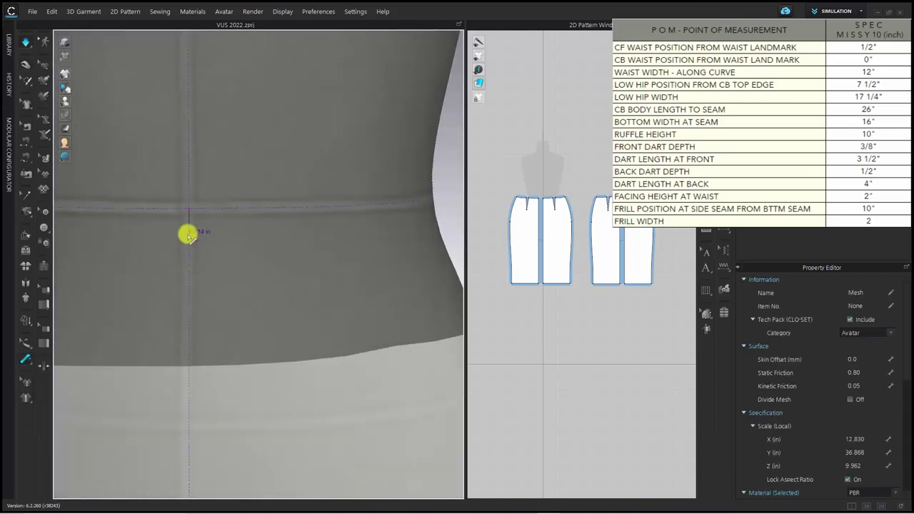
{"action": "double_click", "coordinate": [188, 243]}
{"action": "scroll", "coordinate": [189, 242], "scroll_direction": "down", "scroll_amount": 4}
{"action": "right_click_drag", "start_coordinate": [153, 336], "coordinate": [196, 327]}
Step: Draw a circumference tape around the avatar, from the center back waist landmark through the lowered center front mark
{"action": "left_click", "coordinate": [26, 359]}
{"action": "left_click", "coordinate": [56, 372]}
{"action": "scroll", "coordinate": [207, 253], "scroll_direction": "up", "scroll_amount": 2}
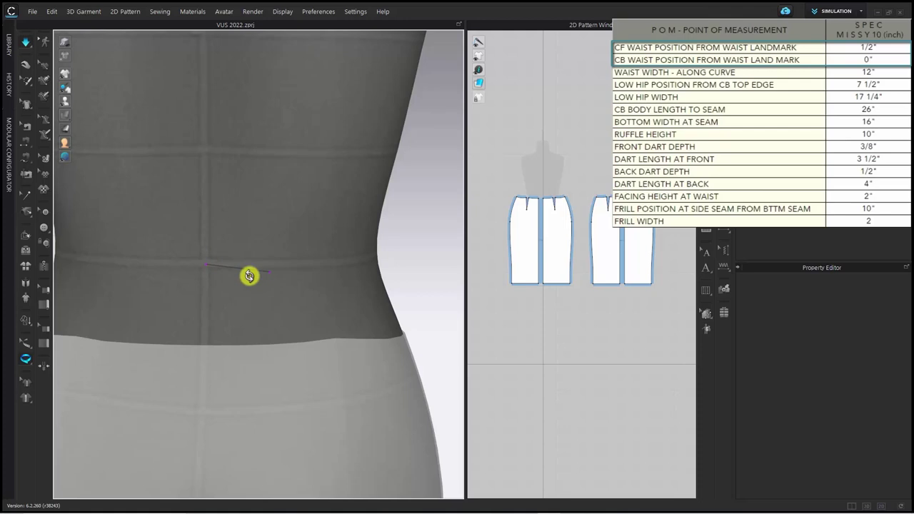
{"action": "right_click_drag", "start_coordinate": [250, 276], "coordinate": [206, 257]}
{"action": "scroll", "coordinate": [197, 243], "scroll_direction": "up", "scroll_amount": 2}
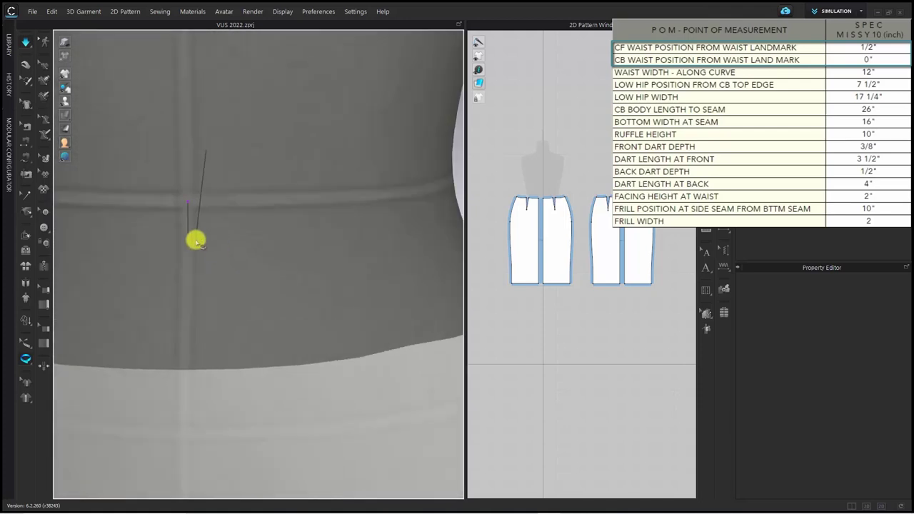
{"action": "scroll", "coordinate": [166, 241], "scroll_direction": "down", "scroll_amount": 4}
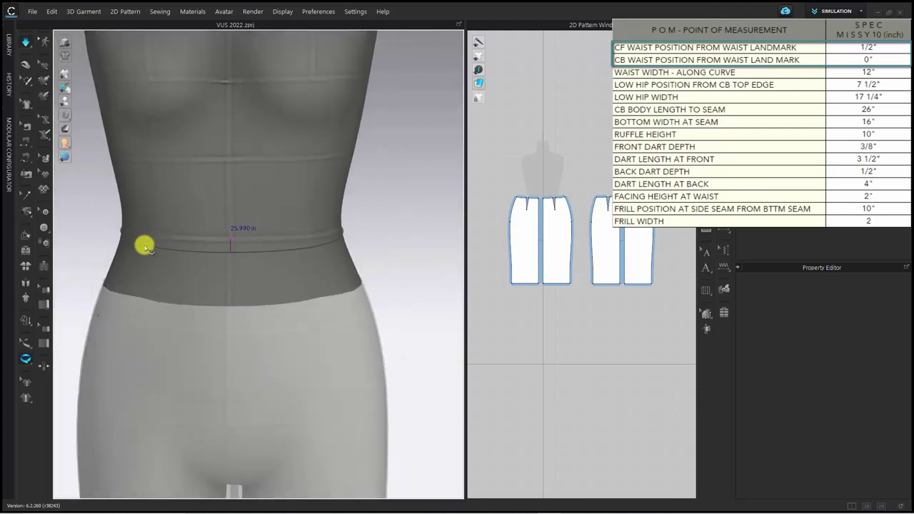
{"action": "scroll", "coordinate": [243, 235], "scroll_direction": "down", "scroll_amount": 3}
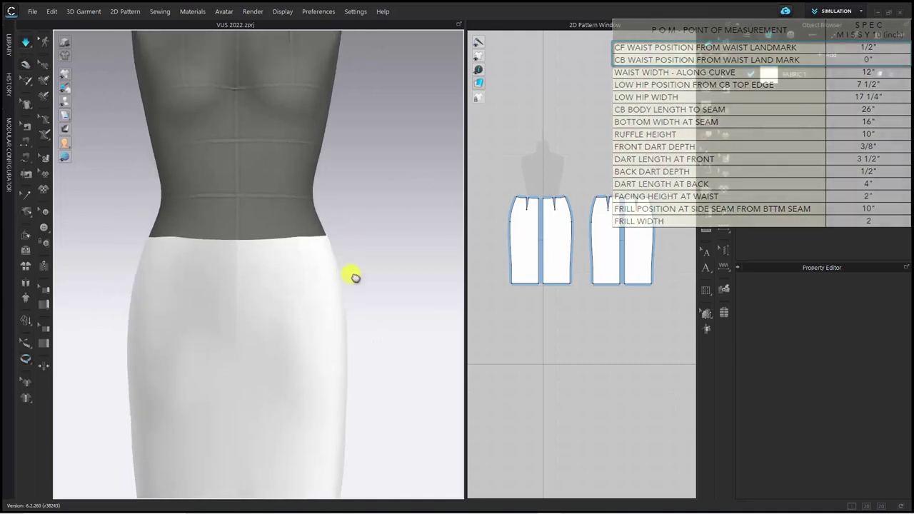
Step: Display the avatar's measurement tapes and attach the skirt's waistline to the waist tape
{"action": "mouse_move", "coordinate": [67, 104]}
{"action": "left_click", "coordinate": [136, 103]}
{"action": "middle_click_drag", "start_coordinate": [330, 225], "coordinate": [350, 279]}
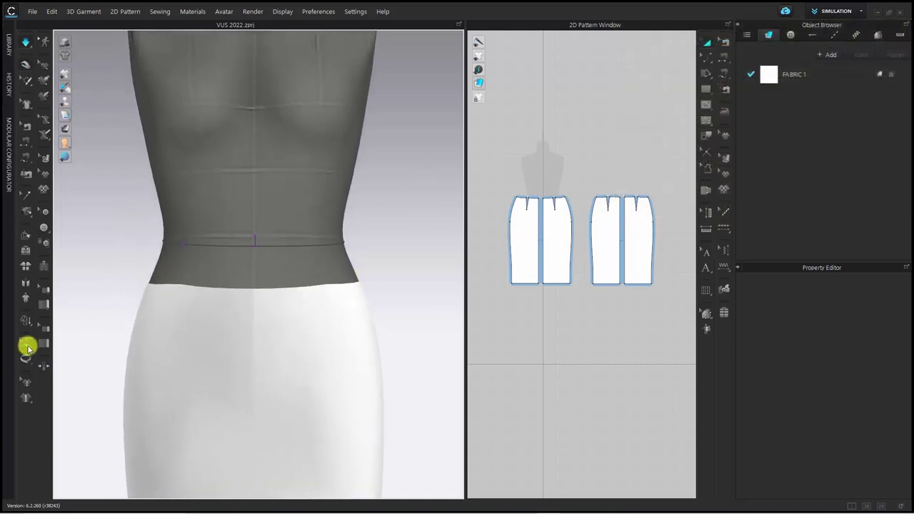
{"action": "left_click", "coordinate": [26, 344]}
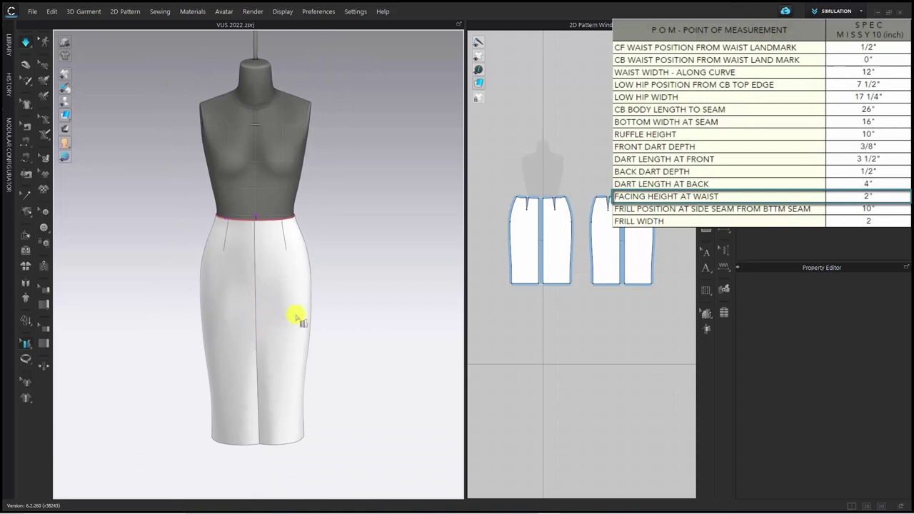
{"action": "left_click", "coordinate": [214, 262]}
{"action": "left_click", "coordinate": [360, 339]}
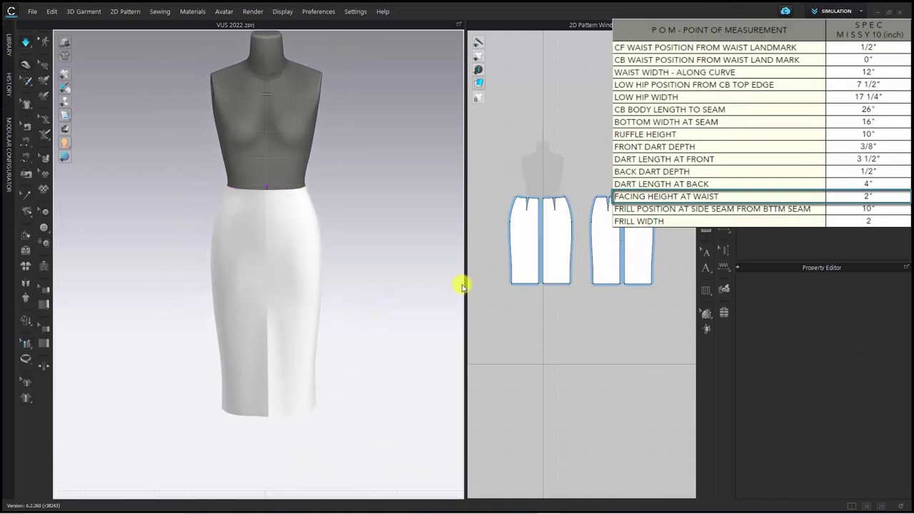
Step: Offset both front waistline segments 2 in as an extended internal line for the waist facing
{"action": "left_click_drag", "start_coordinate": [465, 282], "coordinate": [289, 299]}
{"action": "scroll", "coordinate": [486, 402], "scroll_direction": "up", "scroll_amount": 5}
{"action": "left_click", "coordinate": [346, 247]}
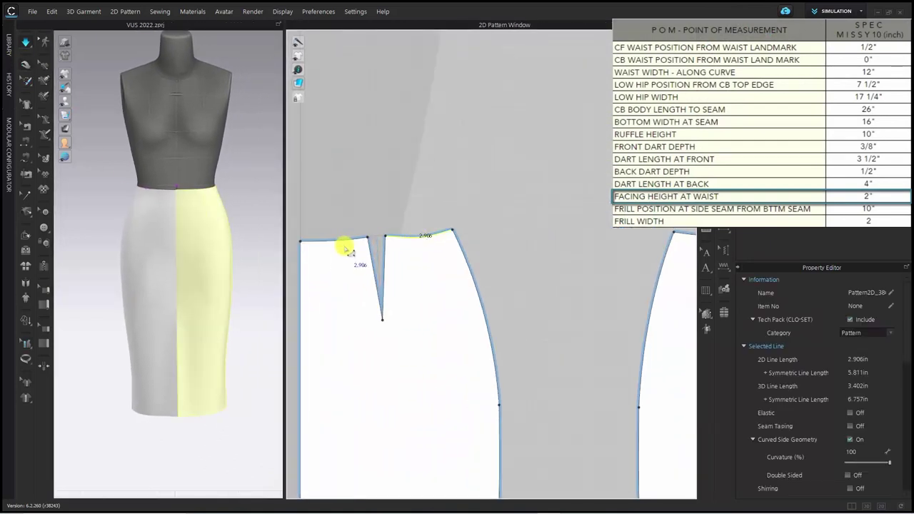
{"action": "right_click", "coordinate": [434, 245]}
{"action": "left_click", "coordinate": [495, 322]}
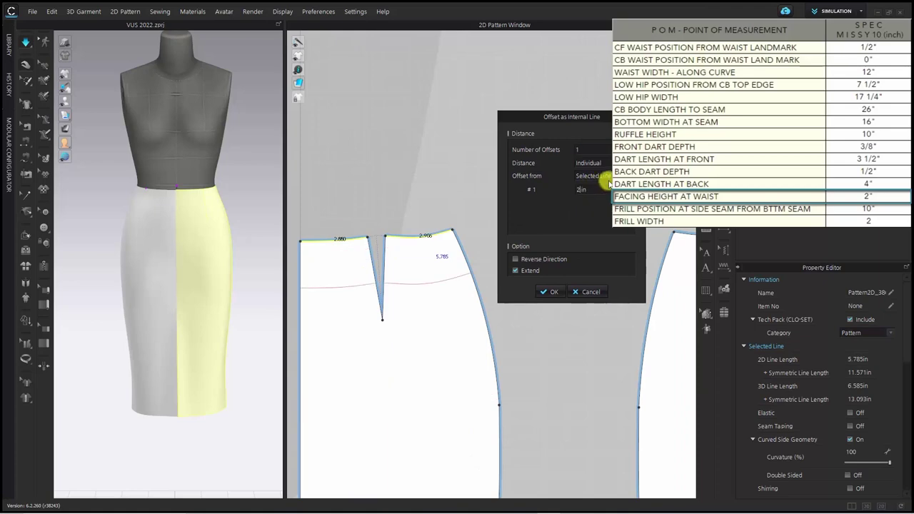
{"action": "left_click", "coordinate": [549, 293]}
Step: Offset both back waistline segments 2 in as an internal line for the waist facing
{"action": "scroll", "coordinate": [550, 293], "scroll_direction": "down", "scroll_amount": 4}
{"action": "scroll", "coordinate": [675, 343], "scroll_direction": "up", "scroll_amount": 1}
{"action": "left_click", "coordinate": [589, 242]}
{"action": "left_click", "coordinate": [645, 242], "text": "shift"}
{"action": "right_click", "coordinate": [645, 243]}
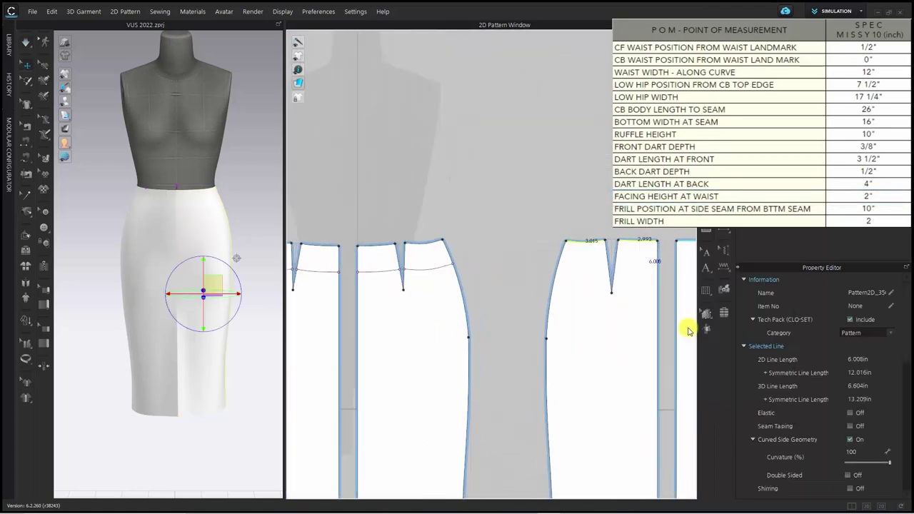
{"action": "left_click", "coordinate": [688, 329]}
{"action": "left_click", "coordinate": [434, 323]}
Step: Trace the center section of the front waist facing, between center front and dart, as a separate pattern above the skirt
{"action": "scroll", "coordinate": [476, 320], "scroll_direction": "up", "scroll_amount": 5}
{"action": "left_click", "coordinate": [378, 188]}
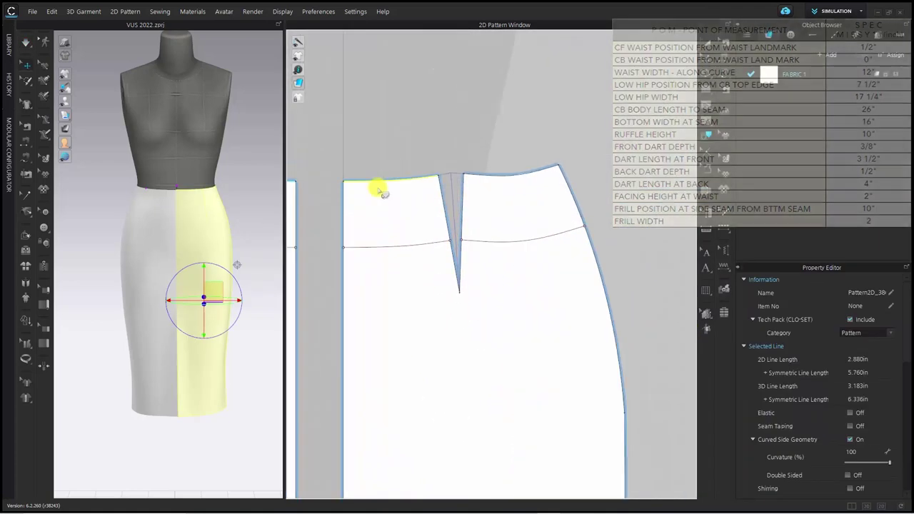
{"action": "left_click", "coordinate": [445, 207], "text": "shift"}
{"action": "right_click", "coordinate": [446, 209]}
{"action": "left_click", "coordinate": [458, 216]}
{"action": "left_click", "coordinate": [448, 224]}
Step: Trace the side section of the front waist facing, between dart and side seam, as a separate pattern
{"action": "left_click", "coordinate": [483, 293]}
{"action": "left_click", "coordinate": [460, 324], "text": "shift"}
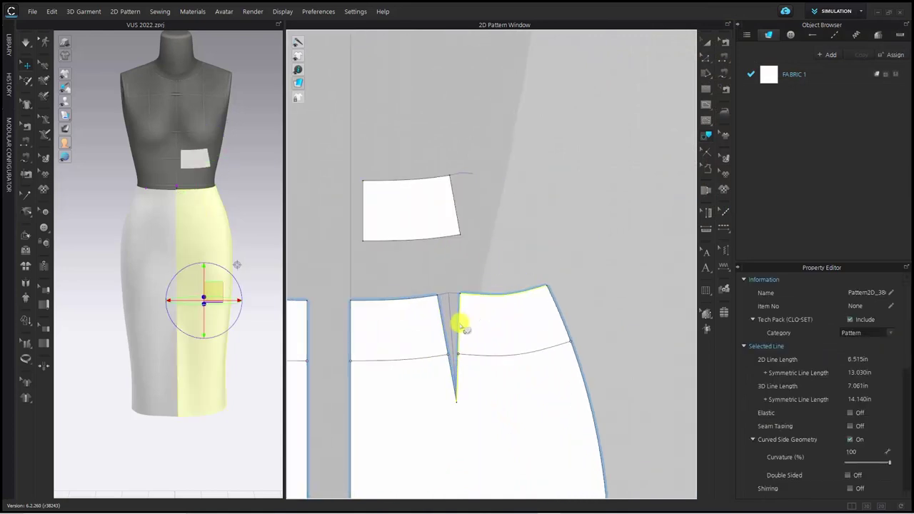
{"action": "left_click", "coordinate": [560, 309], "text": "shift"}
{"action": "right_click", "coordinate": [562, 312]}
{"action": "left_click", "coordinate": [571, 318]}
{"action": "left_click", "coordinate": [591, 199]}
Step: Trace the side section of the back waist facing, between side seam and dart, as a separate pattern above the back skirt
{"action": "scroll", "coordinate": [555, 249], "scroll_direction": "down", "scroll_amount": 5}
{"action": "left_click", "coordinate": [520, 255]}
{"action": "left_click", "coordinate": [612, 243], "text": "shift"}
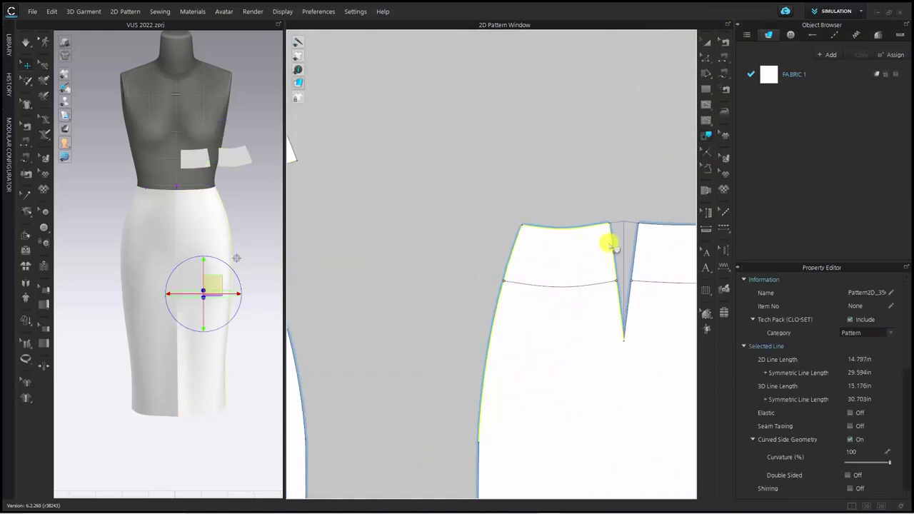
{"action": "right_click", "coordinate": [563, 281]}
{"action": "left_click", "coordinate": [573, 287]}
{"action": "scroll", "coordinate": [561, 281], "scroll_direction": "down", "scroll_amount": 4}
{"action": "left_click", "coordinate": [564, 207]}
Step: Trace the center section of the back waist facing, between dart and center back, as a separate pattern beside the side section
{"action": "scroll", "coordinate": [525, 295], "scroll_direction": "up", "scroll_amount": 5}
{"action": "left_click", "coordinate": [573, 248], "text": "shift"}
{"action": "left_click", "coordinate": [527, 316], "text": "shift"}
{"action": "right_click", "coordinate": [527, 316]}
{"action": "left_click", "coordinate": [537, 321]}
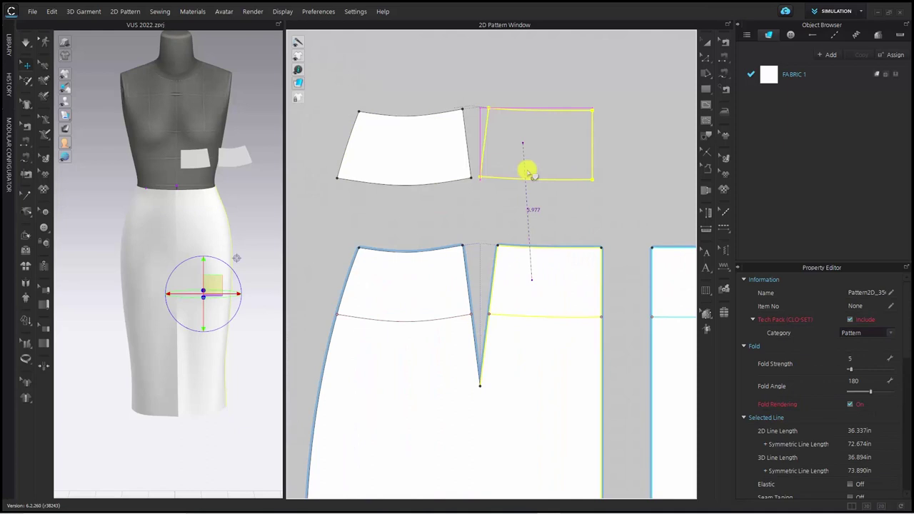
{"action": "left_click", "coordinate": [541, 180]}
Step: Merge the center and side sections of the front waist facing along their dart edges
{"action": "scroll", "coordinate": [543, 225], "scroll_direction": "down", "scroll_amount": 8}
{"action": "scroll", "coordinate": [408, 210], "scroll_direction": "up", "scroll_amount": 8}
{"action": "left_click", "coordinate": [415, 228]}
{"action": "left_click", "coordinate": [448, 220], "text": "shift"}
{"action": "right_click", "coordinate": [450, 222]}
{"action": "left_click", "coordinate": [486, 320]}
Step: Rotate the merged front waist facing so its center front edge is vertical
{"action": "scroll", "coordinate": [465, 244], "scroll_direction": "down", "scroll_amount": 4}
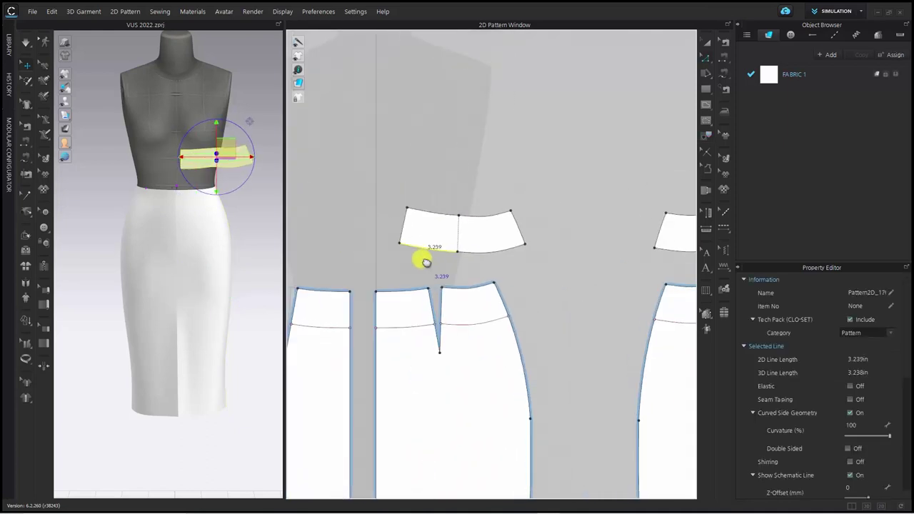
{"action": "key", "text": "a"}
{"action": "right_click", "coordinate": [457, 215]}
{"action": "left_click", "coordinate": [657, 403]}
{"action": "left_click_drag", "start_coordinate": [402, 212], "coordinate": [368, 252]}
{"action": "left_click", "coordinate": [580, 294]}
Step: Merge the side and center sections of the back waist facing along their dart edges
{"action": "scroll", "coordinate": [580, 294], "scroll_direction": "down", "scroll_amount": 5}
{"action": "left_click", "coordinate": [507, 208]}
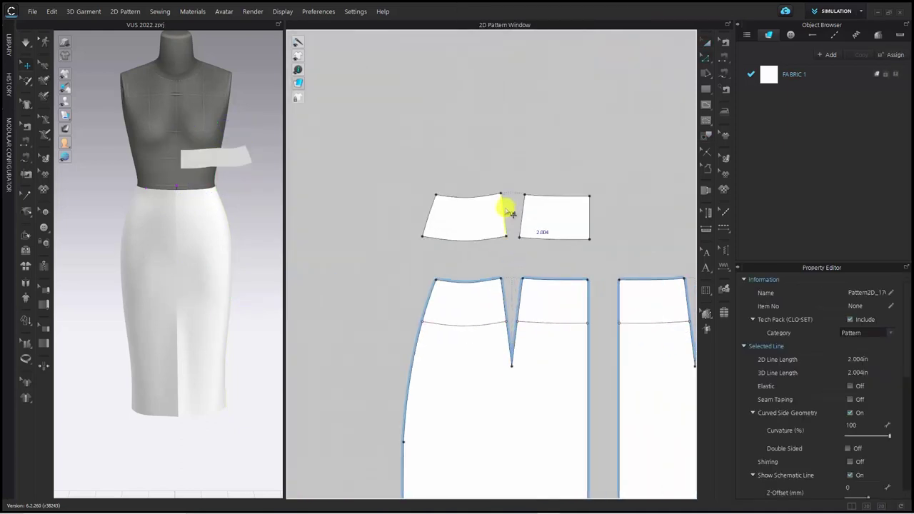
{"action": "left_click", "coordinate": [522, 215], "text": "shift"}
{"action": "right_click", "coordinate": [521, 215]}
{"action": "left_click", "coordinate": [567, 317]}
{"action": "scroll", "coordinate": [523, 192], "scroll_direction": "up", "scroll_amount": 5}
{"action": "left_click", "coordinate": [533, 174]}
Step: Unfold the front facing at center front and the back facing at center back into full symmetric patterns
{"action": "scroll", "coordinate": [536, 172], "scroll_direction": "down", "scroll_amount": 10}
{"action": "scroll", "coordinate": [432, 173], "scroll_direction": "up", "scroll_amount": 2}
{"action": "left_click", "coordinate": [400, 187]}
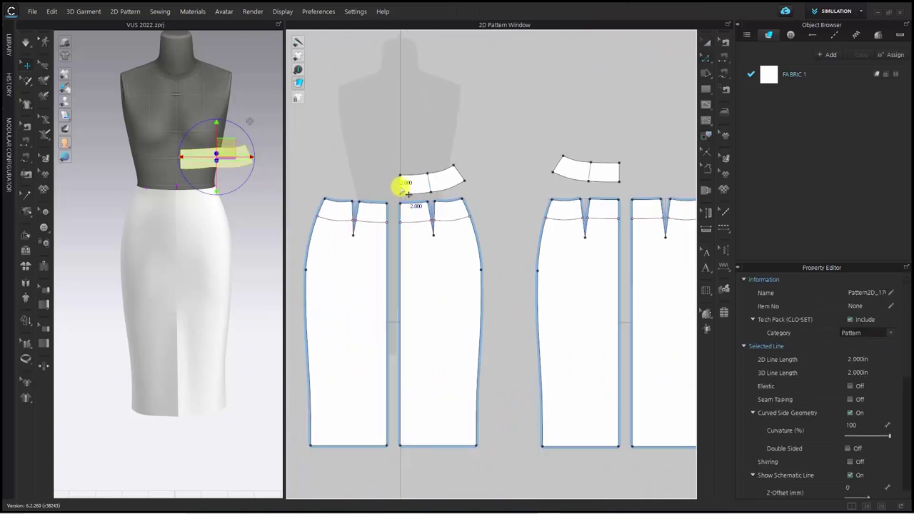
{"action": "right_click", "coordinate": [621, 175]}
{"action": "left_click", "coordinate": [646, 312]}
{"action": "scroll", "coordinate": [604, 310], "scroll_direction": "down", "scroll_amount": 4}
{"action": "scroll", "coordinate": [522, 230], "scroll_direction": "up", "scroll_amount": 3}
{"action": "left_click", "coordinate": [520, 228]}
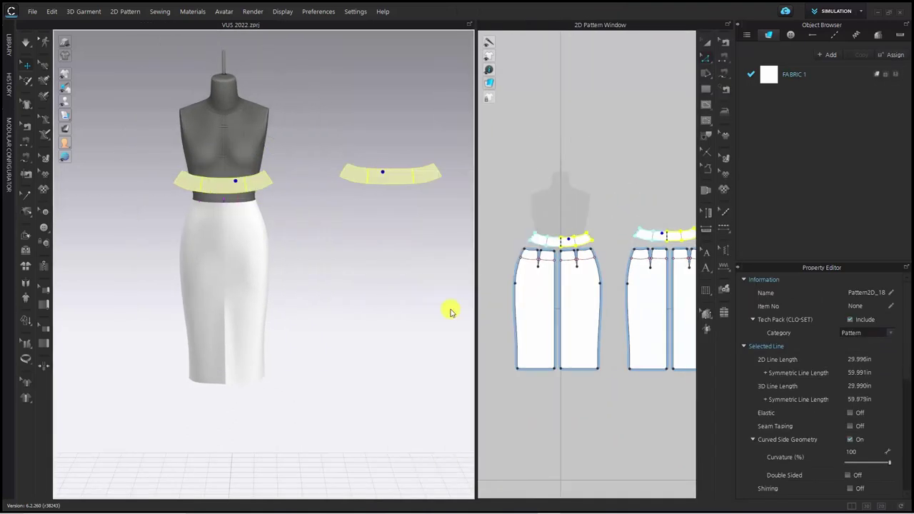
{"action": "left_click", "coordinate": [449, 310]}
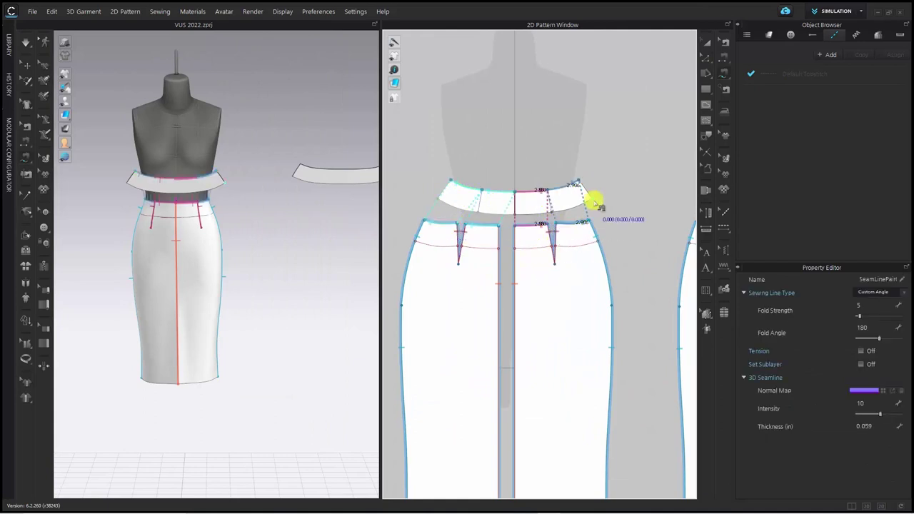
Step: Sew the waist facings' upper edges to the waistline and lower edges to the facing lines, and superimpose them under the skirt
{"action": "scroll", "coordinate": [445, 250], "scroll_direction": "up", "scroll_amount": 2}
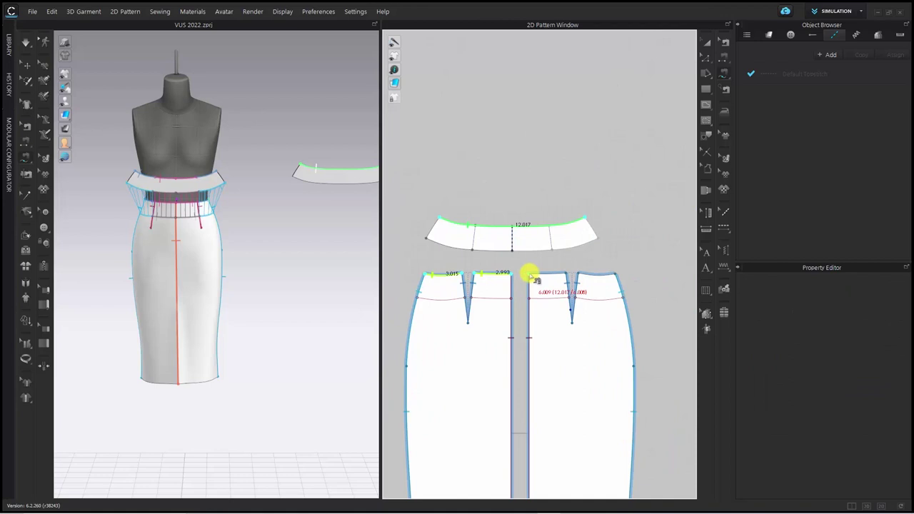
{"action": "left_click", "coordinate": [628, 276]}
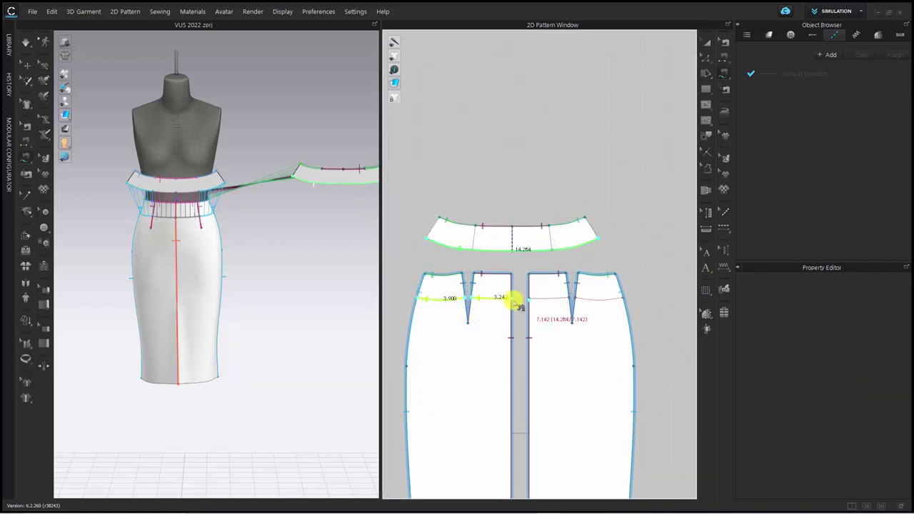
{"action": "left_click", "coordinate": [623, 306]}
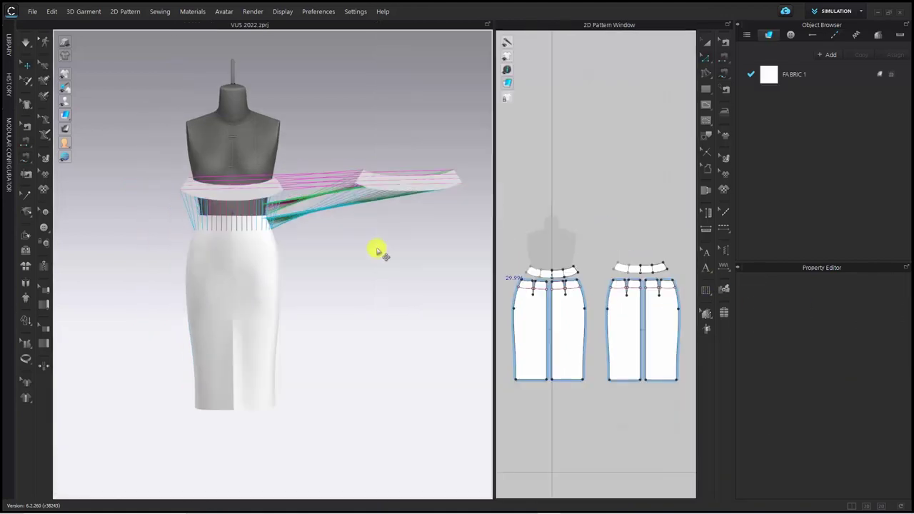
{"action": "right_click", "coordinate": [400, 190]}
{"action": "left_click", "coordinate": [462, 419]}
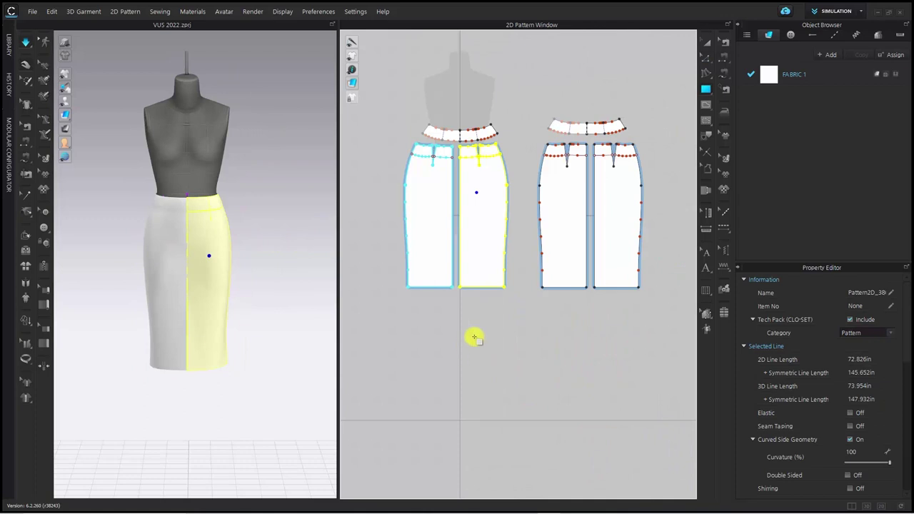
Step: Create an 8 in wide by 10 in high rectangle pattern for the ruffle below the front skirt hem
{"action": "left_click", "coordinate": [475, 337]}
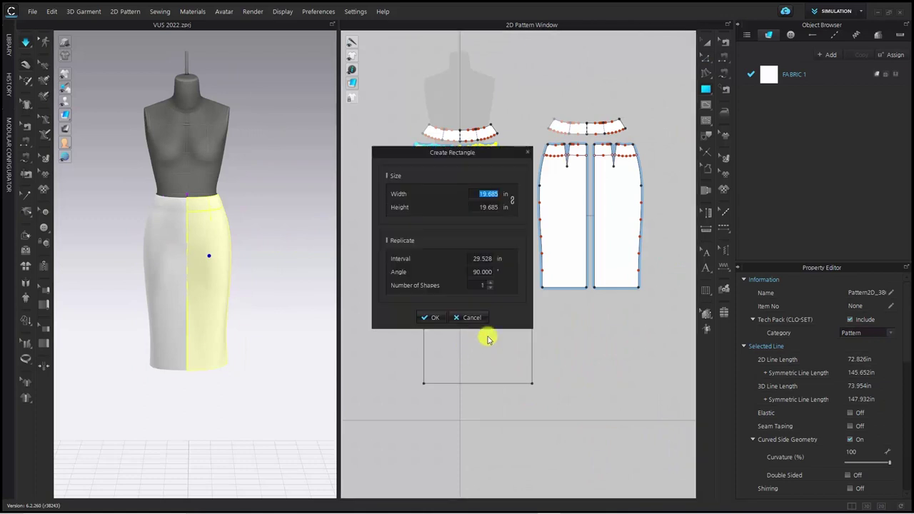
{"action": "type", "text": "10"}
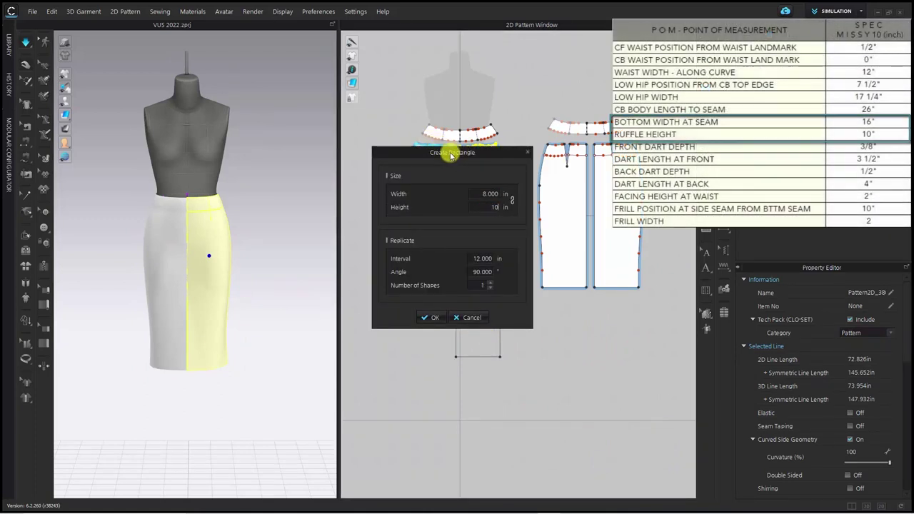
{"action": "left_click_drag", "start_coordinate": [450, 151], "coordinate": [365, 190]}
{"action": "left_click", "coordinate": [347, 360]}
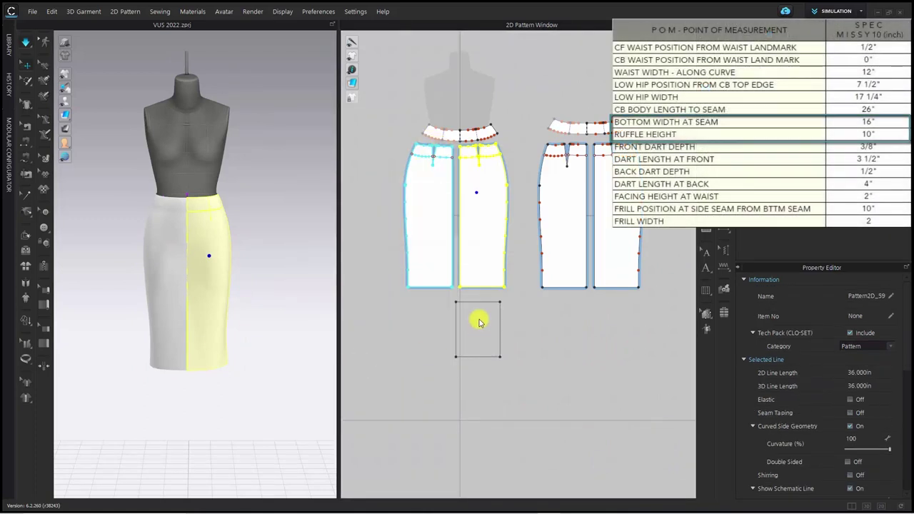
{"action": "left_click", "coordinate": [545, 317]}
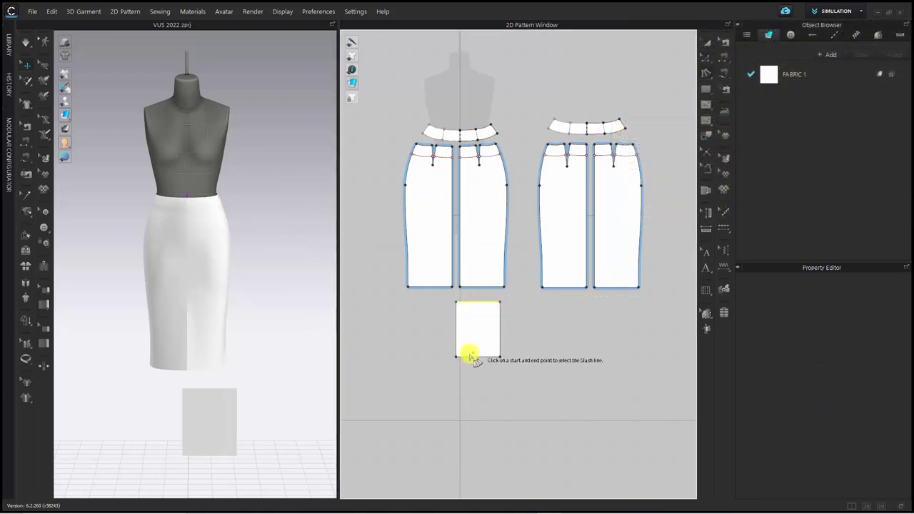
Step: Apply Fullness to the ruffle rectangle so its lower edge becomes 16 in long
{"action": "left_click", "coordinate": [504, 356]}
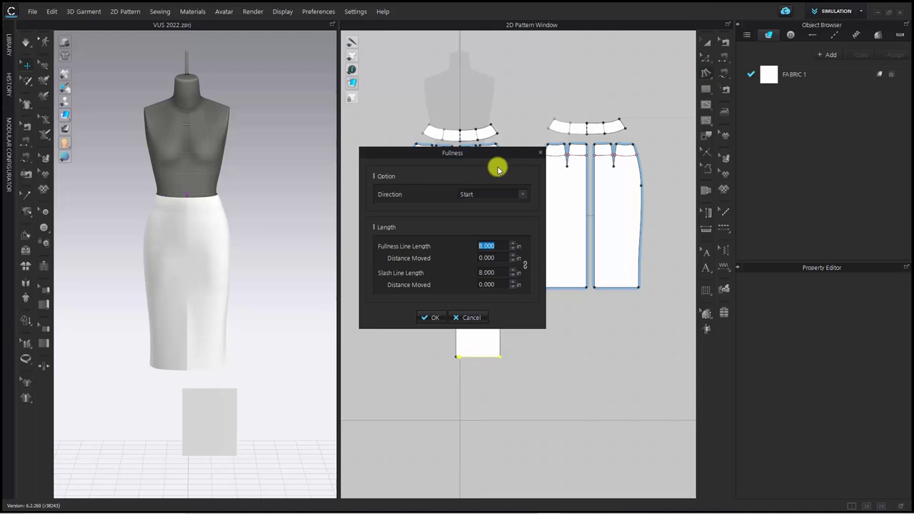
{"action": "left_click_drag", "start_coordinate": [496, 169], "coordinate": [351, 205]}
{"action": "double_click", "coordinate": [334, 274]}
{"action": "type", "text": "16"}
{"action": "left_click", "coordinate": [278, 344]}
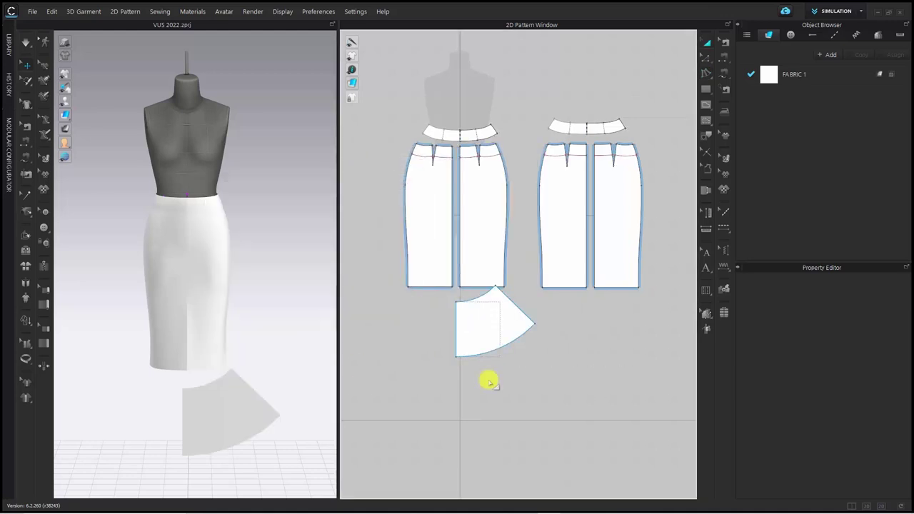
Step: Duplicate the ruffle symmetrically for the other front half and paste a copy of the pair below the back skirt panels
{"action": "left_click_drag", "start_coordinate": [485, 323], "coordinate": [489, 357]}
{"action": "key", "text": "ctrl+d"}
{"action": "left_click", "coordinate": [419, 331]}
{"action": "key", "text": "ctrl+v"}
{"action": "left_click", "coordinate": [639, 323]}
Step: Sew the back ruffle pieces to the skirt hem and to the adjoining ruffle edges
{"action": "scroll", "coordinate": [522, 288], "scroll_direction": "up", "scroll_amount": 3}
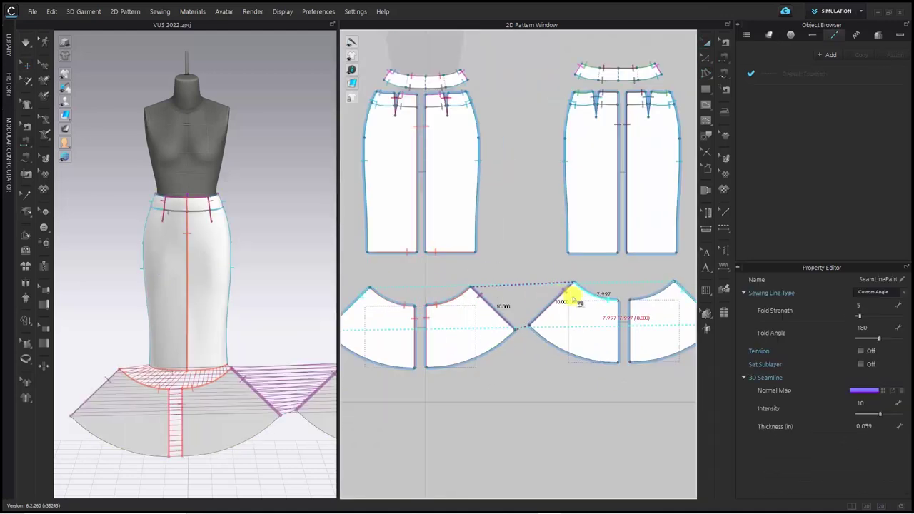
{"action": "scroll", "coordinate": [616, 343], "scroll_direction": "up", "scroll_amount": 2}
{"action": "left_click", "coordinate": [616, 343]}
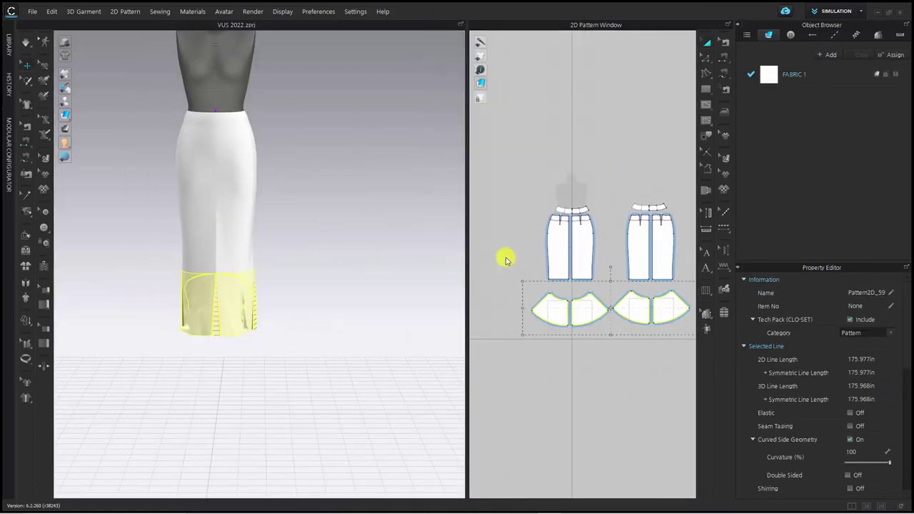
Step: Strengthen the ruffle patterns and drape them with simulation
{"action": "right_click", "coordinate": [236, 305]}
{"action": "left_click", "coordinate": [291, 101]}
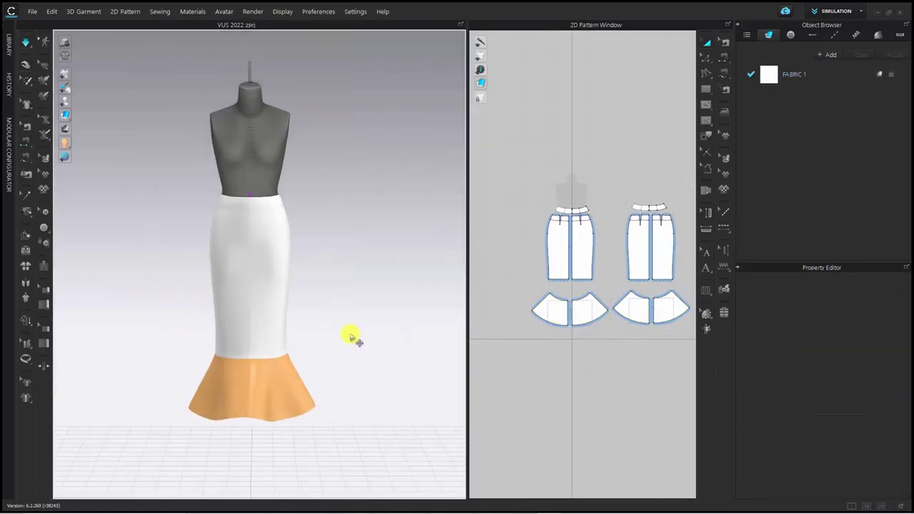
{"action": "scroll", "coordinate": [583, 419], "scroll_direction": "up", "scroll_amount": 3}
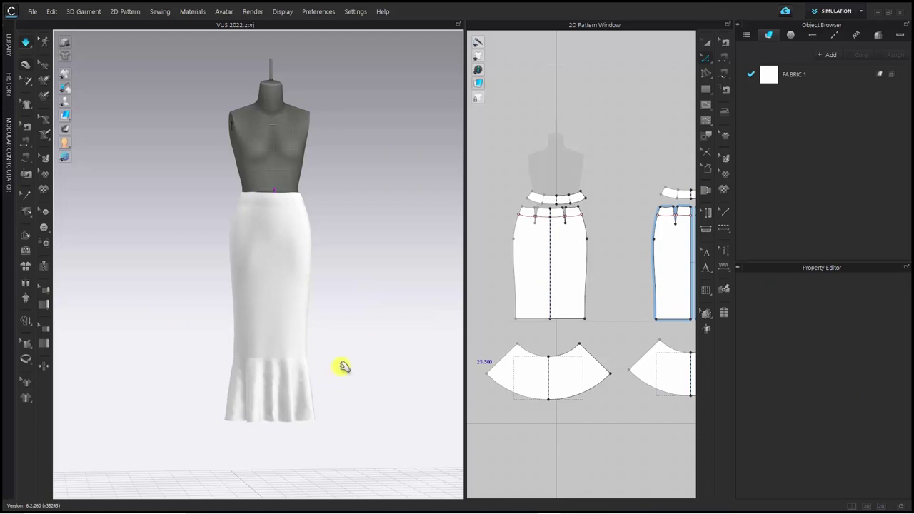
Step: Show the garment patterns in random colors and examine the skirt from the side
{"action": "right_click_drag", "start_coordinate": [343, 368], "coordinate": [376, 333]}
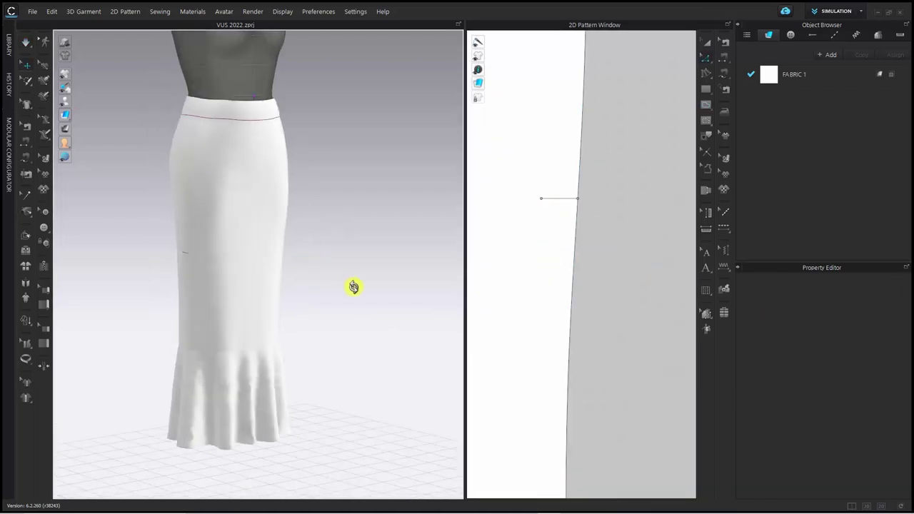
{"action": "middle_click_drag", "start_coordinate": [353, 288], "coordinate": [359, 315]}
{"action": "mouse_move", "coordinate": [66, 115]}
{"action": "left_click", "coordinate": [141, 115]}
{"action": "right_click_drag", "start_coordinate": [286, 211], "coordinate": [329, 225]}
{"action": "middle_click_drag", "start_coordinate": [338, 236], "coordinate": [362, 288]}
{"action": "scroll", "coordinate": [228, 220], "scroll_direction": "up", "scroll_amount": 3}
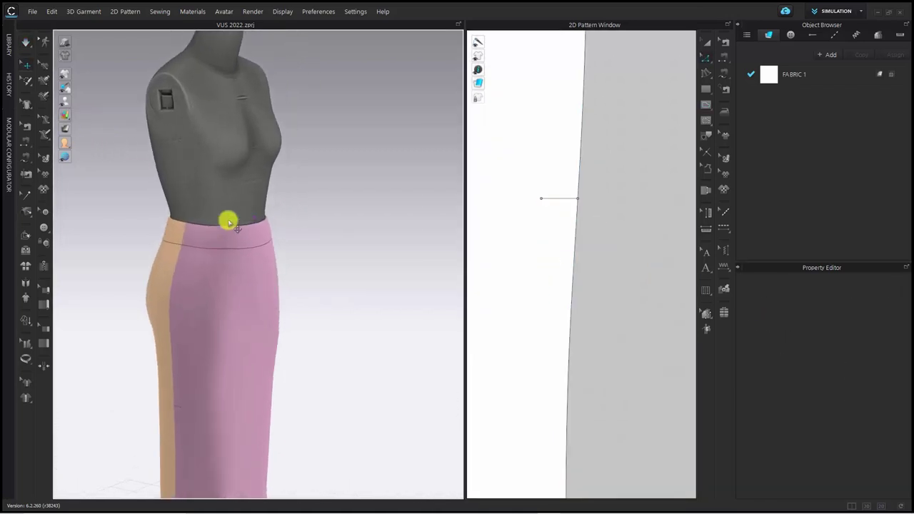
Step: Draw a 3D line diagonally around the skirt from the side waist across the front to the opposite side-seam mark and around the back to the hem
{"action": "left_click", "coordinate": [48, 86]}
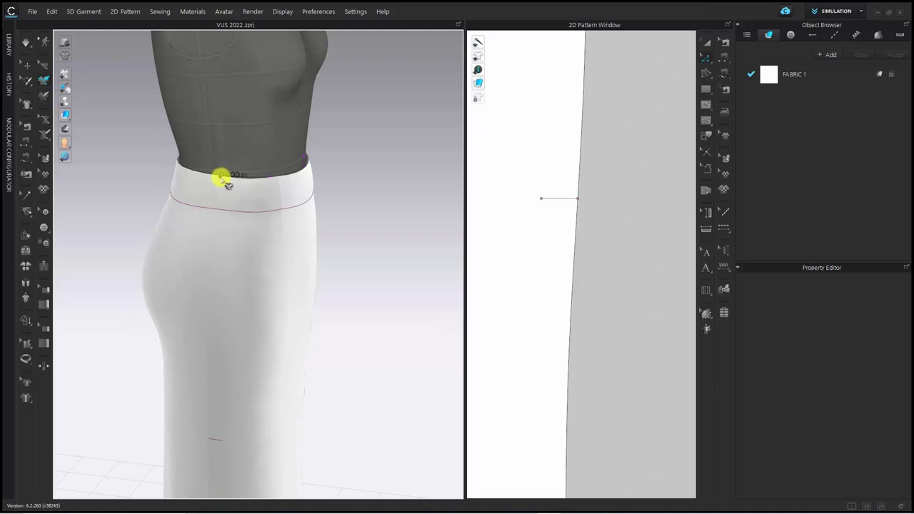
{"action": "right_click_drag", "start_coordinate": [321, 279], "coordinate": [257, 301]}
{"action": "left_click", "coordinate": [257, 292]}
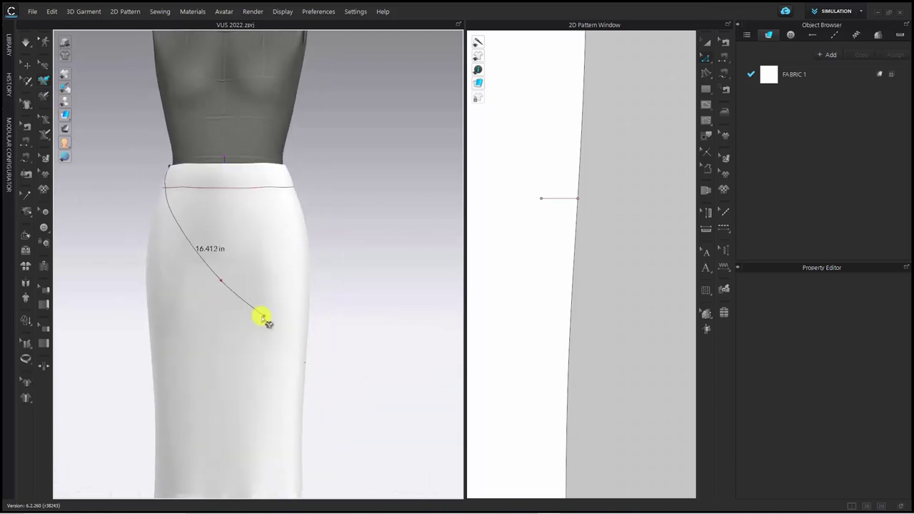
{"action": "right_click_drag", "start_coordinate": [300, 325], "coordinate": [264, 328]}
{"action": "right_click_drag", "start_coordinate": [321, 366], "coordinate": [189, 349]}
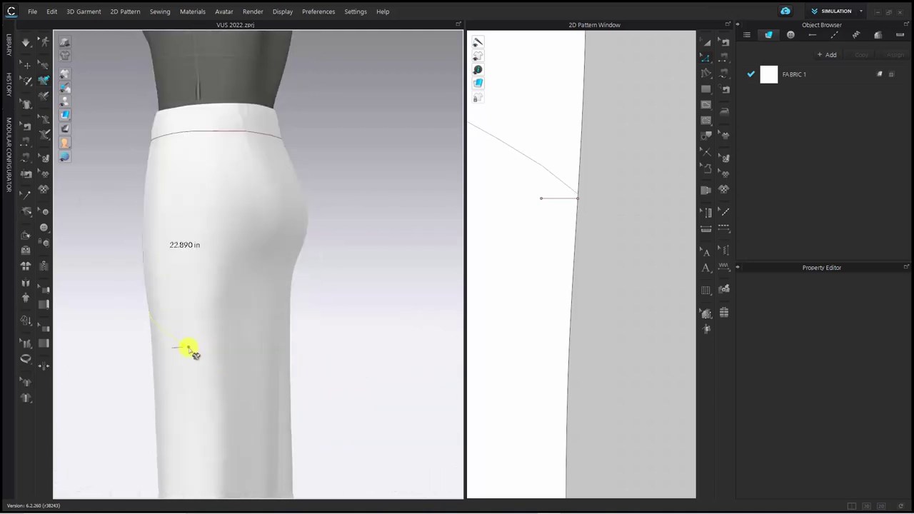
{"action": "right_click_drag", "start_coordinate": [264, 354], "coordinate": [377, 439]}
{"action": "left_click", "coordinate": [222, 390]}
Step: Draw an internal line on the front panel from the side waist corner to the opposite side-seam mark and curve it toward the 3D guide
{"action": "scroll", "coordinate": [330, 341], "scroll_direction": "down", "scroll_amount": 3}
{"action": "left_click_drag", "start_coordinate": [466, 341], "coordinate": [304, 343]}
{"action": "scroll", "coordinate": [580, 353], "scroll_direction": "down", "scroll_amount": 5}
{"action": "key", "text": "g"}
{"action": "left_click", "coordinate": [417, 135]}
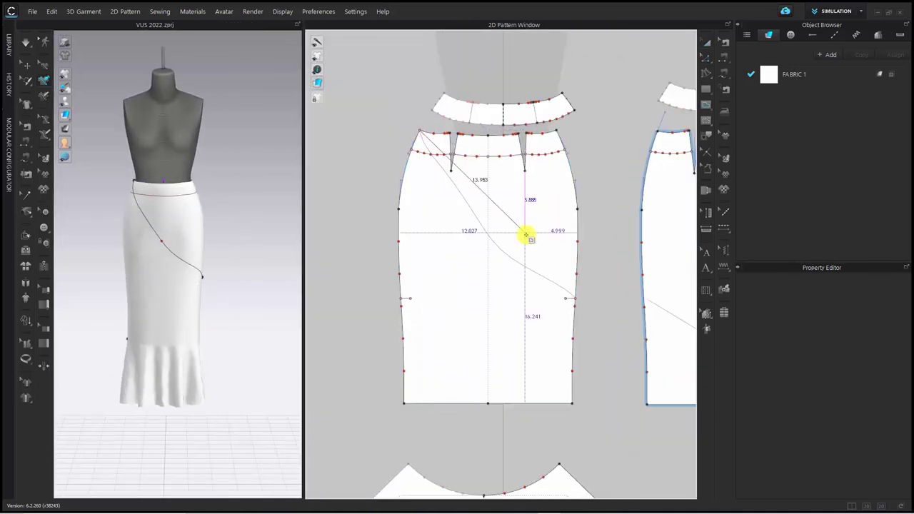
{"action": "scroll", "coordinate": [525, 235], "scroll_direction": "up", "scroll_amount": 2}
{"action": "double_click", "coordinate": [591, 315]}
{"action": "scroll", "coordinate": [598, 299], "scroll_direction": "up", "scroll_amount": 2}
{"action": "key", "text": "c"}
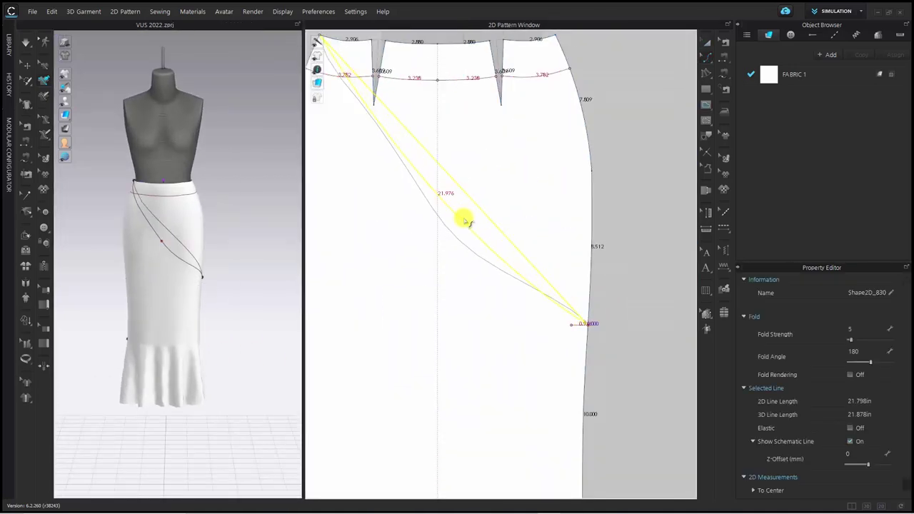
Step: Remove the linked editing between the back panels and split the left back panel's side seam 10 in above the hem
{"action": "scroll", "coordinate": [500, 243], "scroll_direction": "down", "scroll_amount": 3}
{"action": "middle_click_drag", "start_coordinate": [548, 269], "coordinate": [410, 270]}
{"action": "right_click", "coordinate": [490, 306]}
{"action": "left_click", "coordinate": [511, 156]}
{"action": "key", "text": "x"}
{"action": "right_click", "coordinate": [456, 367]}
{"action": "type", "text": "10"}
{"action": "key", "text": "Return"}
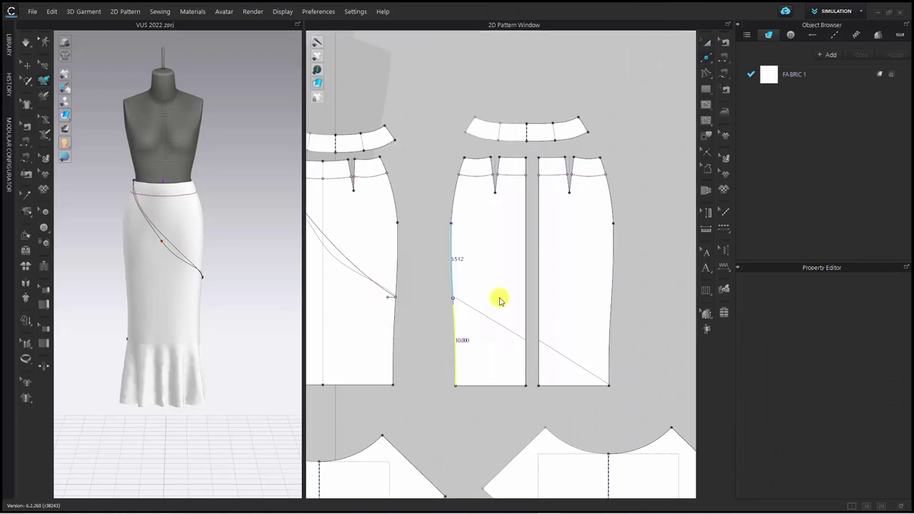
Step: Draw an internal line on the left back panel from the side-seam point to center back, extending or trimming its end with an added point
{"action": "scroll", "coordinate": [500, 300], "scroll_direction": "up", "scroll_amount": 2}
{"action": "double_click", "coordinate": [528, 346]}
{"action": "key", "text": "z"}
{"action": "middle_click_drag", "start_coordinate": [528, 347], "coordinate": [447, 324]}
{"action": "scroll", "coordinate": [466, 385], "scroll_direction": "up", "scroll_amount": 2}
{"action": "right_click", "coordinate": [431, 277]}
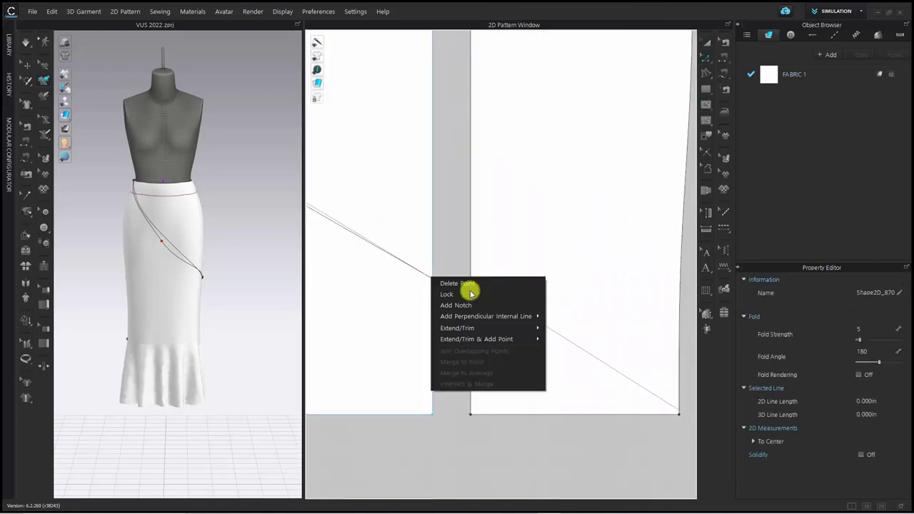
{"action": "left_click", "coordinate": [576, 339]}
Step: Split the right back panel's center back edge at the diagonal line's height and draw an internal line to the side hem corner
{"action": "key", "text": "x"}
{"action": "right_click", "coordinate": [470, 397]}
{"action": "key", "text": "Return"}
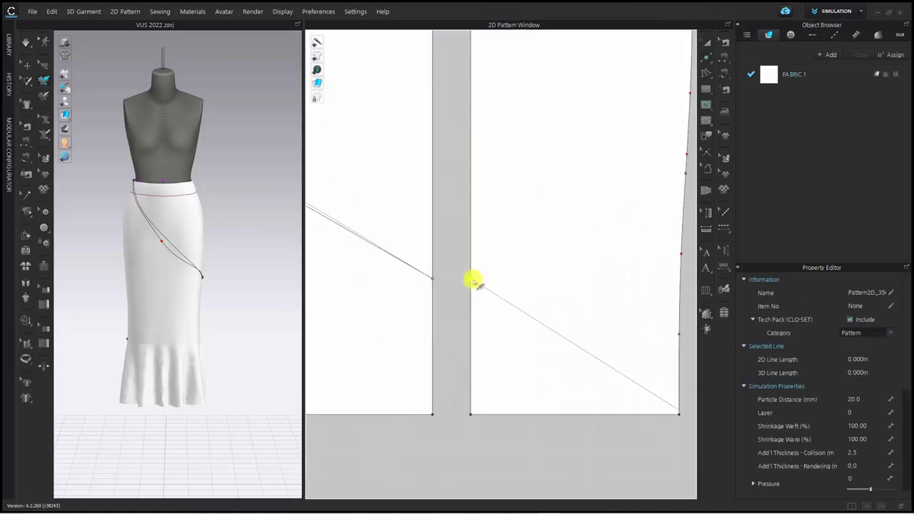
{"action": "scroll", "coordinate": [562, 360], "scroll_direction": "down", "scroll_amount": 1}
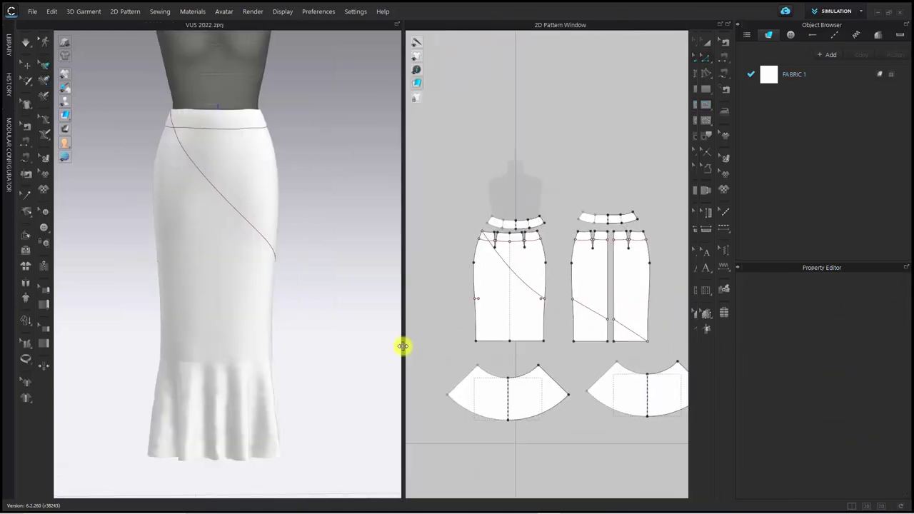
Step: Cut and sew the front and back skirt panels along their diagonal lines, and simulate the result in random colors
{"action": "scroll", "coordinate": [561, 316], "scroll_direction": "up", "scroll_amount": 4}
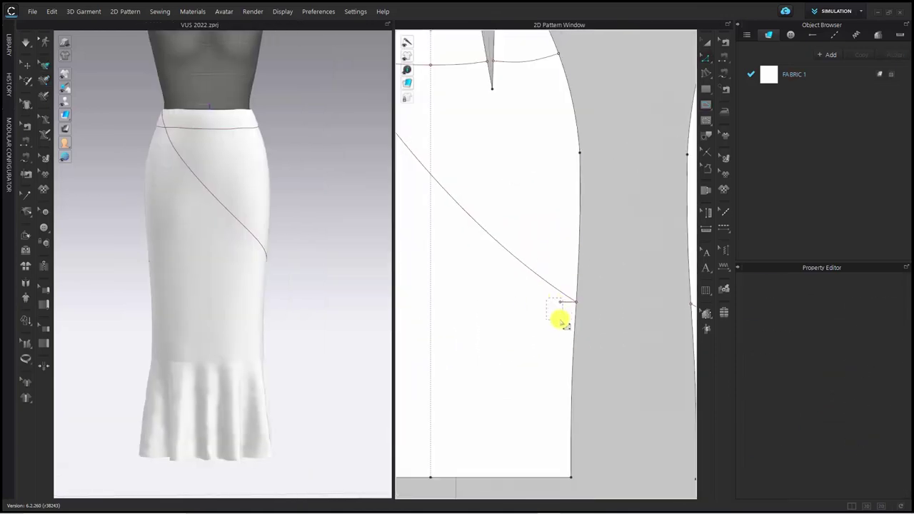
{"action": "scroll", "coordinate": [483, 311], "scroll_direction": "down", "scroll_amount": 2}
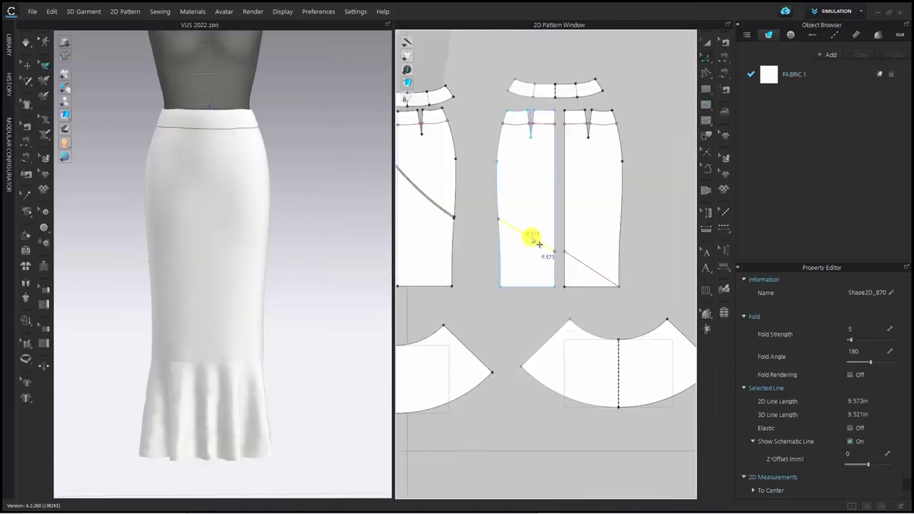
{"action": "right_click", "coordinate": [583, 264]}
{"action": "left_click", "coordinate": [624, 395]}
{"action": "left_click", "coordinate": [26, 42]}
{"action": "left_click", "coordinate": [128, 115]}
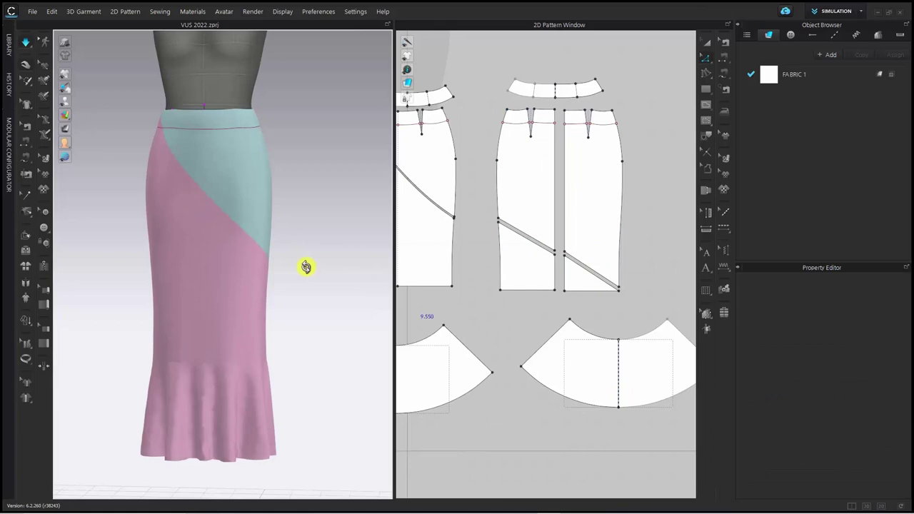
Step: Move the lower front skirt panel down and outward, away from the upper front panel along the diagonal cut
{"action": "right_click_drag", "start_coordinate": [307, 267], "coordinate": [364, 276]}
{"action": "scroll", "coordinate": [283, 224], "scroll_direction": "down", "scroll_amount": 3}
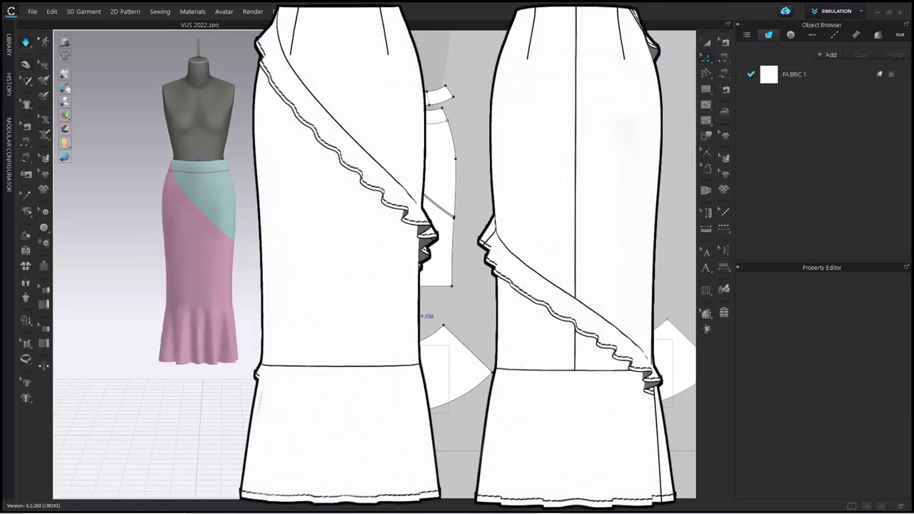
{"action": "scroll", "coordinate": [397, 377], "scroll_direction": "down", "scroll_amount": 2}
{"action": "left_click_drag", "start_coordinate": [383, 371], "coordinate": [301, 370]}
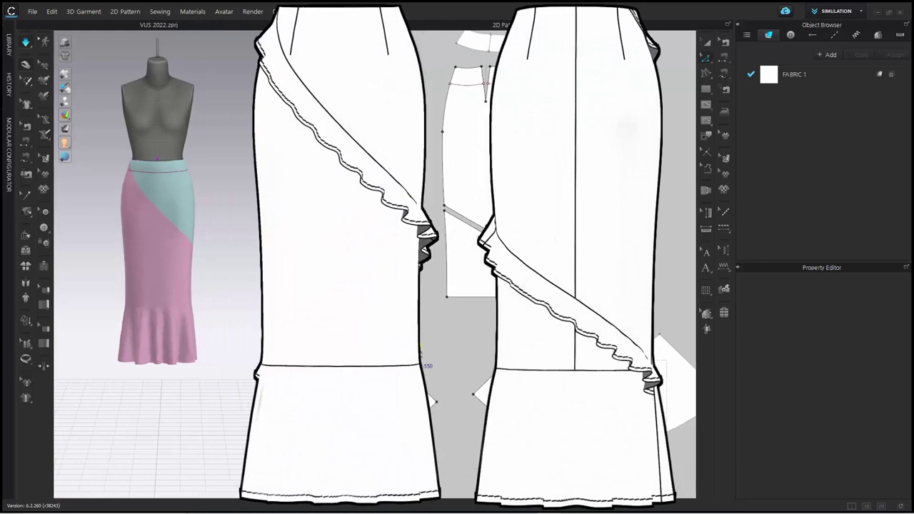
{"action": "scroll", "coordinate": [429, 364], "scroll_direction": "down", "scroll_amount": 2}
{"action": "middle_click_drag", "start_coordinate": [423, 339], "coordinate": [553, 335]}
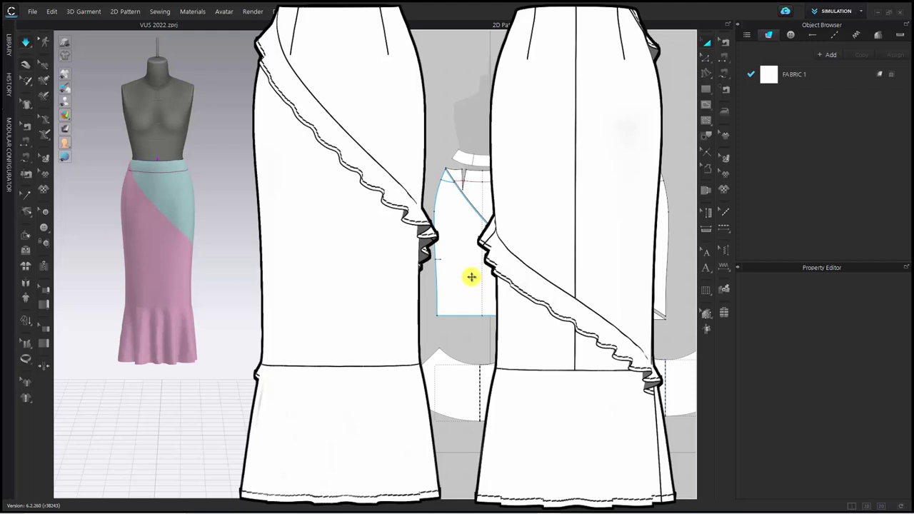
{"action": "left_click_drag", "start_coordinate": [472, 277], "coordinate": [463, 292]}
{"action": "left_click", "coordinate": [466, 338]}
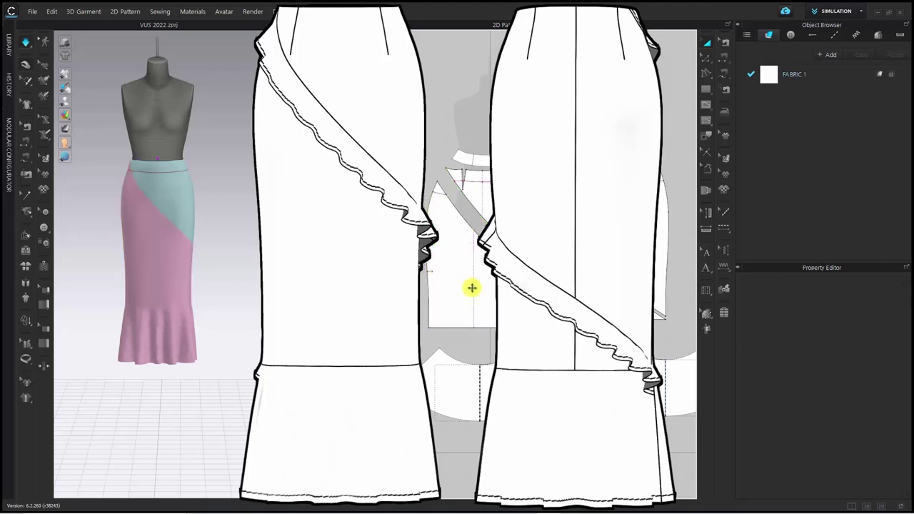
Step: Create front and back spiral frills with 2 in sides and 3 in offset, giving the front one inner radius 2 in and inner length 22 in
{"action": "middle_click_drag", "start_coordinate": [471, 288], "coordinate": [543, 289]}
{"action": "scroll", "coordinate": [525, 225], "scroll_direction": "up", "scroll_amount": 1}
{"action": "key", "text": "z"}
{"action": "left_click", "coordinate": [528, 221]}
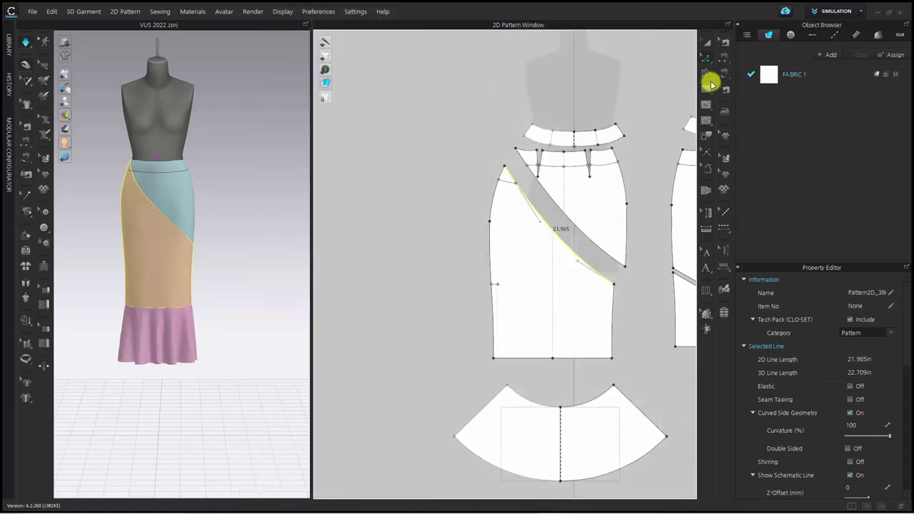
{"action": "left_click", "coordinate": [734, 126]}
{"action": "left_click", "coordinate": [406, 252]}
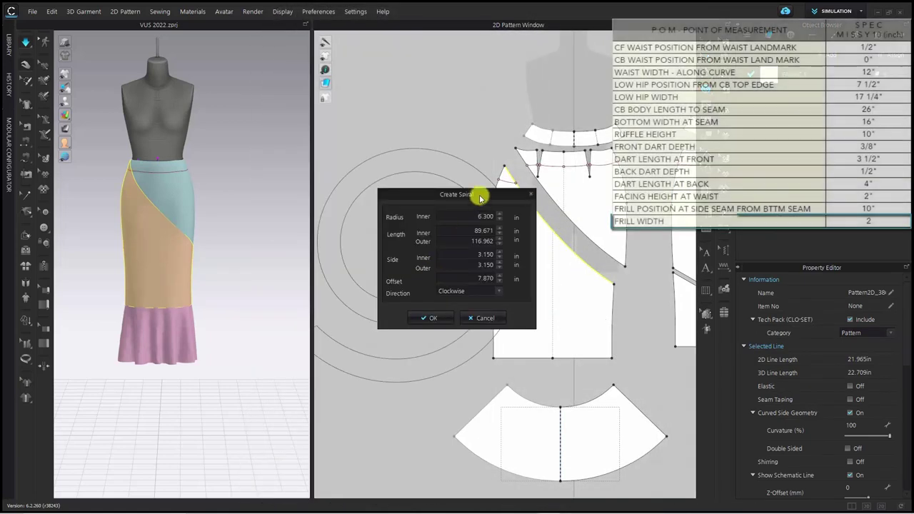
{"action": "left_click_drag", "start_coordinate": [578, 204], "coordinate": [585, 206]}
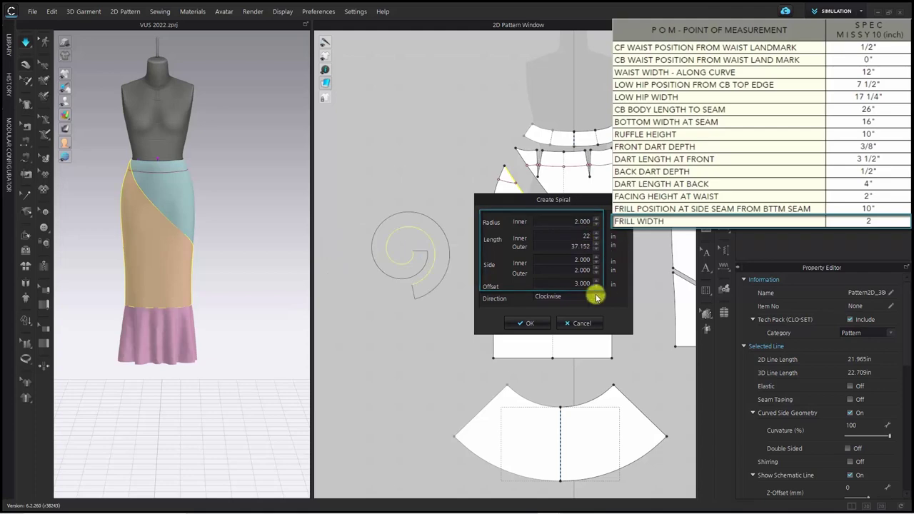
{"action": "left_click", "coordinate": [529, 324]}
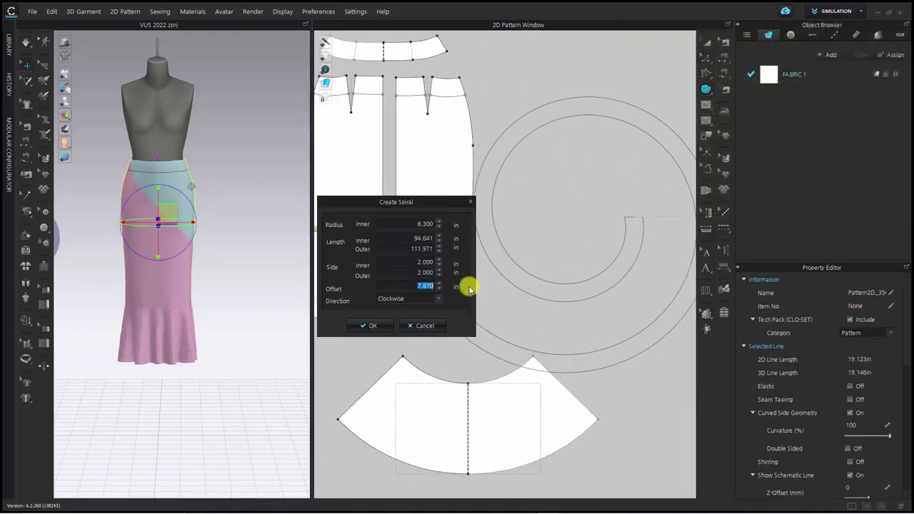
{"action": "type", "text": "3"}
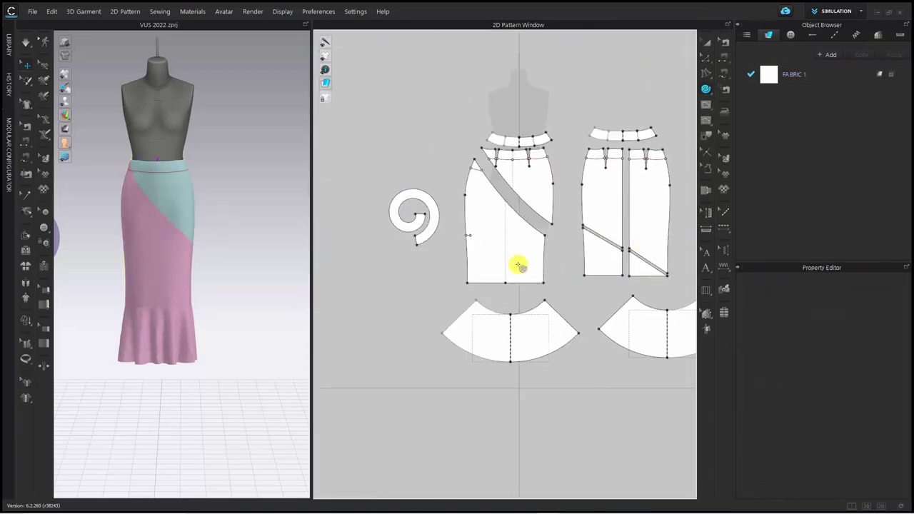
Step: Sew the front spiral's inner edge to the front diagonal seam and the back spiral's inner edge across both back diagonal seams
{"action": "scroll", "coordinate": [390, 288], "scroll_direction": "up", "scroll_amount": 4}
{"action": "key", "text": "n"}
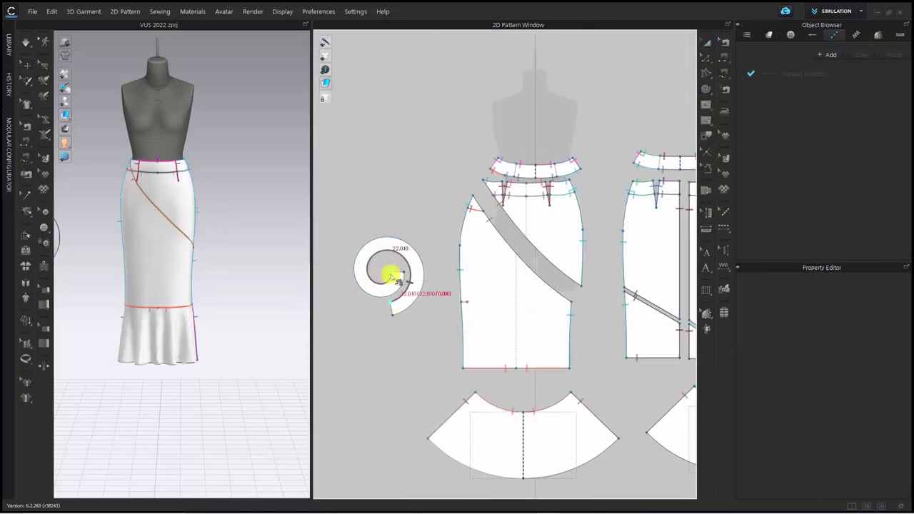
{"action": "left_click", "coordinate": [565, 278]}
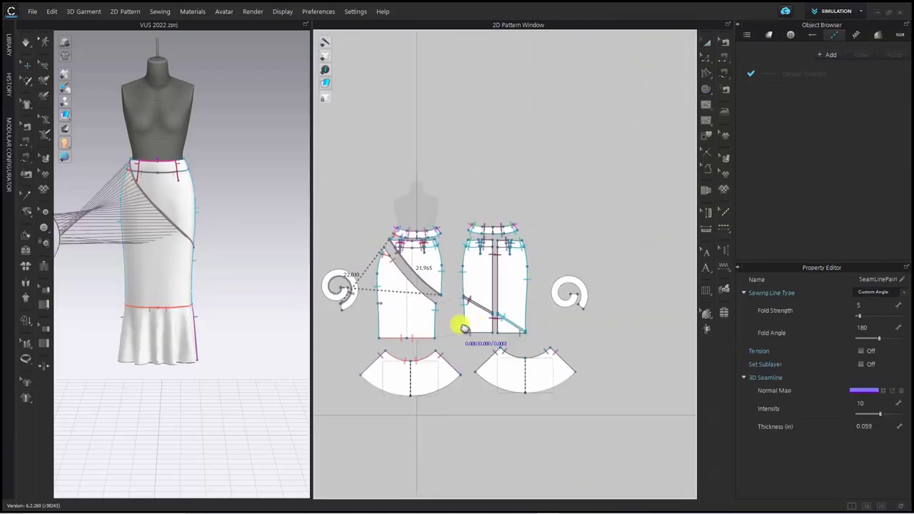
{"action": "scroll", "coordinate": [565, 334], "scroll_direction": "up", "scroll_amount": 2}
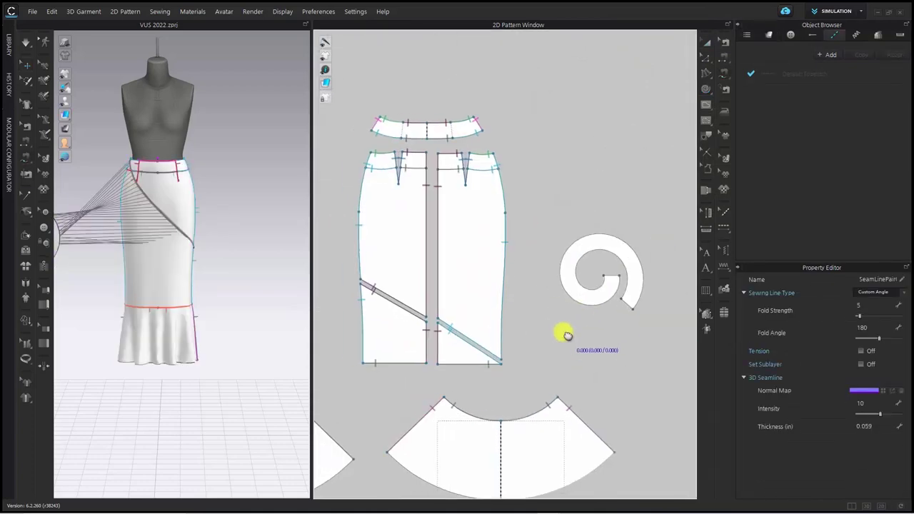
{"action": "left_click", "coordinate": [626, 307]}
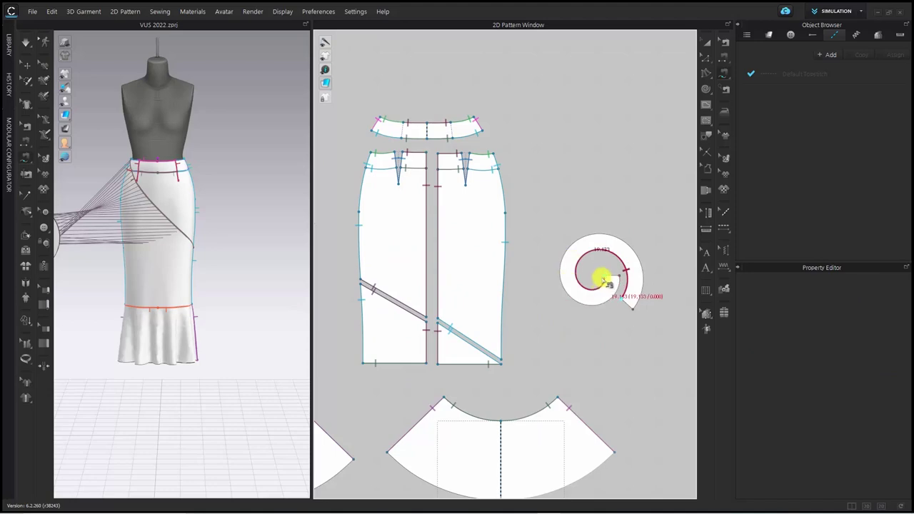
{"action": "left_click", "coordinate": [449, 327]}
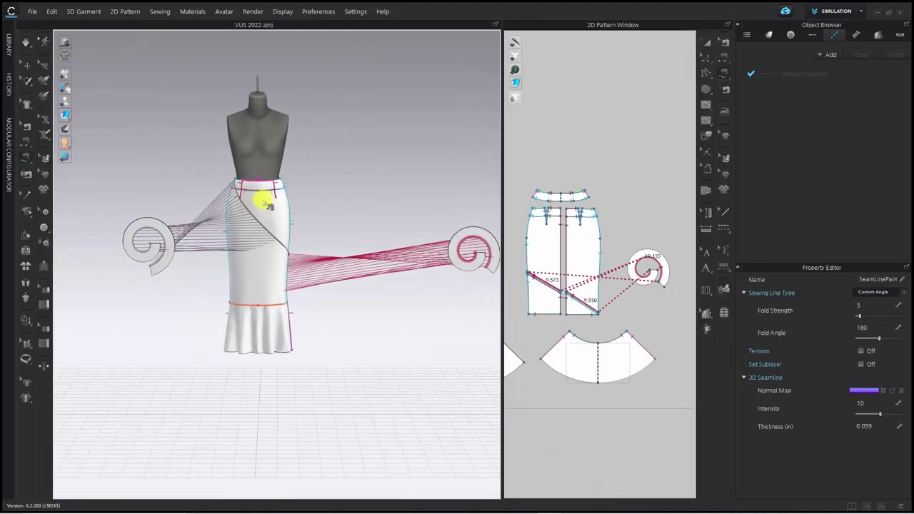
Step: Superimpose the front frill under its sewn panel and strengthen both simulated frills
{"action": "right_click", "coordinate": [250, 247]}
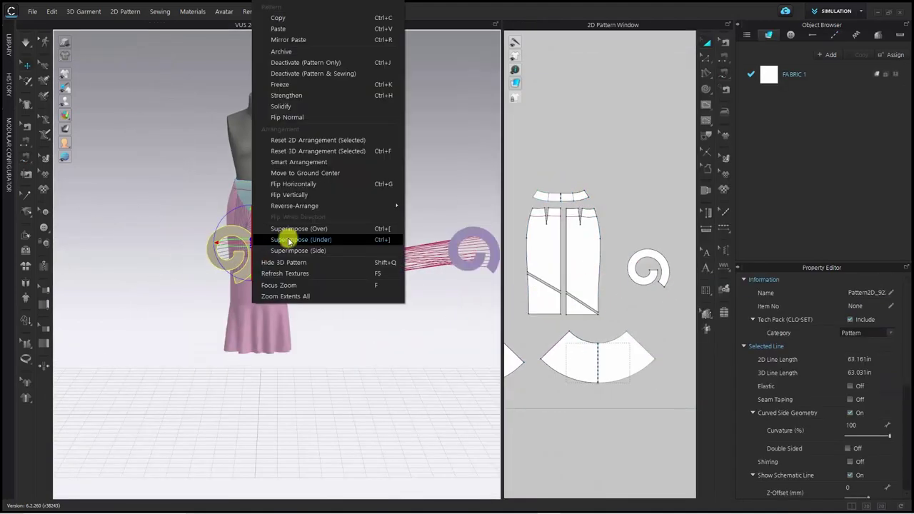
{"action": "left_click", "coordinate": [290, 241]}
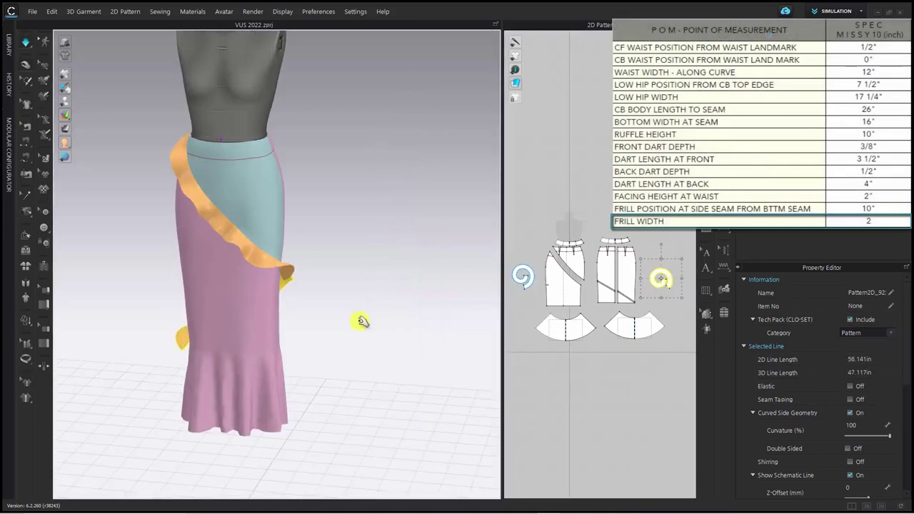
{"action": "right_click_drag", "start_coordinate": [363, 322], "coordinate": [347, 294]}
{"action": "left_click", "coordinate": [341, 238], "text": "shift"}
{"action": "middle_click_drag", "start_coordinate": [347, 294], "coordinate": [412, 293]}
{"action": "key", "text": "ctrl+h"}
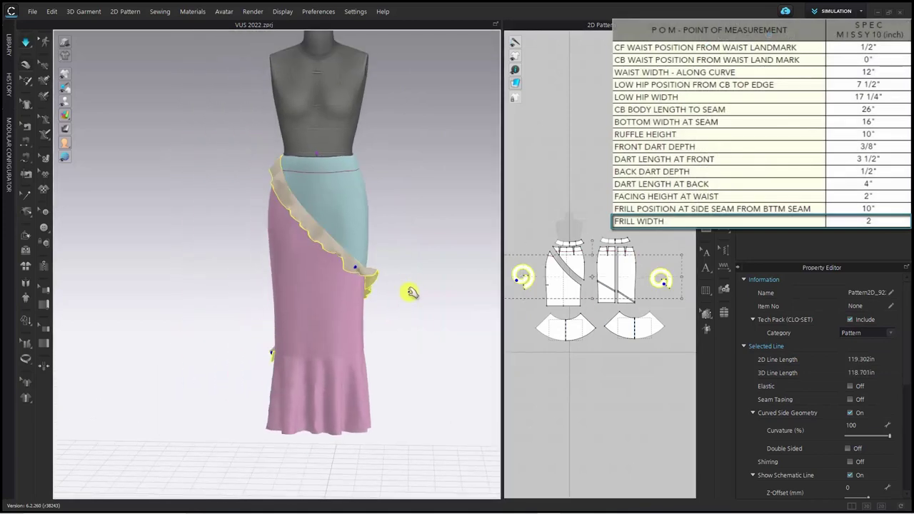
Step: Set the particle distance of both frills to 5 mm and simulate the garment
{"action": "right_click_drag", "start_coordinate": [412, 292], "coordinate": [387, 298]}
{"action": "scroll", "coordinate": [831, 387], "scroll_direction": "down", "scroll_amount": 4}
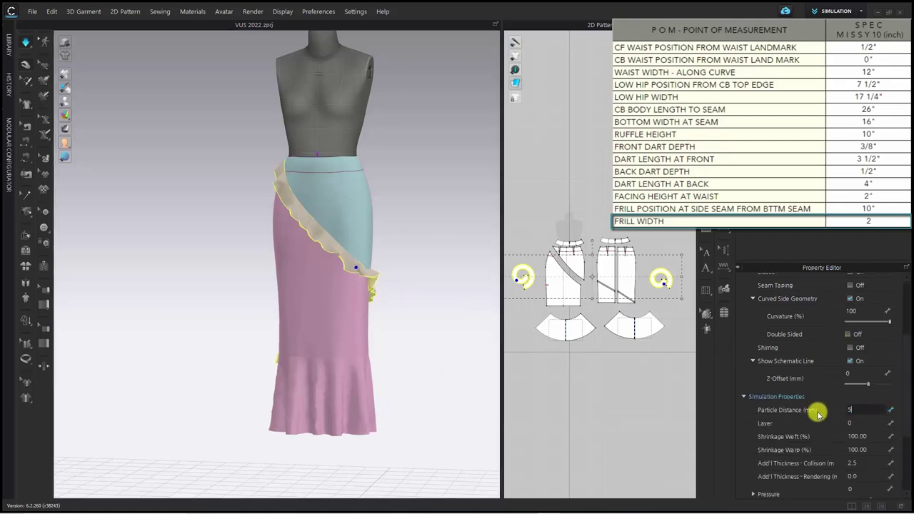
{"action": "left_click", "coordinate": [25, 47]}
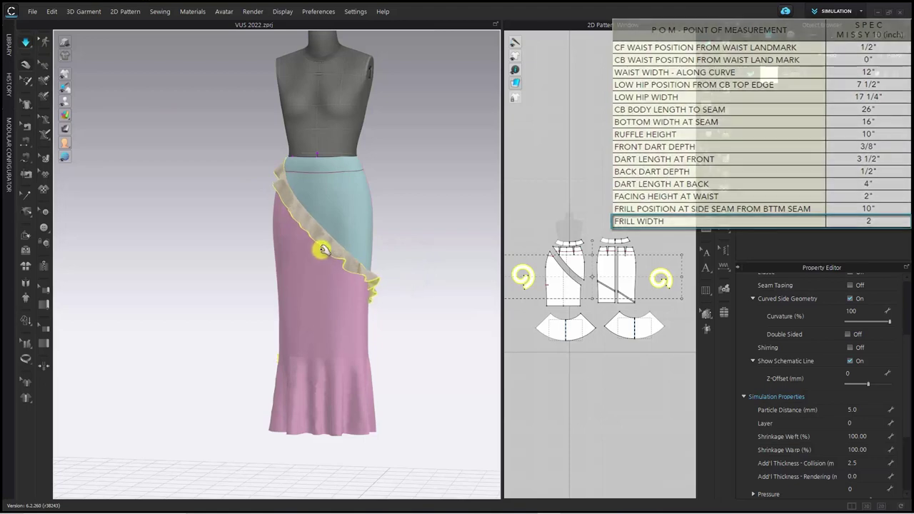
{"action": "left_click", "coordinate": [416, 291]}
{"action": "right_click_drag", "start_coordinate": [416, 291], "coordinate": [290, 282]}
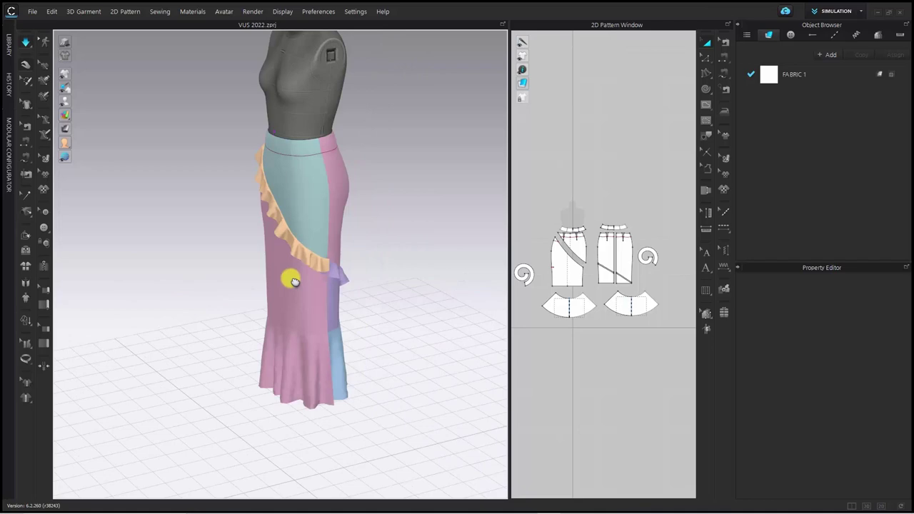
Step: Sew the adjoining short ends of the front and back frills together at the side seam and simulate
{"action": "scroll", "coordinate": [291, 279], "scroll_direction": "up", "scroll_amount": 4}
{"action": "left_click_drag", "start_coordinate": [510, 307], "coordinate": [353, 306]}
{"action": "scroll", "coordinate": [543, 294], "scroll_direction": "up", "scroll_amount": 5}
{"action": "scroll", "coordinate": [547, 283], "scroll_direction": "down", "scroll_amount": 3}
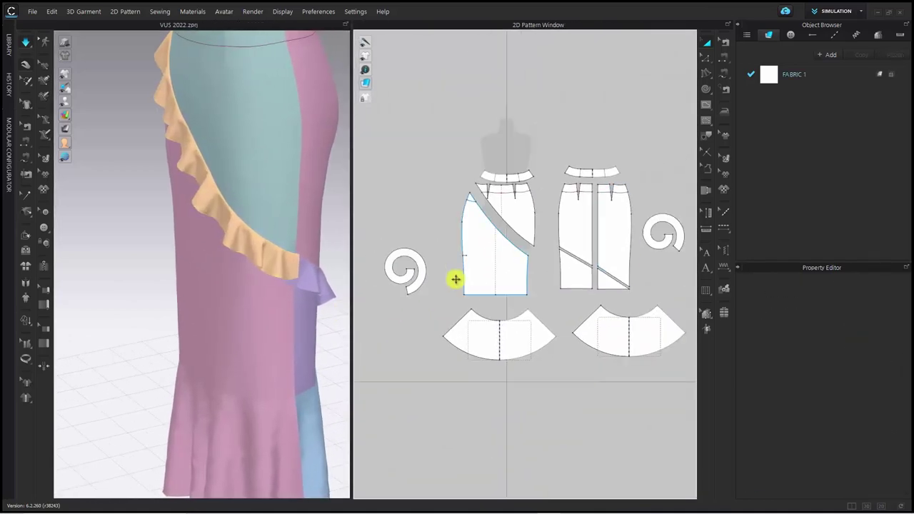
{"action": "scroll", "coordinate": [426, 270], "scroll_direction": "up", "scroll_amount": 2}
{"action": "left_click", "coordinate": [296, 260]}
{"action": "middle_click_drag", "start_coordinate": [497, 287], "coordinate": [407, 295]}
{"action": "left_click", "coordinate": [305, 266]}
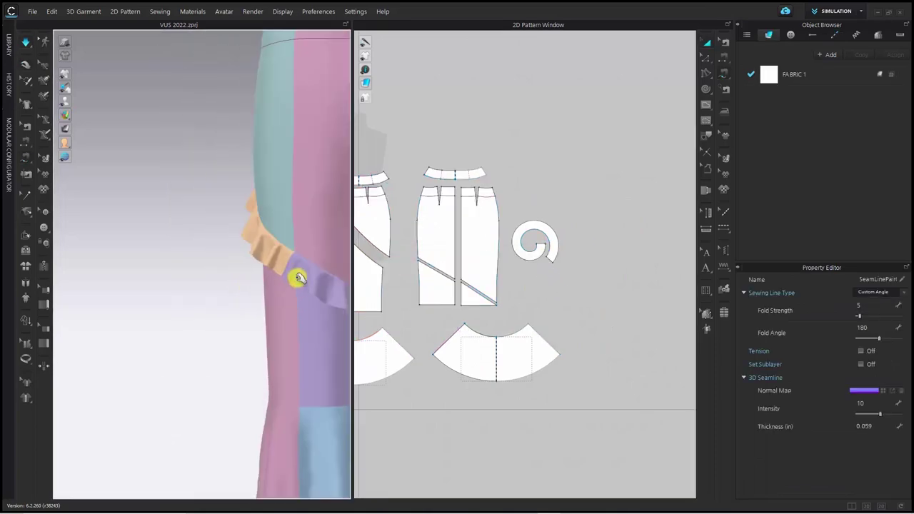
{"action": "left_click", "coordinate": [148, 317]}
Step: Sew the front frill's 2 in upper end to the back panel's waist edge, starting at the side seam
{"action": "right_click_drag", "start_coordinate": [147, 316], "coordinate": [421, 290]}
{"action": "middle_click_drag", "start_coordinate": [121, 193], "coordinate": [231, 286]}
{"action": "scroll", "coordinate": [231, 285], "scroll_direction": "up", "scroll_amount": 3}
{"action": "left_click", "coordinate": [228, 235]}
{"action": "middle_click_drag", "start_coordinate": [447, 258], "coordinate": [642, 277]}
{"action": "scroll", "coordinate": [382, 265], "scroll_direction": "up", "scroll_amount": 3}
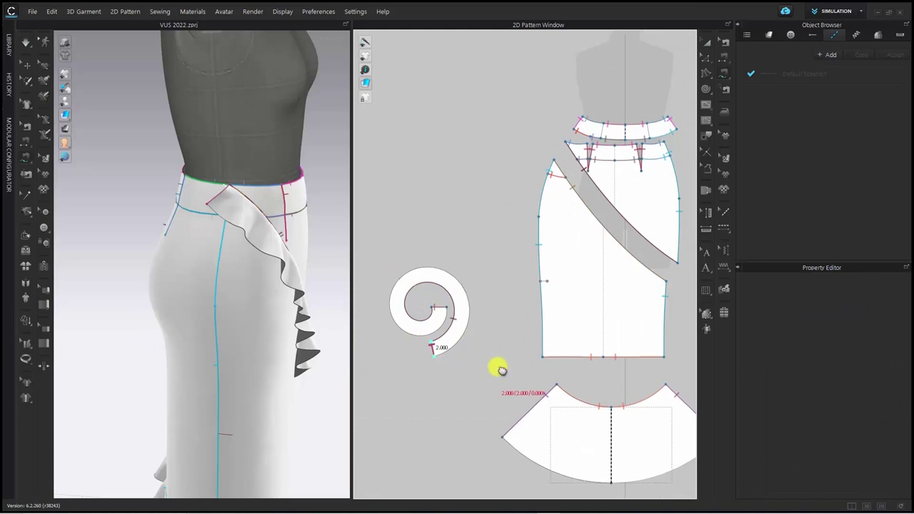
{"action": "scroll", "coordinate": [486, 354], "scroll_direction": "up", "scroll_amount": 3}
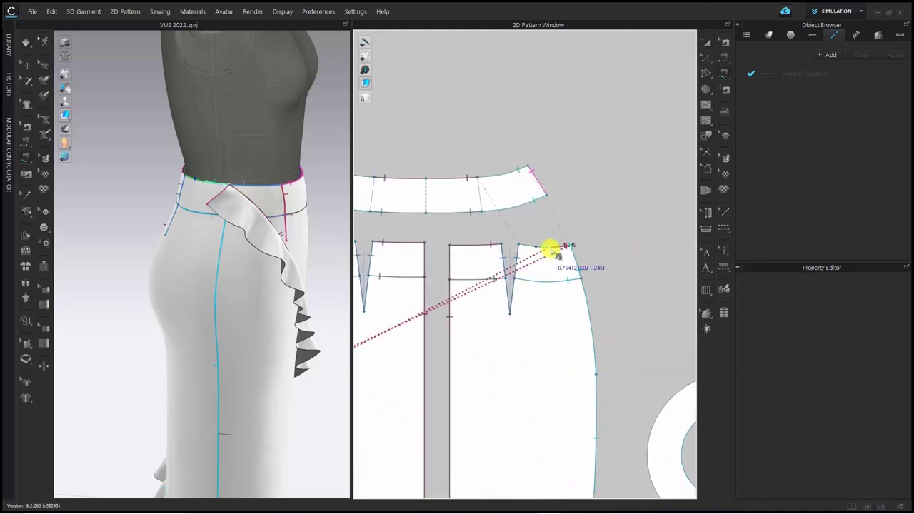
{"action": "left_click", "coordinate": [551, 250]}
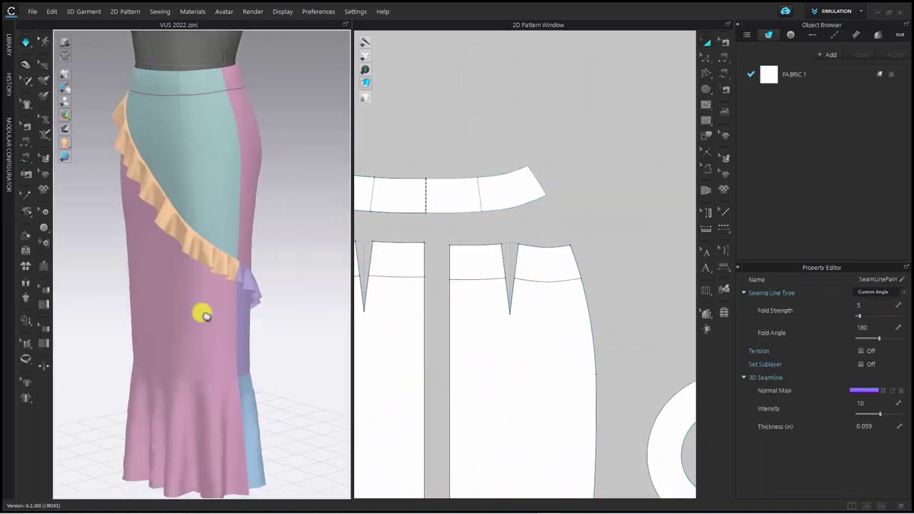
Step: Sew the back frill's lower end to the top 2 in of the back hem ruffle's side edge as a turned seam
{"action": "right_click_drag", "start_coordinate": [203, 315], "coordinate": [151, 317]}
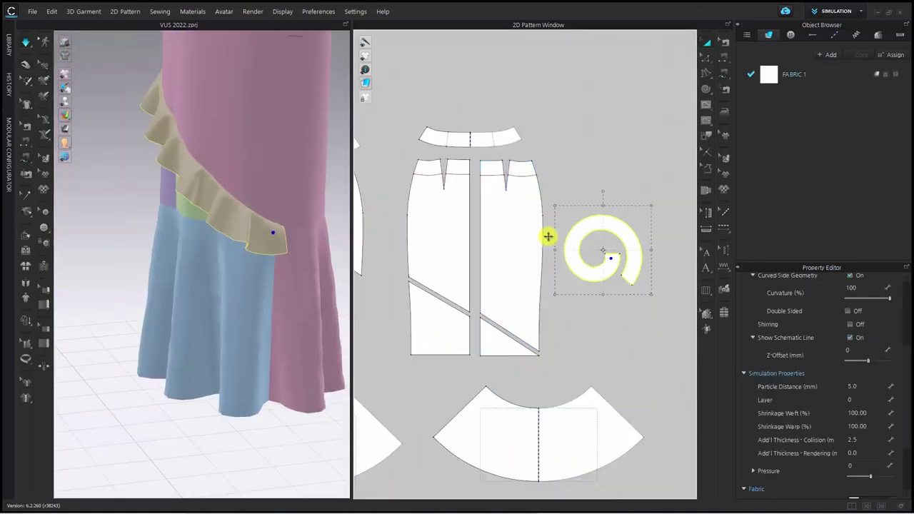
{"action": "scroll", "coordinate": [547, 235], "scroll_direction": "up", "scroll_amount": 2}
{"action": "left_click", "coordinate": [532, 305]}
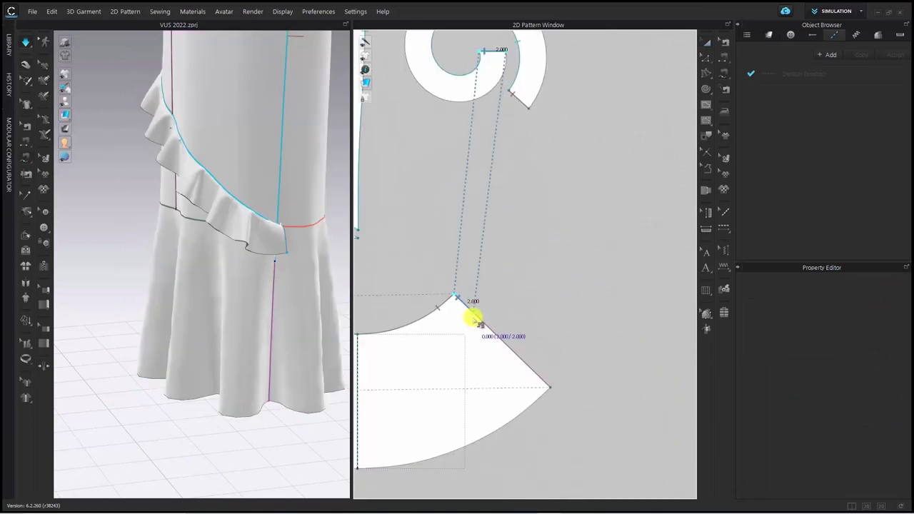
{"action": "left_click", "coordinate": [474, 314]}
{"action": "left_click", "coordinate": [881, 292]}
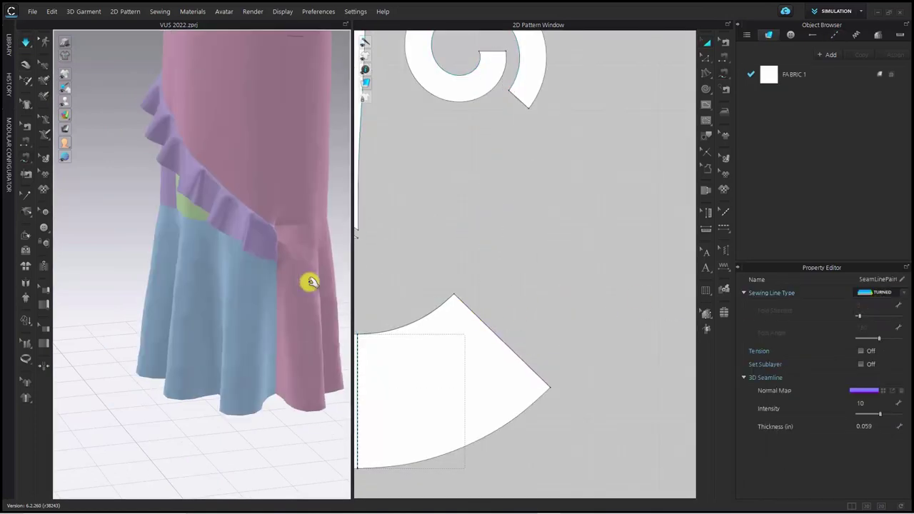
Step: Add a point on the front frill's outer curve near its waist end
{"action": "right_click_drag", "start_coordinate": [306, 282], "coordinate": [244, 229]}
{"action": "middle_click_drag", "start_coordinate": [270, 46], "coordinate": [286, 277]}
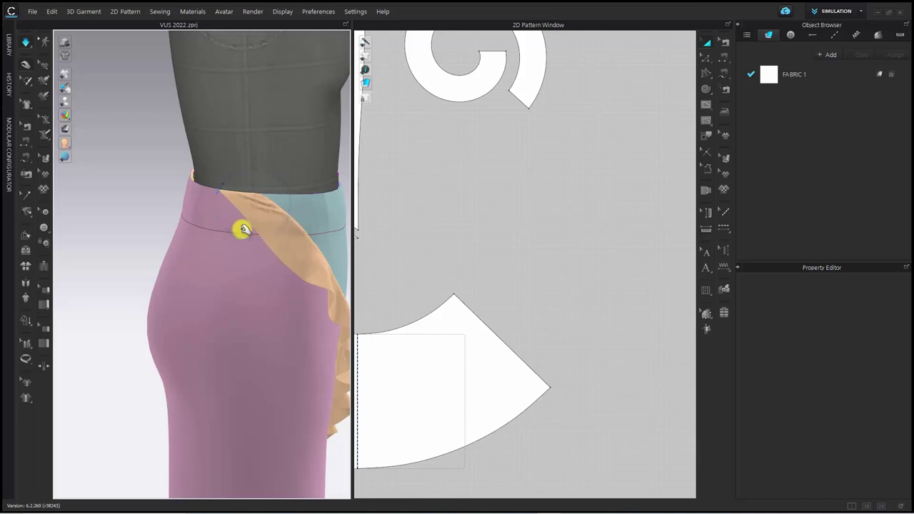
{"action": "scroll", "coordinate": [235, 276], "scroll_direction": "down", "scroll_amount": 2}
{"action": "scroll", "coordinate": [474, 265], "scroll_direction": "down", "scroll_amount": 5}
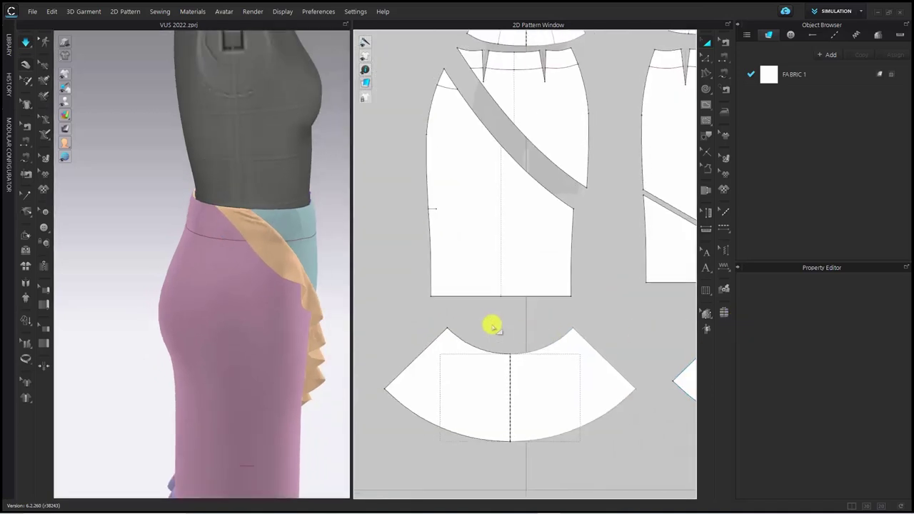
{"action": "scroll", "coordinate": [543, 333], "scroll_direction": "up", "scroll_amount": 8}
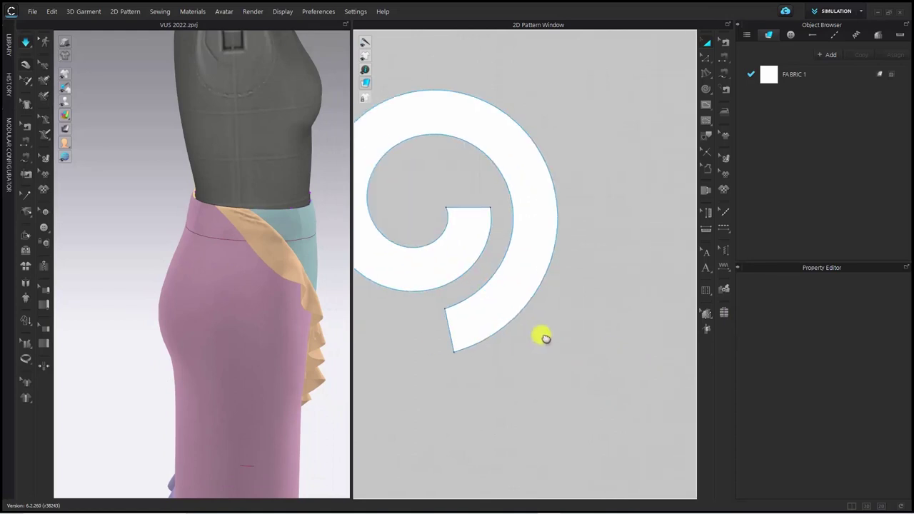
{"action": "middle_click_drag", "start_coordinate": [541, 341], "coordinate": [517, 357]}
{"action": "key", "text": "x"}
{"action": "right_click", "coordinate": [511, 355]}
{"action": "left_click", "coordinate": [433, 332]}
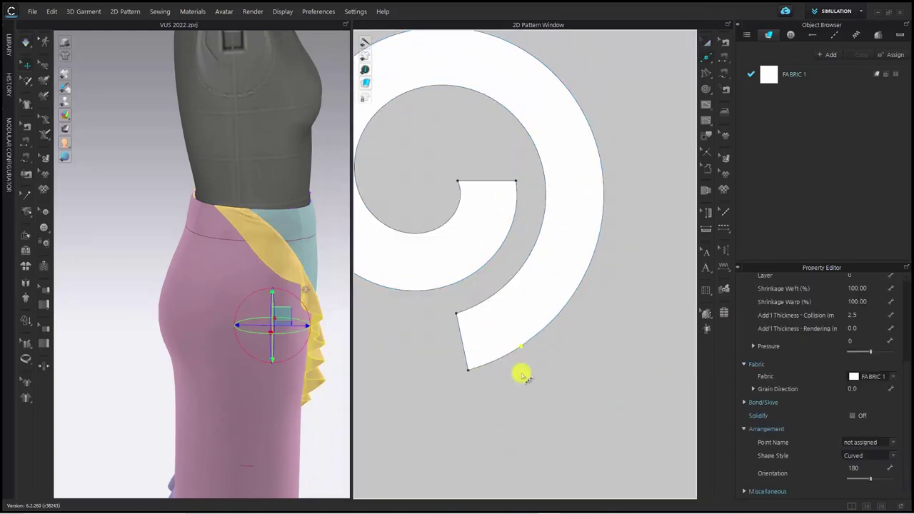
Step: Change the outer curve segment at the front frill's waist end to 4 in, extending it in the End direction
{"action": "key", "text": "z"}
{"action": "scroll", "coordinate": [529, 379], "scroll_direction": "up", "scroll_amount": 3}
{"action": "right_click", "coordinate": [462, 352]}
{"action": "left_click", "coordinate": [493, 244]}
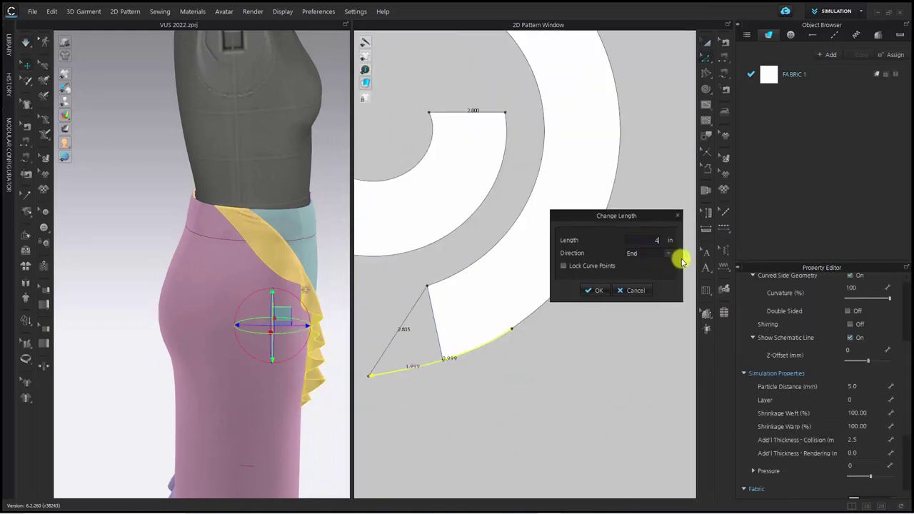
{"action": "left_click", "coordinate": [596, 293]}
{"action": "left_click", "coordinate": [595, 296]}
Step: Set the front frill's slanted waist-end edge to 2 in with the length change in the Start direction
{"action": "middle_click_drag", "start_coordinate": [457, 319], "coordinate": [521, 305]}
{"action": "right_click", "coordinate": [466, 319]}
{"action": "left_click", "coordinate": [515, 358]}
{"action": "left_click_drag", "start_coordinate": [467, 197], "coordinate": [583, 211]}
{"action": "type", "text": "2"}
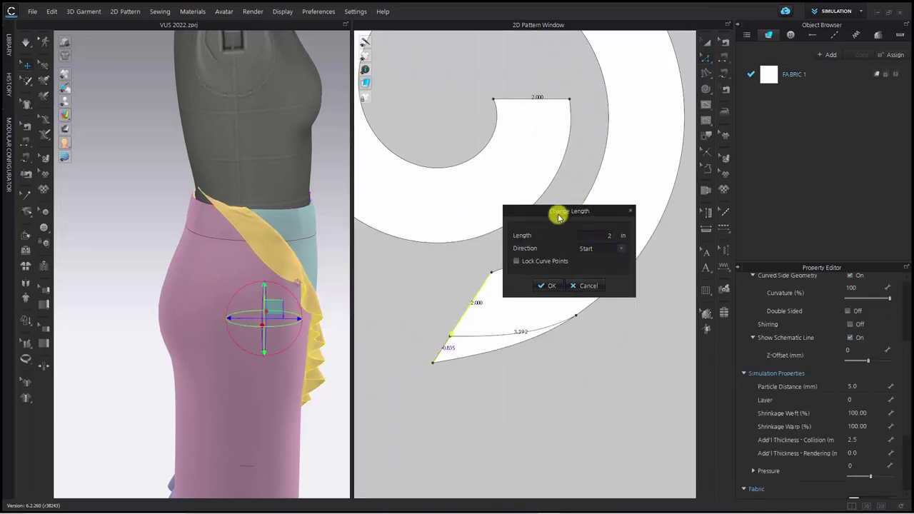
{"action": "left_click", "coordinate": [547, 285]}
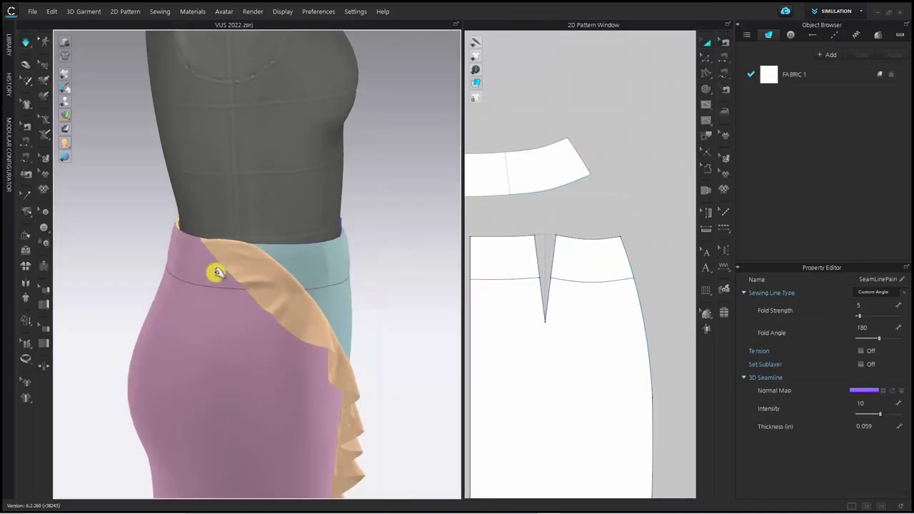
Step: Examine how the front frill drapes from its waist end along the diagonal seam, viewed from the side and front
{"action": "left_click", "coordinate": [232, 275]}
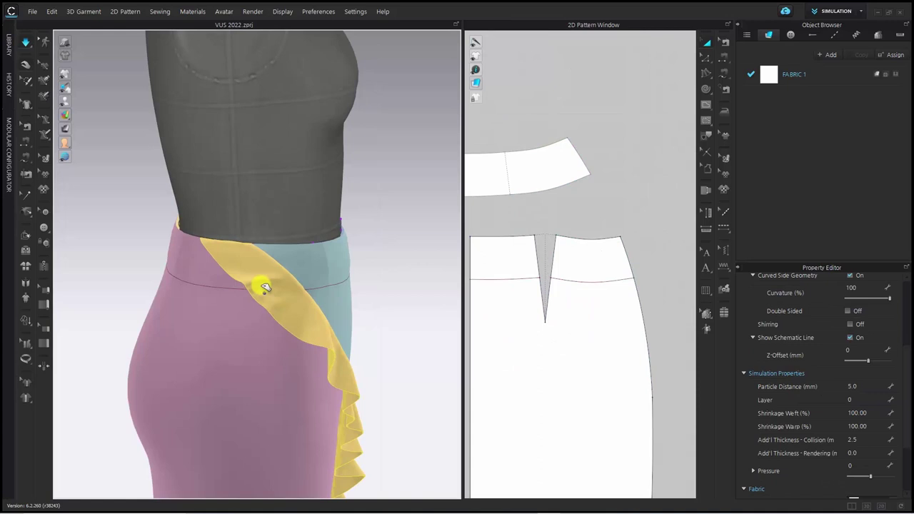
{"action": "right_click_drag", "start_coordinate": [326, 315], "coordinate": [263, 286]}
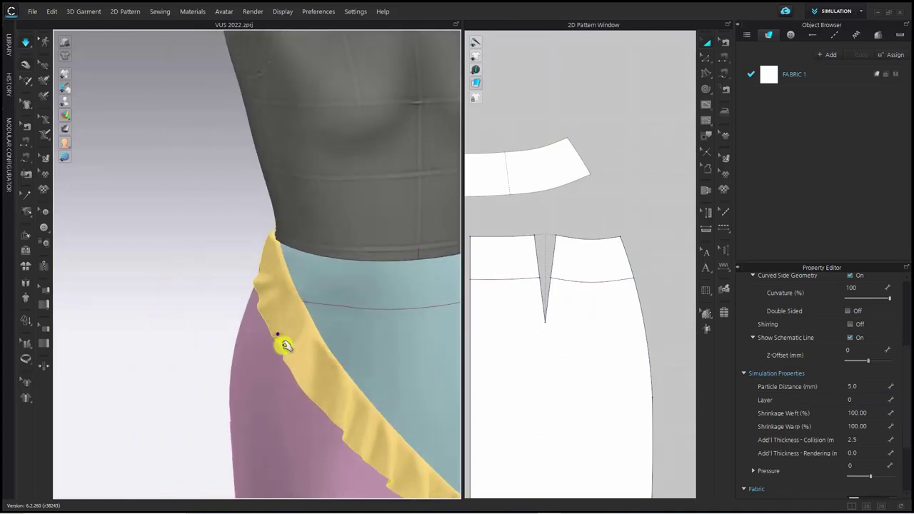
{"action": "right_click_drag", "start_coordinate": [284, 345], "coordinate": [279, 357]}
{"action": "middle_click_drag", "start_coordinate": [280, 358], "coordinate": [293, 373]}
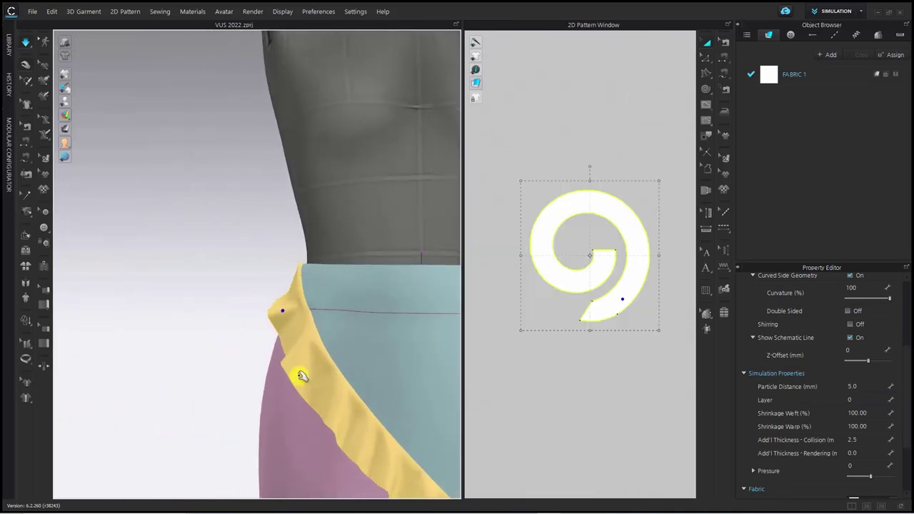
{"action": "scroll", "coordinate": [302, 376], "scroll_direction": "down", "scroll_amount": 2}
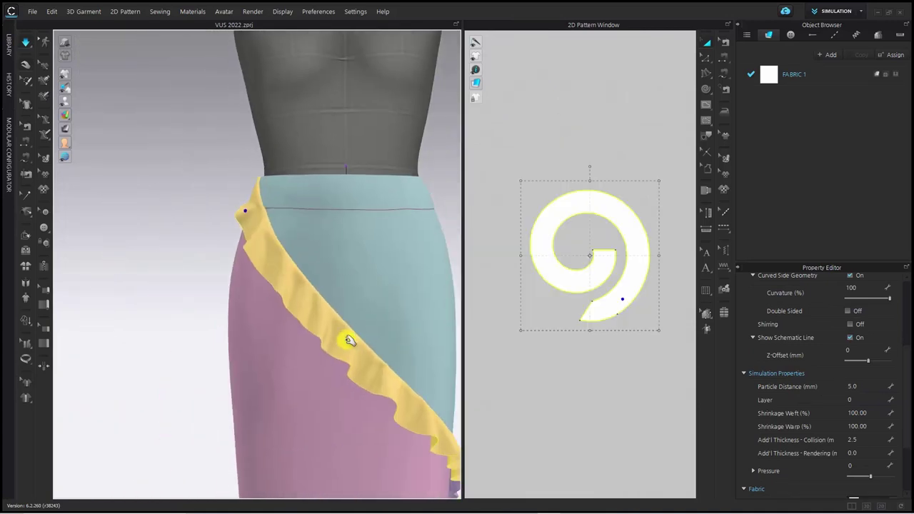
{"action": "scroll", "coordinate": [321, 337], "scroll_direction": "down", "scroll_amount": 3}
{"action": "right_click_drag", "start_coordinate": [321, 336], "coordinate": [296, 342]}
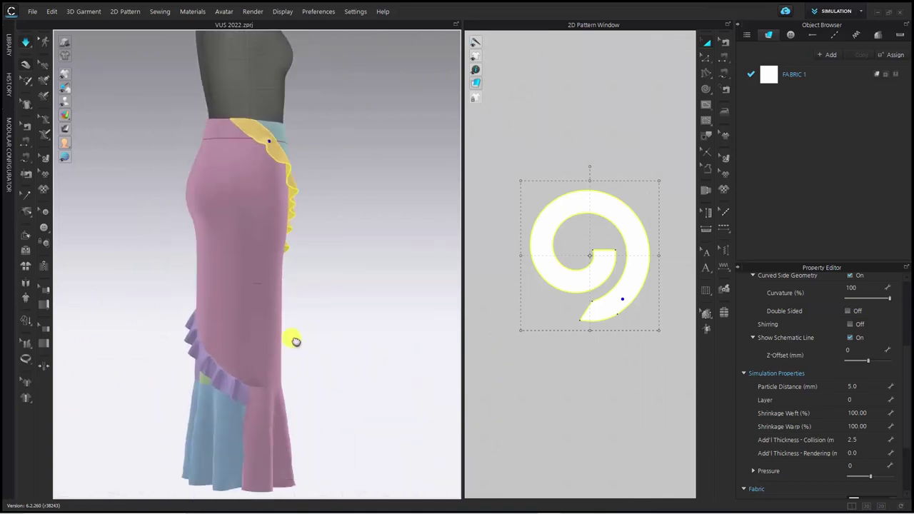
Step: Examine the back frill's lower end where it meets the hem ruffle at the side seam
{"action": "scroll", "coordinate": [286, 349], "scroll_direction": "up", "scroll_amount": 3}
{"action": "middle_click_drag", "start_coordinate": [268, 361], "coordinate": [267, 304]}
{"action": "left_click", "coordinate": [231, 300]}
{"action": "scroll", "coordinate": [248, 341], "scroll_direction": "up", "scroll_amount": 3}
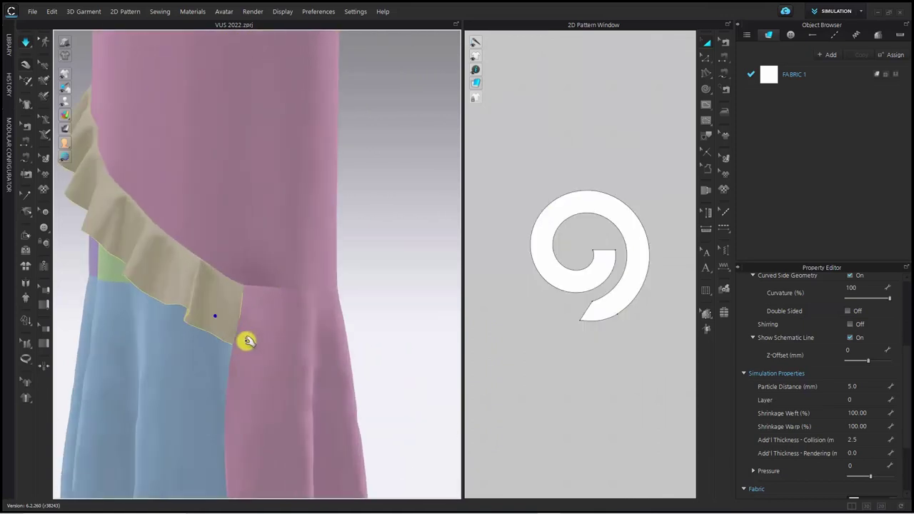
{"action": "right_click_drag", "start_coordinate": [247, 341], "coordinate": [393, 368]}
{"action": "left_click", "coordinate": [259, 351]}
{"action": "scroll", "coordinate": [533, 328], "scroll_direction": "down", "scroll_amount": 5}
{"action": "middle_click_drag", "start_coordinate": [536, 357], "coordinate": [438, 347]}
Step: Add a point on the back frill's outer curve 2 in from its lower end
{"action": "left_click", "coordinate": [600, 348]}
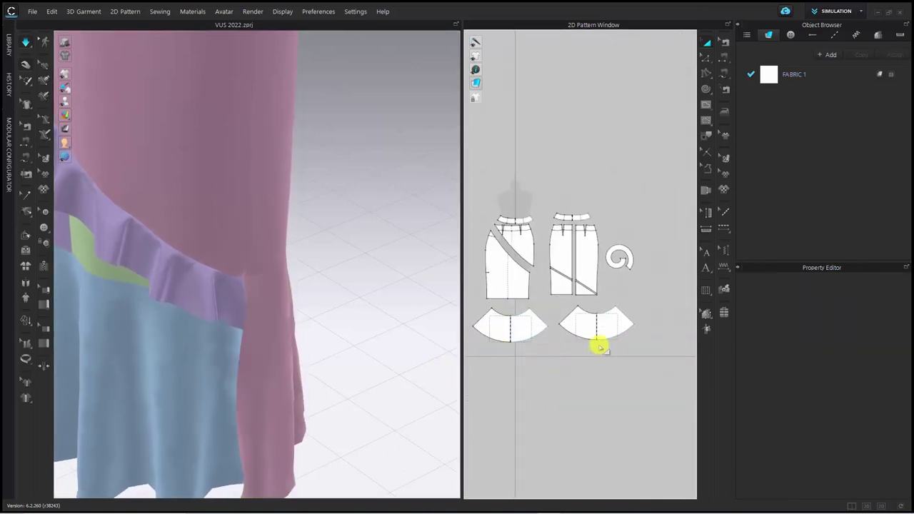
{"action": "scroll", "coordinate": [600, 348], "scroll_direction": "up", "scroll_amount": 4}
{"action": "middle_click_drag", "start_coordinate": [600, 348], "coordinate": [535, 413]}
{"action": "scroll", "coordinate": [582, 264], "scroll_direction": "up", "scroll_amount": 4}
{"action": "middle_click_drag", "start_coordinate": [582, 264], "coordinate": [536, 364]}
{"action": "scroll", "coordinate": [535, 365], "scroll_direction": "up", "scroll_amount": 3}
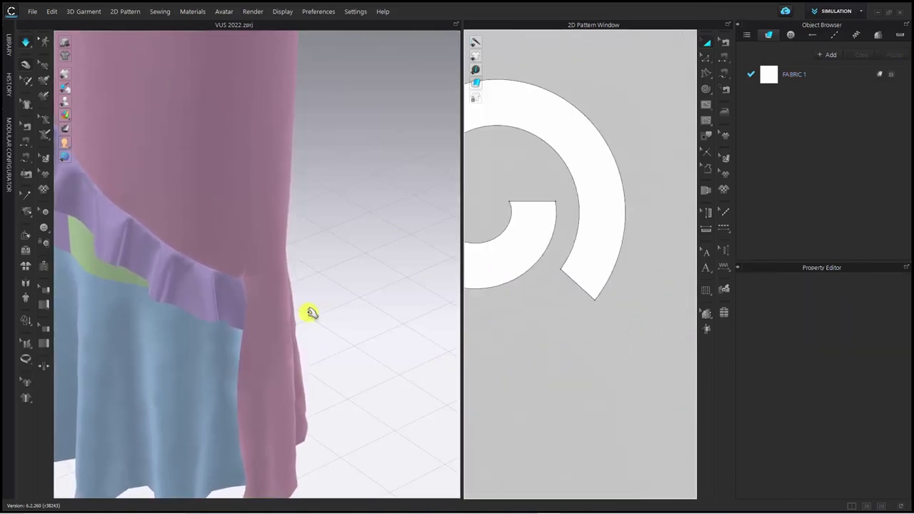
{"action": "left_click", "coordinate": [242, 322]}
{"action": "scroll", "coordinate": [576, 282], "scroll_direction": "up", "scroll_amount": 4}
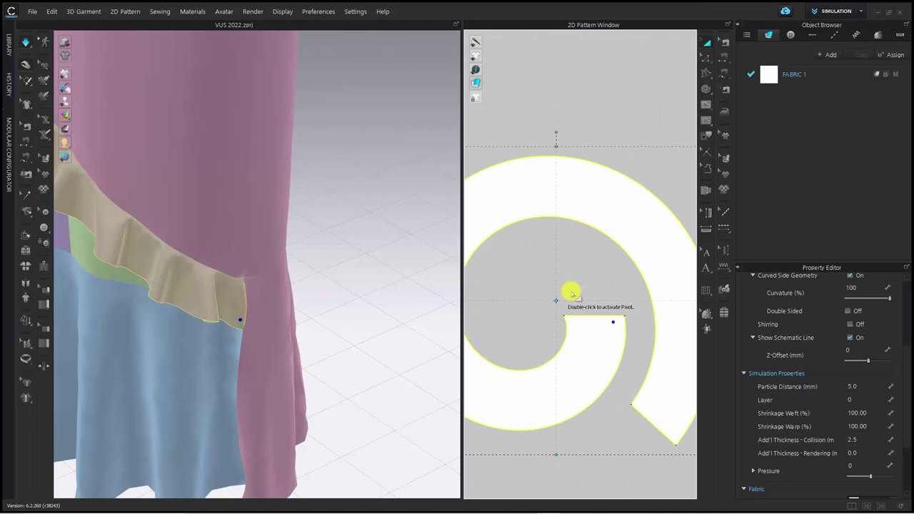
{"action": "key", "text": "x"}
{"action": "right_click", "coordinate": [627, 345]}
{"action": "type", "text": "2"}
{"action": "left_click", "coordinate": [430, 328]}
Step: Change the outer curve segment at the back frill's lower end to 3.5 in
{"action": "key", "text": "z"}
{"action": "right_click", "coordinate": [628, 338]}
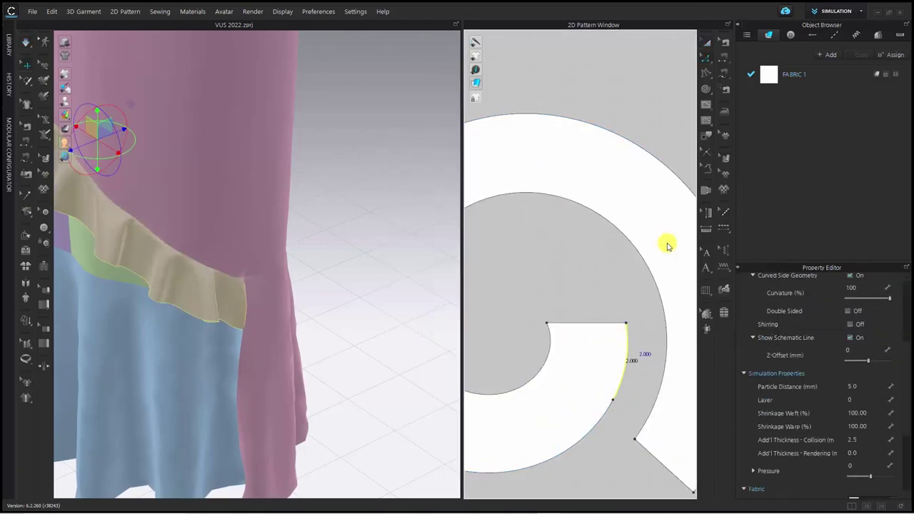
{"action": "left_click", "coordinate": [668, 244]}
{"action": "type", "text": "3.5"}
{"action": "left_click", "coordinate": [430, 272]}
Step: Set the back frill's slanted lower-end edge to 2 in with the length change in the Start direction
{"action": "right_click", "coordinate": [592, 284]}
{"action": "left_click", "coordinate": [614, 357]}
{"action": "type", "text": "2"}
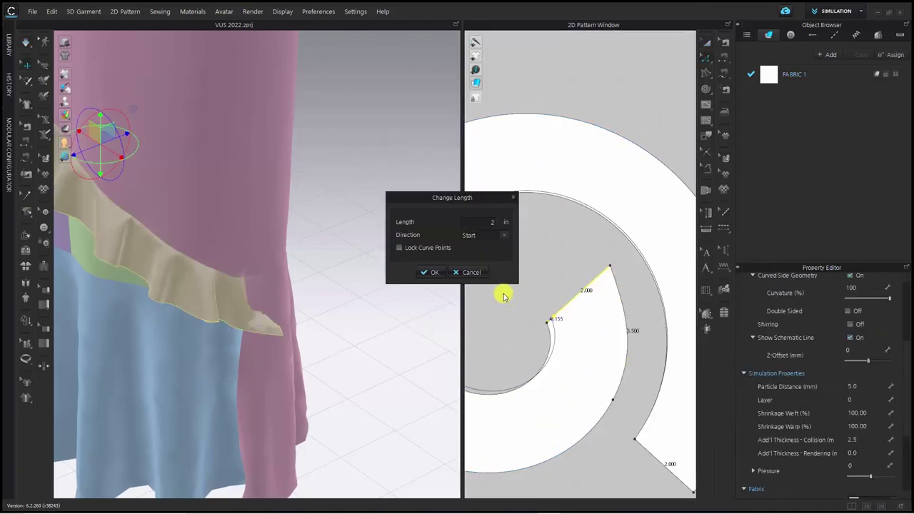
{"action": "left_click", "coordinate": [432, 272]}
Step: Smooth the curvature of the back frill's extended outer edge near its tip and simulate the garment
{"action": "key", "text": "b"}
{"action": "key", "text": "c"}
{"action": "left_click_drag", "start_coordinate": [620, 297], "coordinate": [623, 300]}
{"action": "key", "text": "space"}
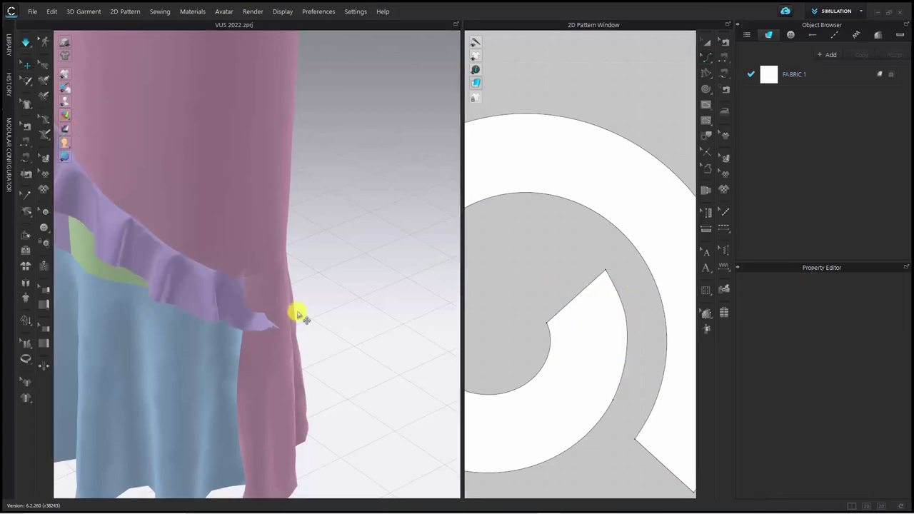
Step: Pull the back frill's extended end into place during simulation and settle the front frill at the waist
{"action": "right_click_drag", "start_coordinate": [298, 312], "coordinate": [193, 314]}
{"action": "left_click_drag", "start_coordinate": [251, 325], "coordinate": [283, 383]}
{"action": "scroll", "coordinate": [283, 383], "scroll_direction": "down", "scroll_amount": 3}
{"action": "right_click_drag", "start_coordinate": [283, 383], "coordinate": [193, 359]}
{"action": "scroll", "coordinate": [314, 378], "scroll_direction": "down", "scroll_amount": 2}
{"action": "middle_click_drag", "start_coordinate": [215, 186], "coordinate": [236, 333]}
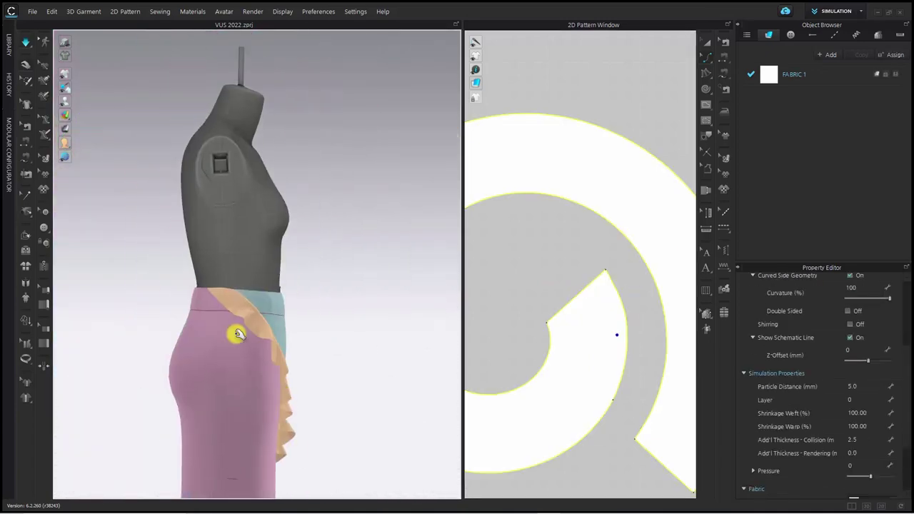
{"action": "right_click_drag", "start_coordinate": [236, 333], "coordinate": [264, 335]}
{"action": "left_click_drag", "start_coordinate": [253, 339], "coordinate": [258, 344]}
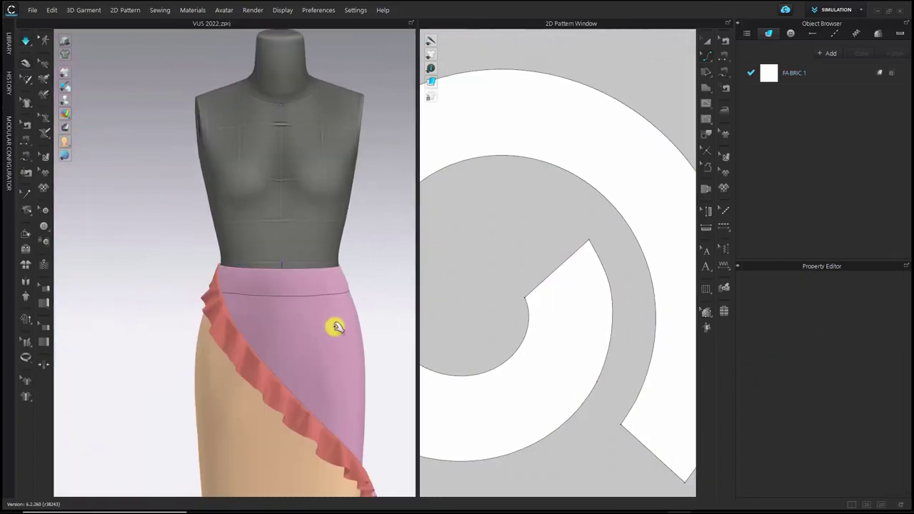
Step: Examine the draped skirt's fit around the hips and back from both sides
{"action": "right_click_drag", "start_coordinate": [333, 321], "coordinate": [220, 258]}
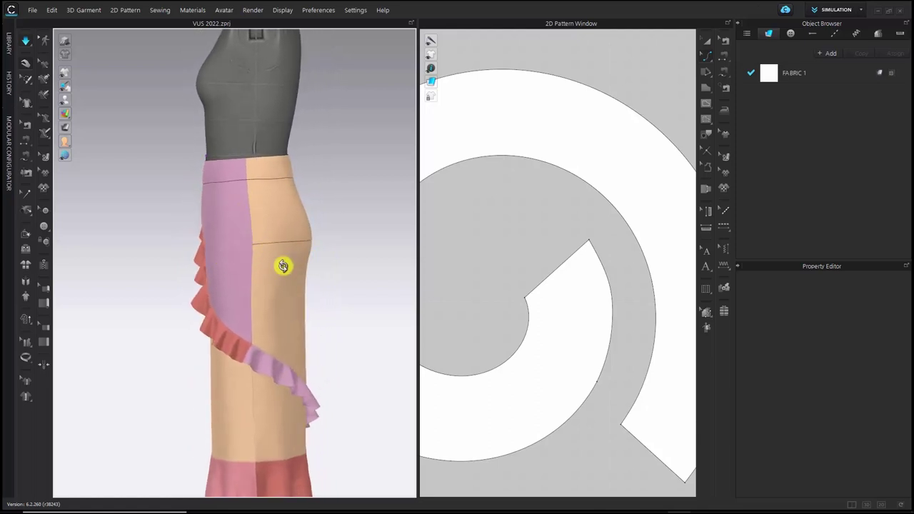
{"action": "right_click_drag", "start_coordinate": [283, 266], "coordinate": [198, 264]}
{"action": "right_click_drag", "start_coordinate": [268, 255], "coordinate": [235, 202]}
{"action": "left_click", "coordinate": [253, 250]}
{"action": "scroll", "coordinate": [255, 251], "scroll_direction": "up", "scroll_amount": 3}
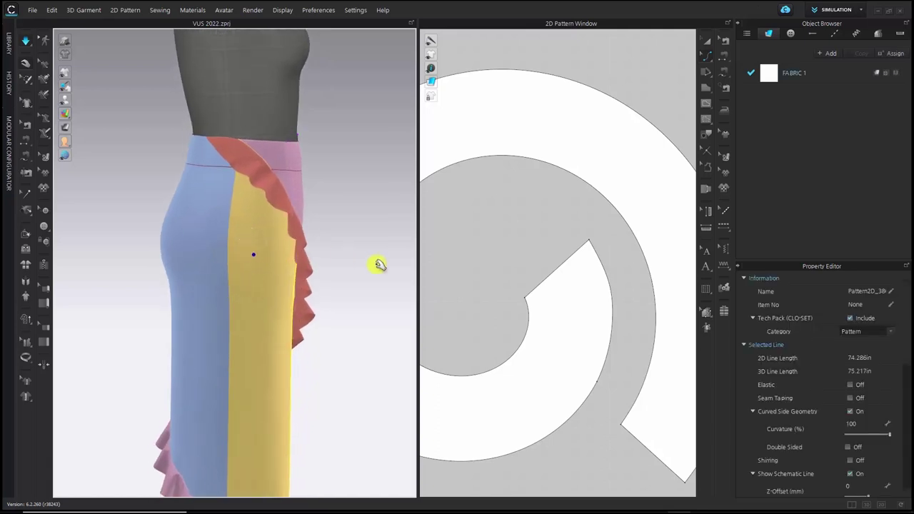
{"action": "scroll", "coordinate": [379, 265], "scroll_direction": "down", "scroll_amount": 3}
{"action": "left_click", "coordinate": [473, 262]}
{"action": "right_click_drag", "start_coordinate": [348, 301], "coordinate": [278, 286]}
{"action": "scroll", "coordinate": [496, 279], "scroll_direction": "down", "scroll_amount": 5}
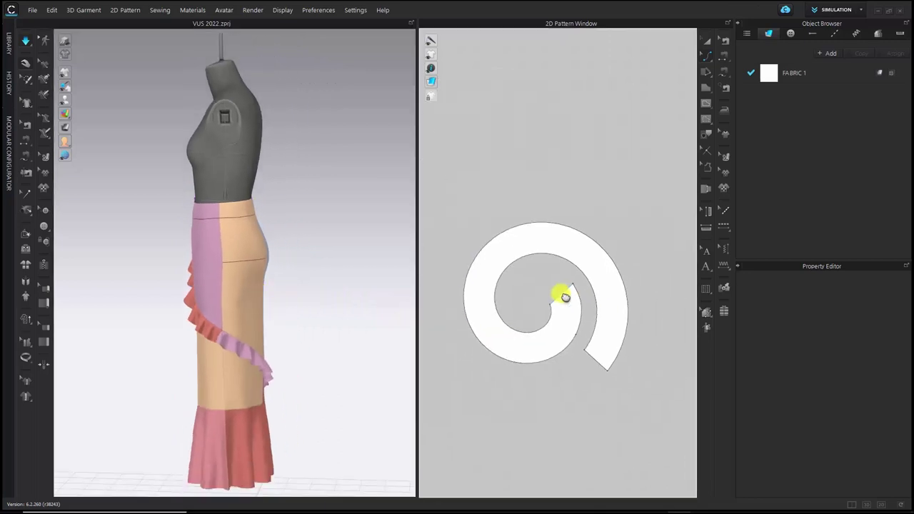
Step: Move the hip point on the left-hand back panel's centre-back edge 0.25 in outward along the X-axis
{"action": "scroll", "coordinate": [678, 302], "scroll_direction": "down", "scroll_amount": 3}
{"action": "scroll", "coordinate": [568, 295], "scroll_direction": "down", "scroll_amount": 2}
{"action": "scroll", "coordinate": [553, 298], "scroll_direction": "up", "scroll_amount": 5}
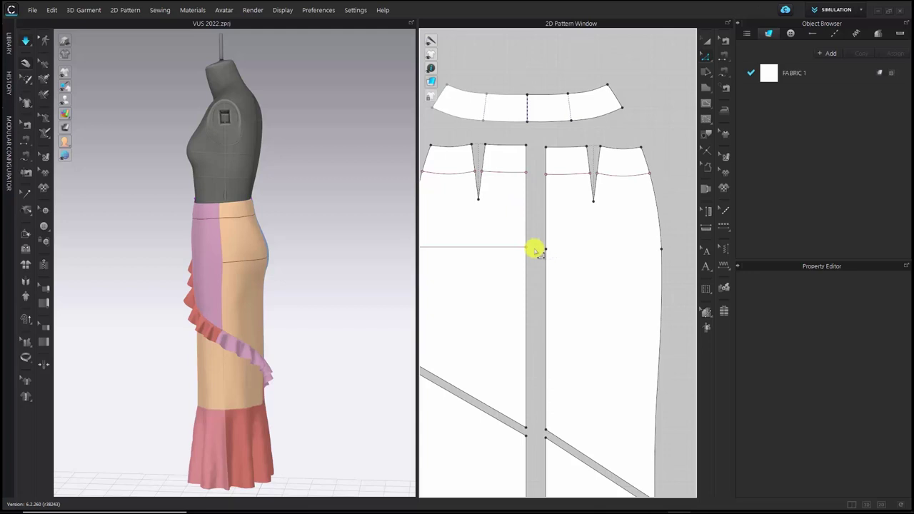
{"action": "scroll", "coordinate": [536, 250], "scroll_direction": "up", "scroll_amount": 3}
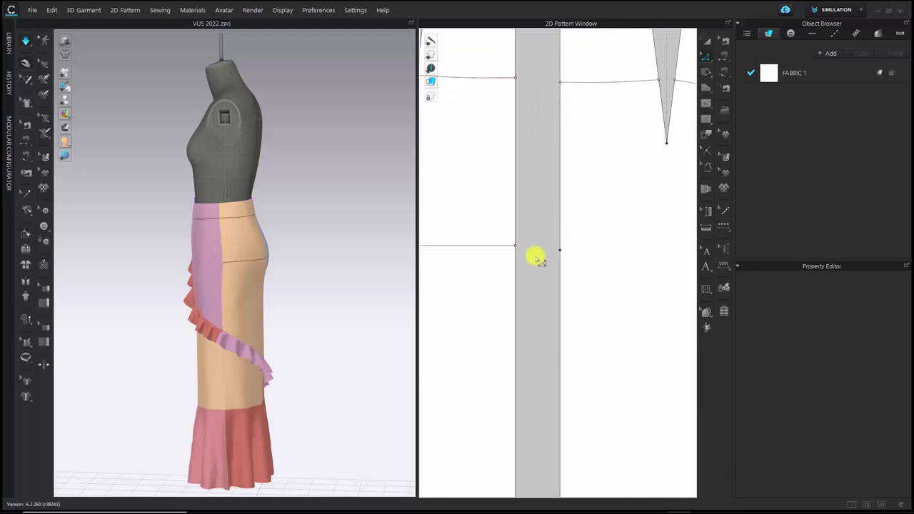
{"action": "left_click", "coordinate": [511, 238]}
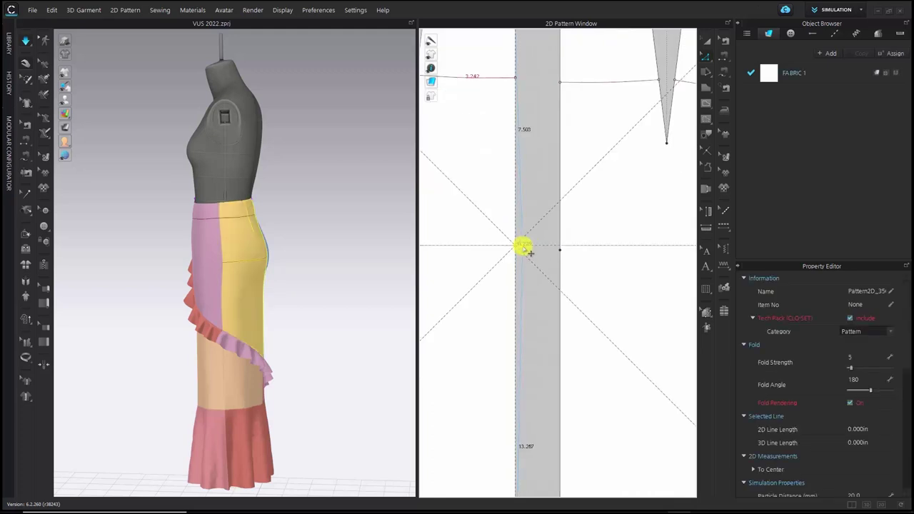
{"action": "right_click", "coordinate": [524, 246]}
{"action": "left_click_drag", "start_coordinate": [490, 149], "coordinate": [379, 150]}
{"action": "type", "text": "0.25"}
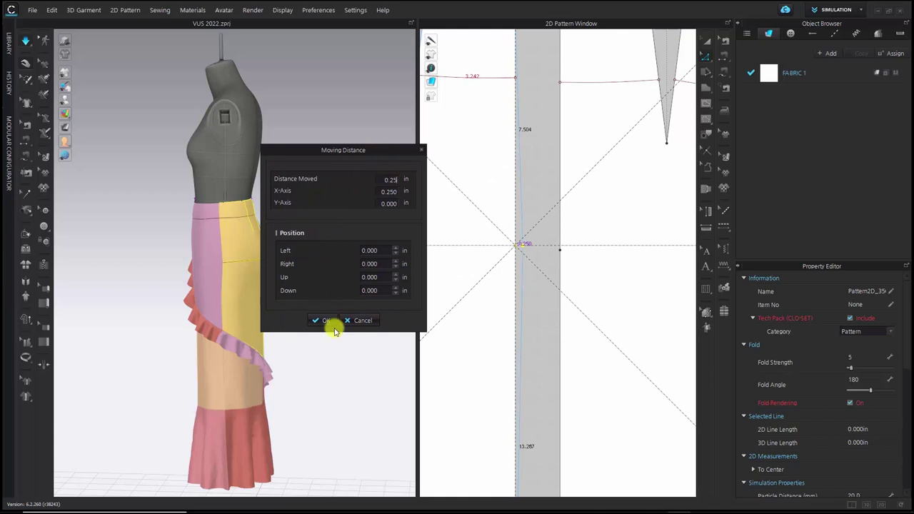
{"action": "left_click", "coordinate": [329, 323]}
Step: Move the hip point on the right-hand back panel's centre-back edge 0.25 in outward to match the other panel
{"action": "left_click", "coordinate": [492, 319]}
{"action": "left_click_drag", "start_coordinate": [560, 250], "coordinate": [547, 251]}
{"action": "right_click", "coordinate": [547, 251]}
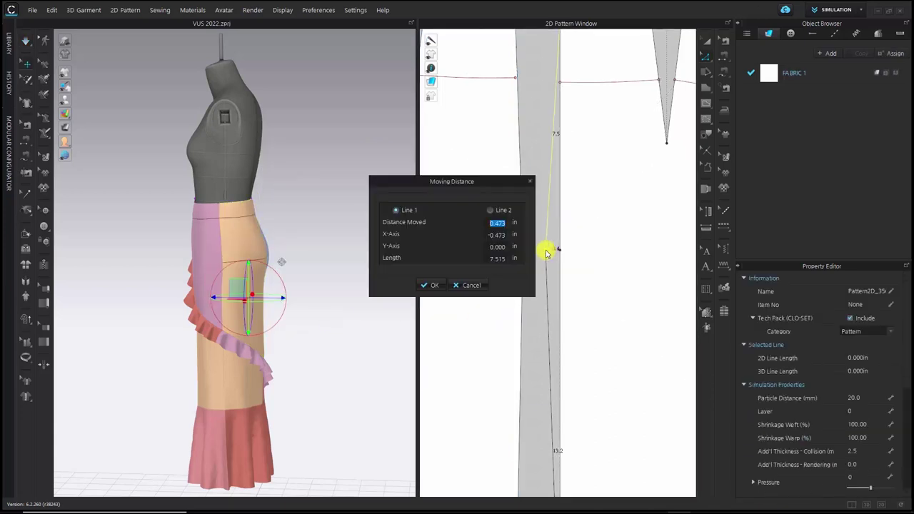
{"action": "type", "text": "0.25"}
{"action": "key", "text": "Return"}
Step: Split the centre-back edge between waist and hip uniformly into 2 segments on both back panels
{"action": "scroll", "coordinate": [546, 252], "scroll_direction": "down", "scroll_amount": 3}
{"action": "scroll", "coordinate": [531, 201], "scroll_direction": "up", "scroll_amount": 4}
{"action": "key", "text": "x"}
{"action": "right_click", "coordinate": [501, 206]}
{"action": "left_click", "coordinate": [419, 270]}
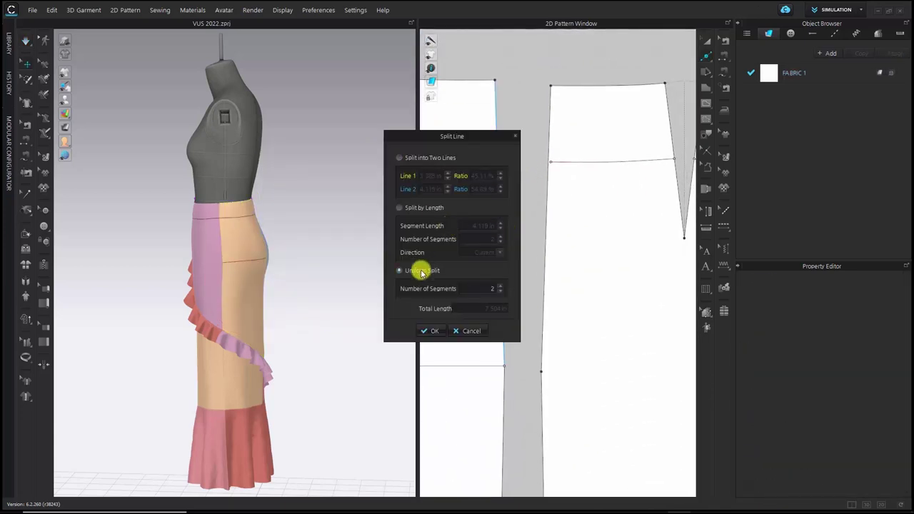
{"action": "left_click", "coordinate": [430, 331]}
{"action": "right_click", "coordinate": [549, 223]}
{"action": "left_click", "coordinate": [443, 328]}
Step: Curve the centre-back edge segments between waist and hip on the left-hand back panel
{"action": "left_click", "coordinate": [498, 143]}
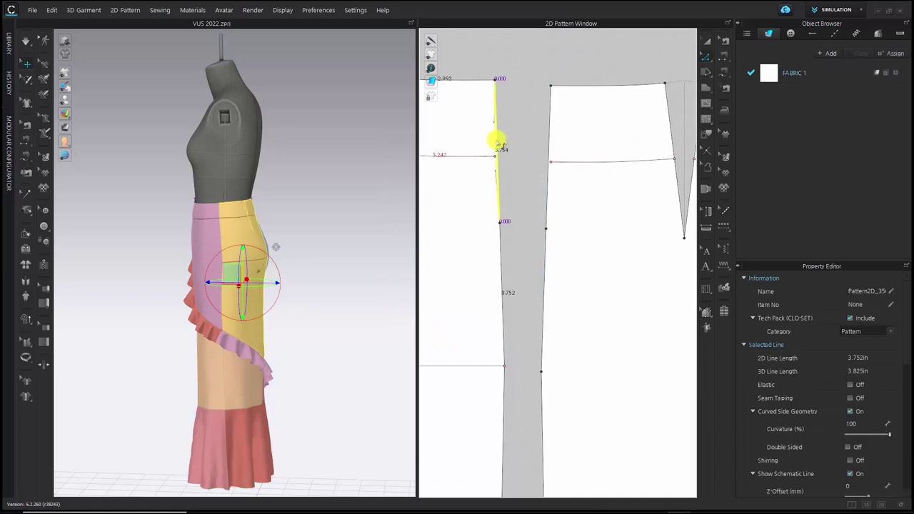
{"action": "left_click", "coordinate": [520, 252]}
{"action": "scroll", "coordinate": [522, 251], "scroll_direction": "down", "scroll_amount": 2}
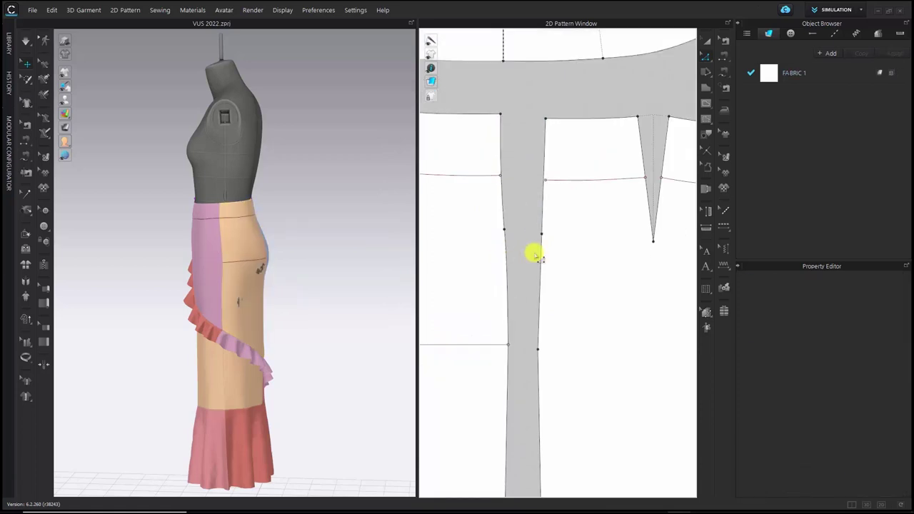
Step: Curve the centre-back edge segments between waist and hip on the right-hand back panel
{"action": "scroll", "coordinate": [548, 208], "scroll_direction": "up", "scroll_amount": 3}
{"action": "left_click", "coordinate": [543, 147]}
{"action": "left_click", "coordinate": [528, 250]}
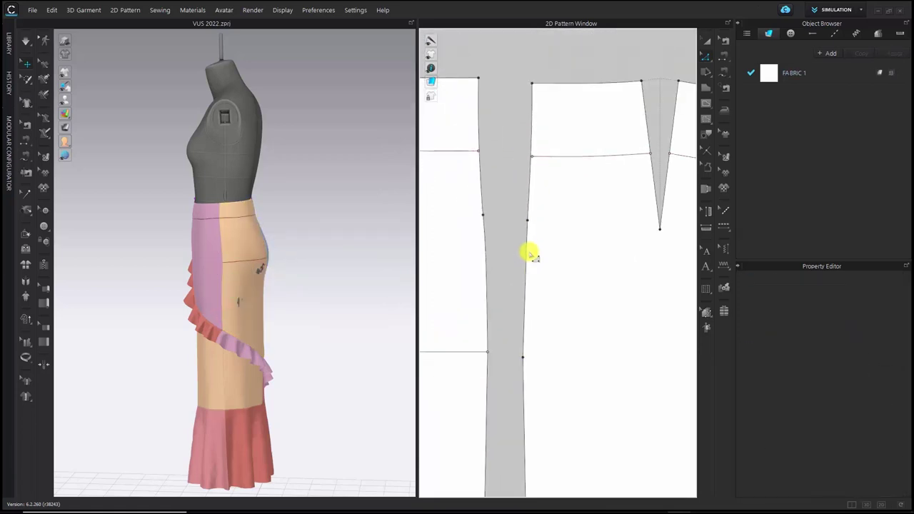
{"action": "left_click", "coordinate": [515, 245]}
{"action": "scroll", "coordinate": [515, 244], "scroll_direction": "down", "scroll_amount": 2}
{"action": "scroll", "coordinate": [517, 244], "scroll_direction": "up", "scroll_amount": 4}
{"action": "left_click", "coordinate": [525, 260]}
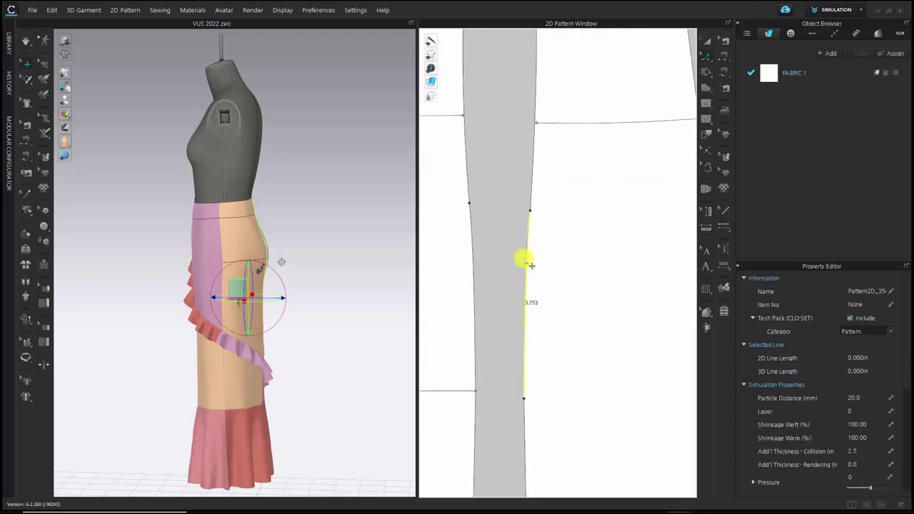
{"action": "left_click", "coordinate": [516, 228]}
{"action": "scroll", "coordinate": [517, 223], "scroll_direction": "down", "scroll_amount": 3}
{"action": "scroll", "coordinate": [528, 250], "scroll_direction": "down", "scroll_amount": 4}
{"action": "scroll", "coordinate": [532, 273], "scroll_direction": "down", "scroll_amount": 2}
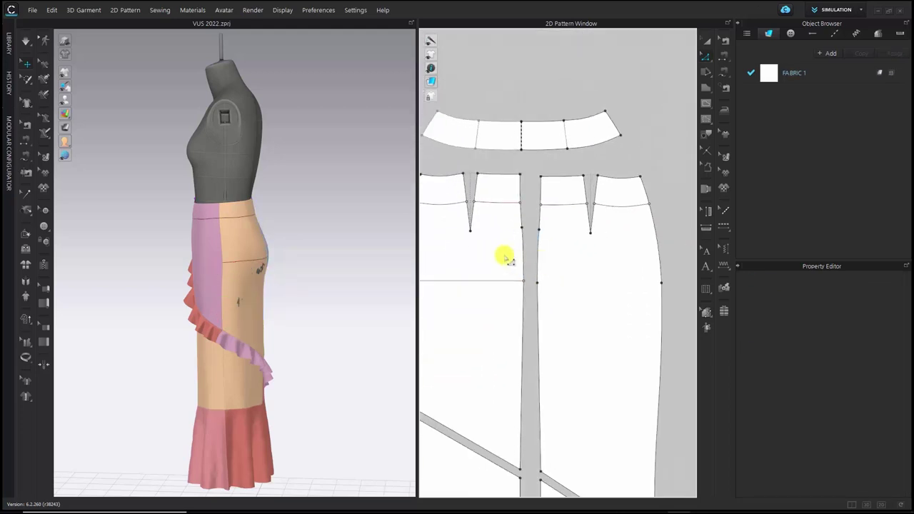
Step: Enlarge the 3D view, simulate the revised skirt and pull the back panel at the hip to settle it
{"action": "left_click_drag", "start_coordinate": [418, 247], "coordinate": [469, 251]}
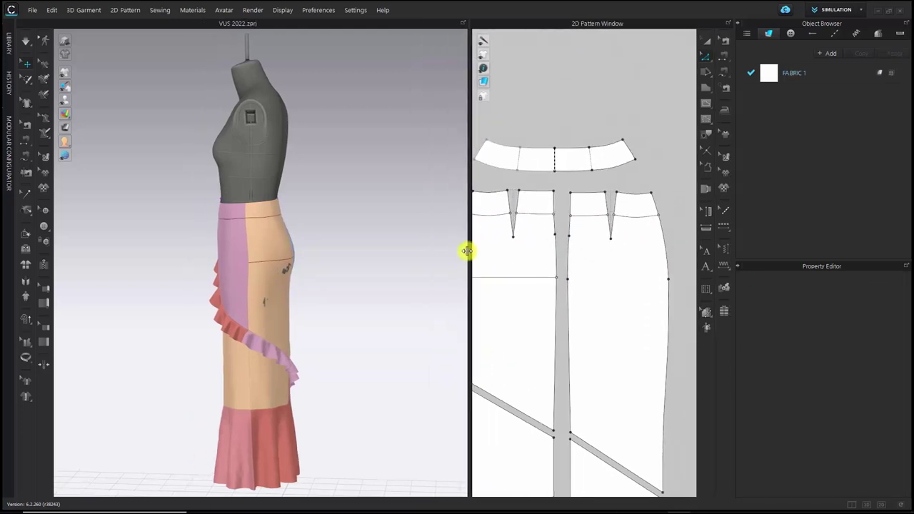
{"action": "right_click_drag", "start_coordinate": [470, 251], "coordinate": [303, 262]}
{"action": "scroll", "coordinate": [267, 251], "scroll_direction": "up", "scroll_amount": 3}
{"action": "scroll", "coordinate": [303, 262], "scroll_direction": "up", "scroll_amount": 4}
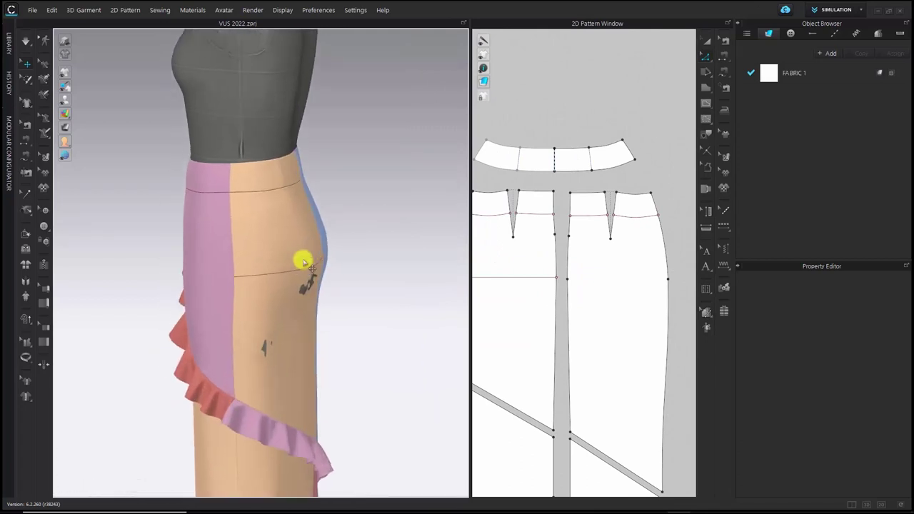
{"action": "left_click", "coordinate": [26, 41]}
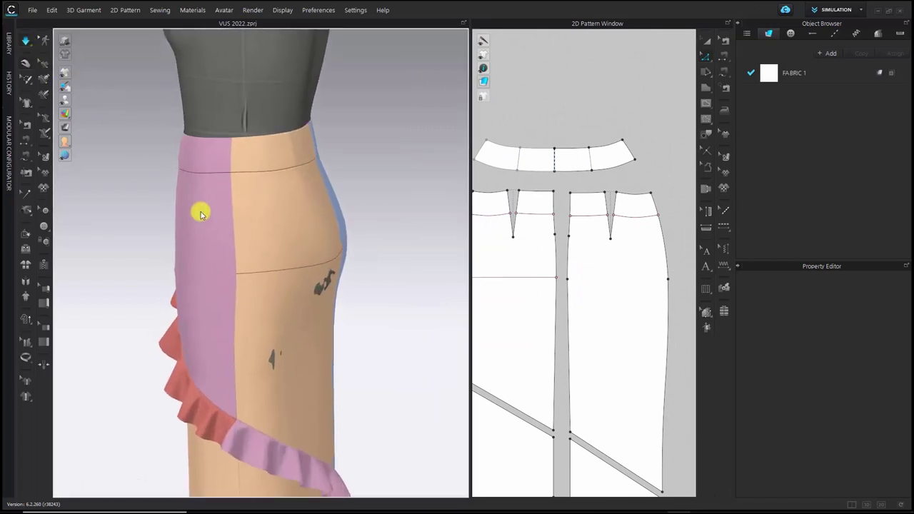
{"action": "right_click_drag", "start_coordinate": [279, 246], "coordinate": [319, 236]}
{"action": "left_click_drag", "start_coordinate": [319, 235], "coordinate": [267, 239]}
Step: Pull the front and right-hand back panels at hip level during simulation to relax the fabric around the body
{"action": "right_click_drag", "start_coordinate": [267, 239], "coordinate": [287, 243]}
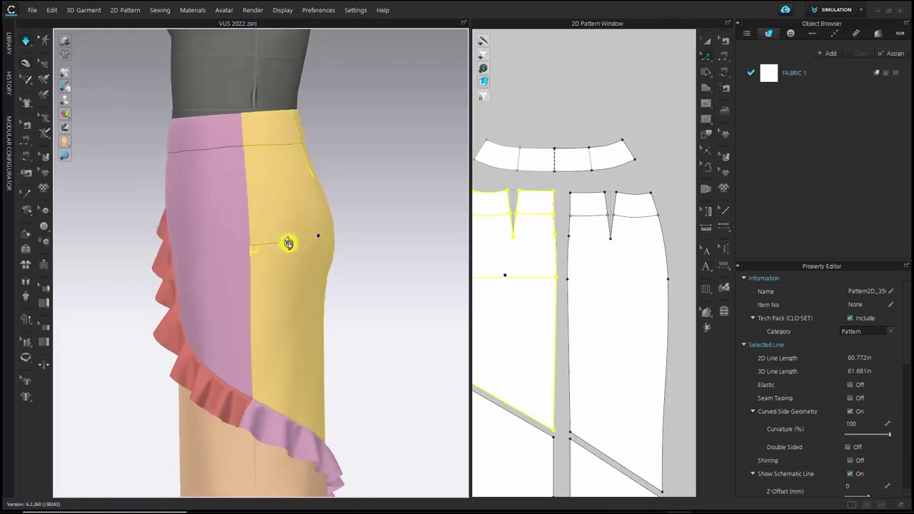
{"action": "left_click_drag", "start_coordinate": [223, 251], "coordinate": [194, 251]}
{"action": "left_click", "coordinate": [210, 216]}
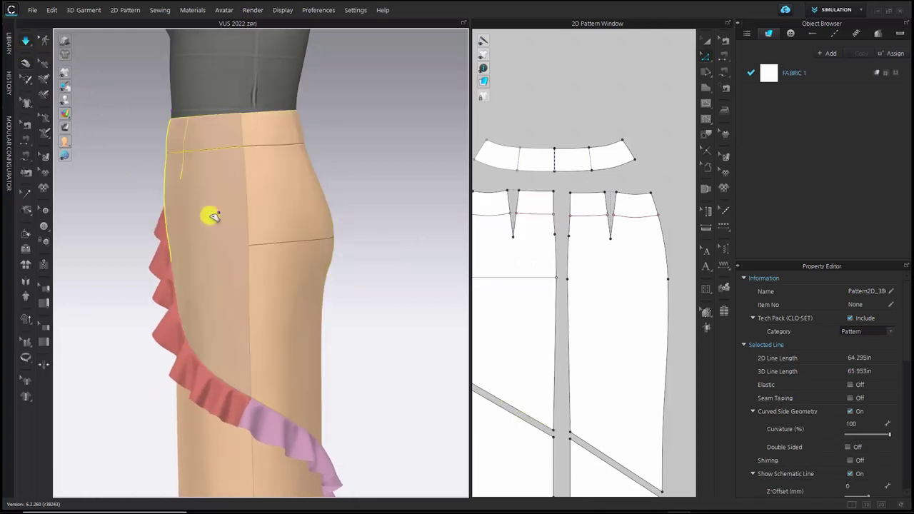
{"action": "right_click_drag", "start_coordinate": [375, 271], "coordinate": [200, 252]}
{"action": "left_click", "coordinate": [233, 259]}
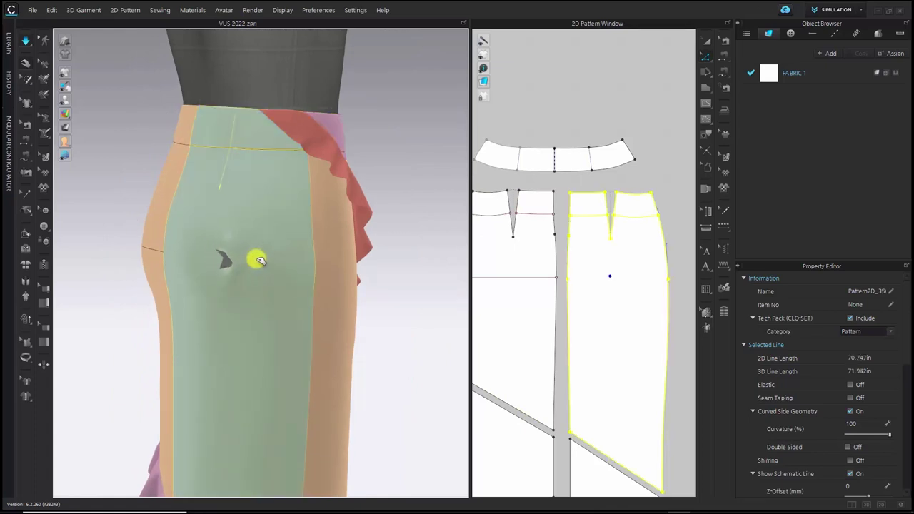
{"action": "right_click_drag", "start_coordinate": [257, 260], "coordinate": [245, 258]}
{"action": "left_click", "coordinate": [331, 265]}
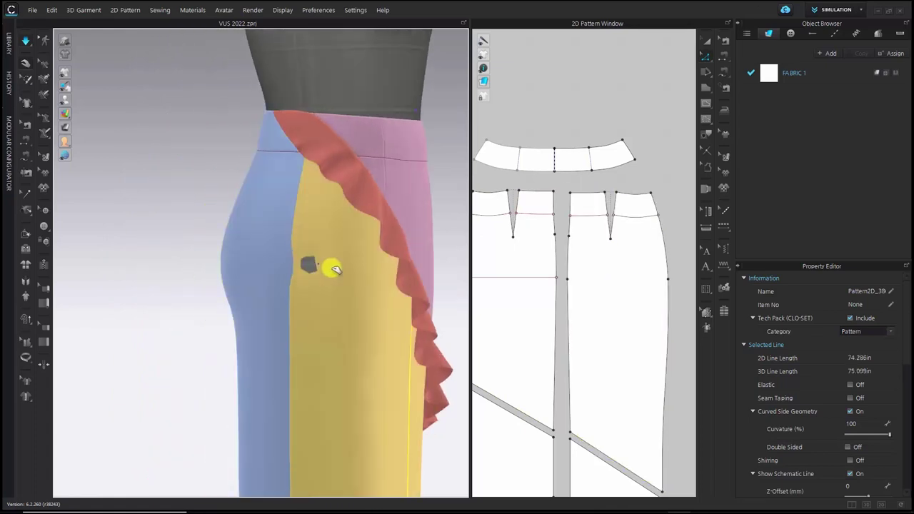
Step: Check the skirt's hip fit from both sides and switch the garment display from coloured panels to the plain fabric surface
{"action": "right_click_drag", "start_coordinate": [330, 266], "coordinate": [354, 286]}
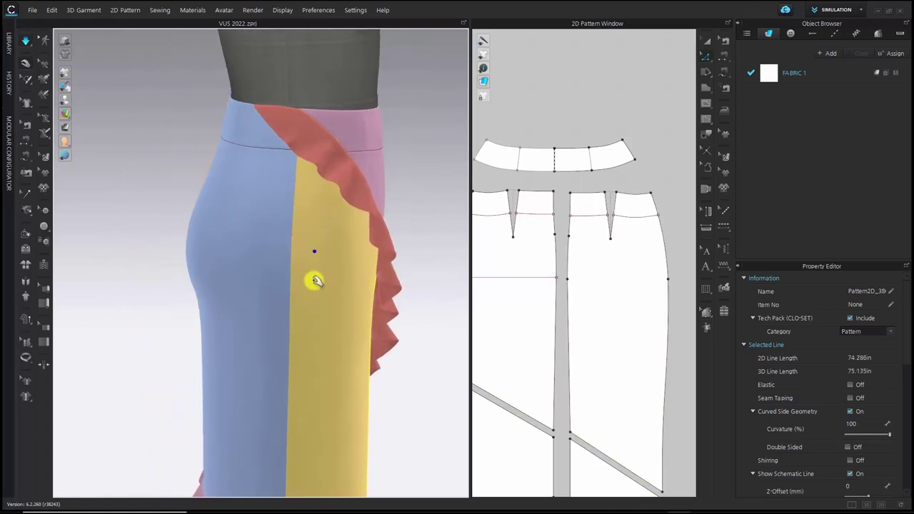
{"action": "right_click_drag", "start_coordinate": [413, 202], "coordinate": [366, 226]}
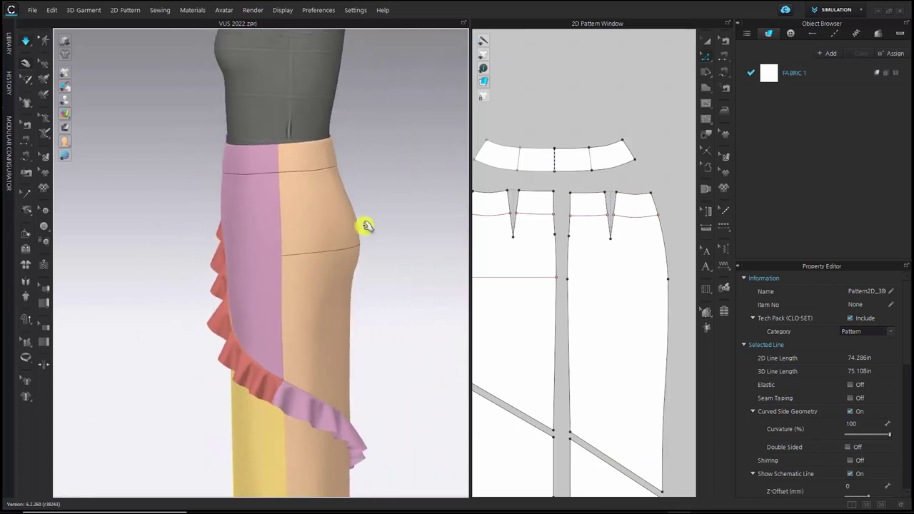
{"action": "right_click_drag", "start_coordinate": [320, 250], "coordinate": [380, 262]}
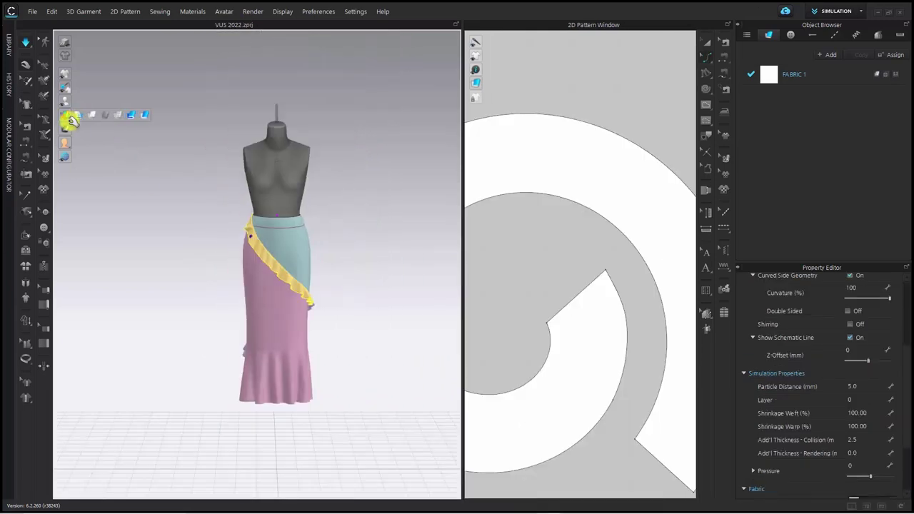
{"action": "left_click", "coordinate": [71, 122]}
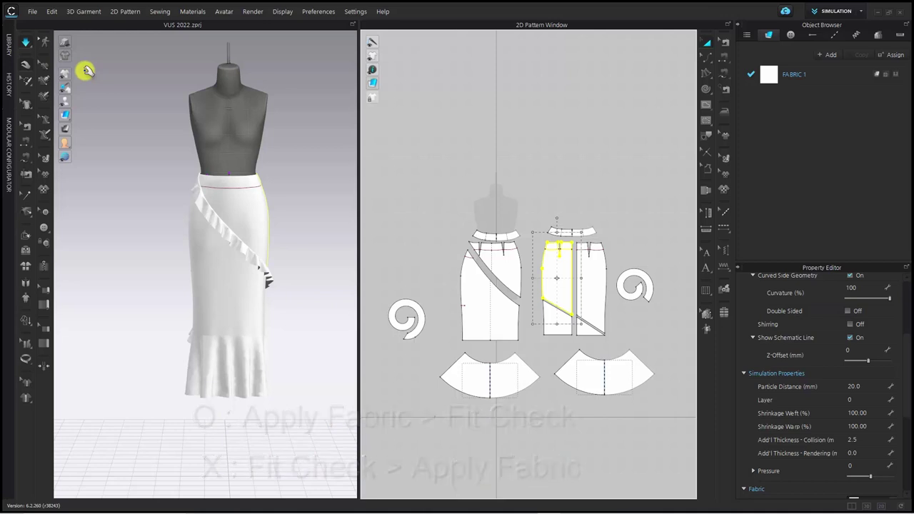
Step: Switch to CLO-SET CONNECT in the browser and open the store's fabric category
{"action": "left_click", "coordinate": [7, 47]}
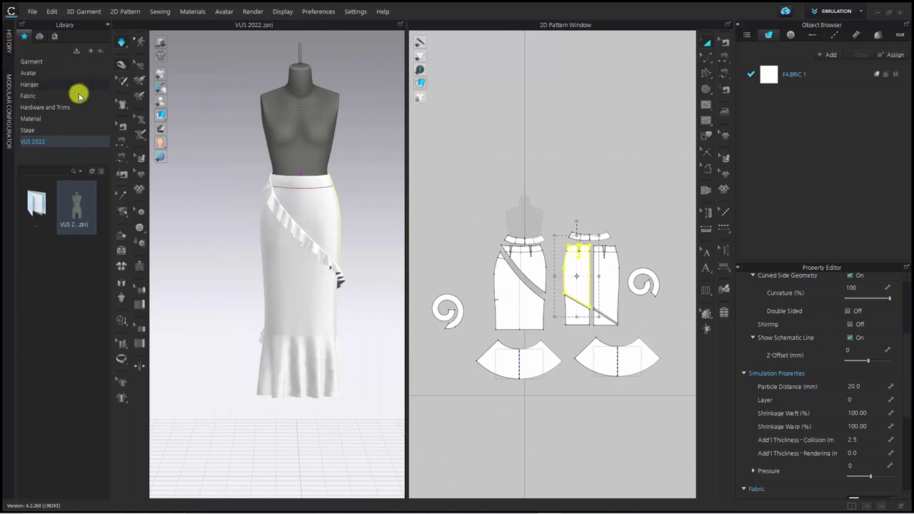
{"action": "left_click", "coordinate": [56, 38]}
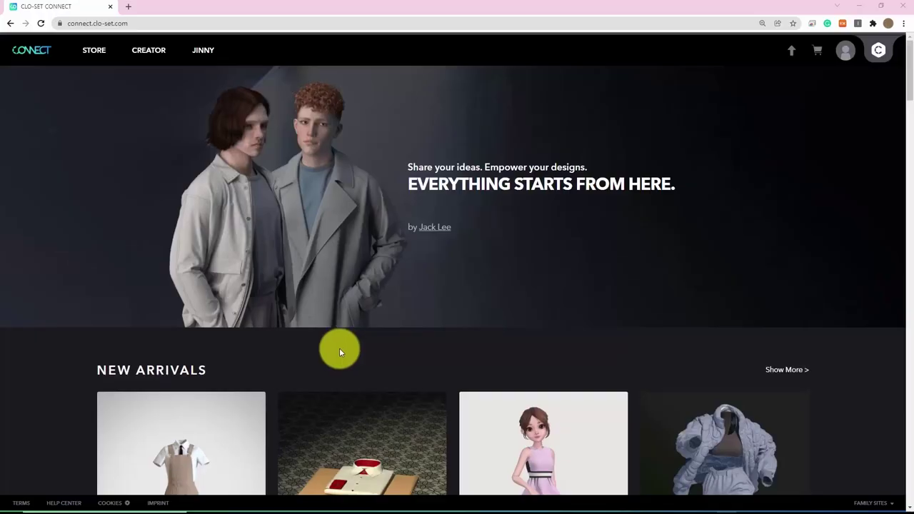
{"action": "mouse_move", "coordinate": [92, 56]}
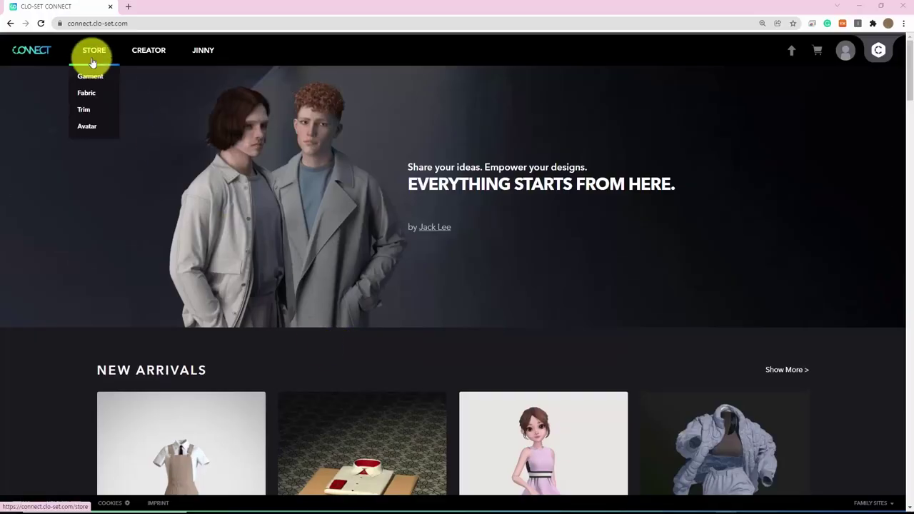
{"action": "left_click", "coordinate": [87, 92]}
Step: Search the fabric store for "single jersey", browse the free results and download the obtained free SwatchOn fabric
{"action": "left_click", "coordinate": [93, 188]}
{"action": "type", "text": "single jersey"}
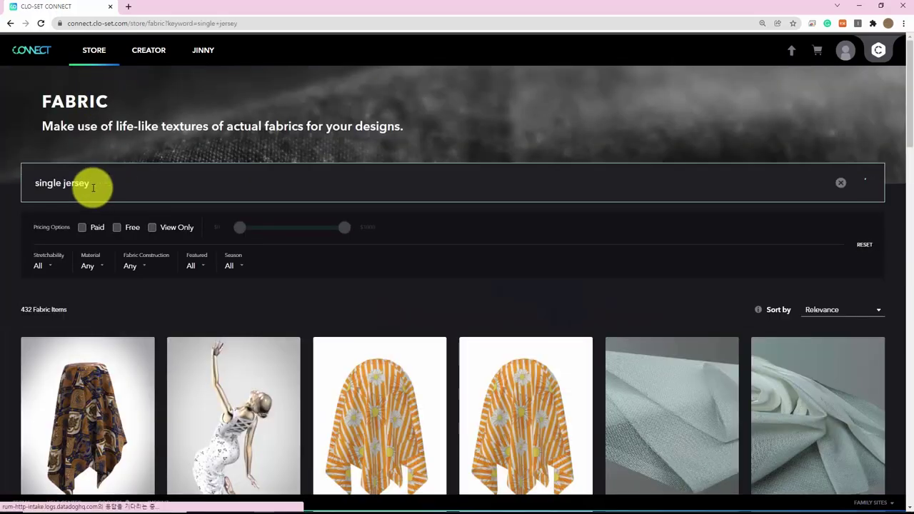
{"action": "key", "text": "Return"}
{"action": "scroll", "coordinate": [604, 308], "scroll_direction": "down", "scroll_amount": 20}
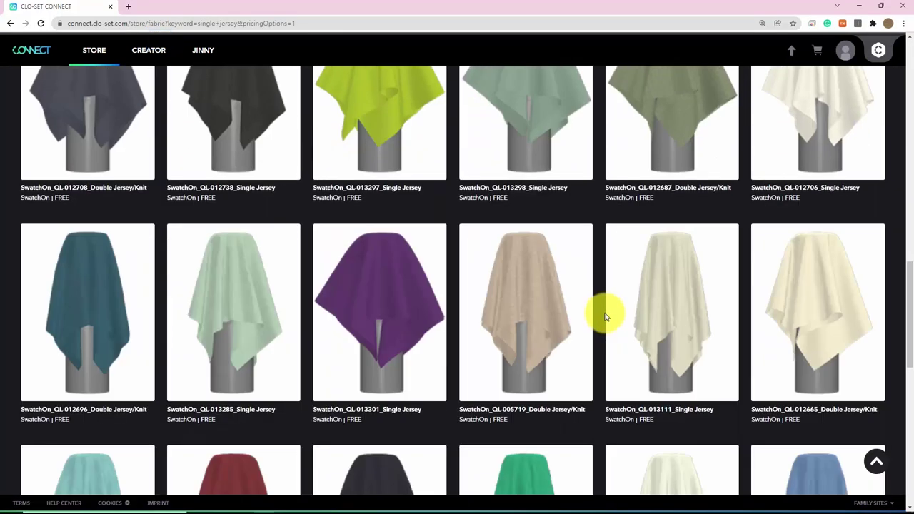
{"action": "scroll", "coordinate": [606, 318], "scroll_direction": "down", "scroll_amount": 2}
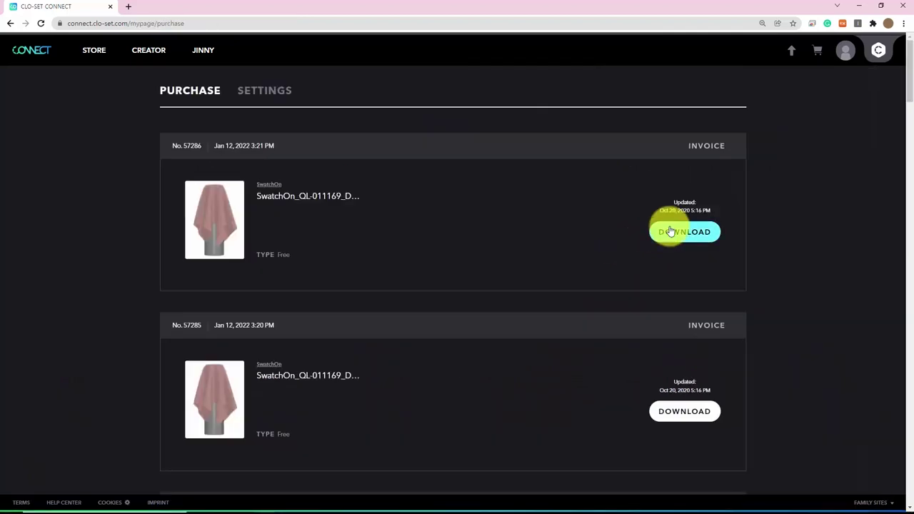
{"action": "left_click", "coordinate": [671, 232]}
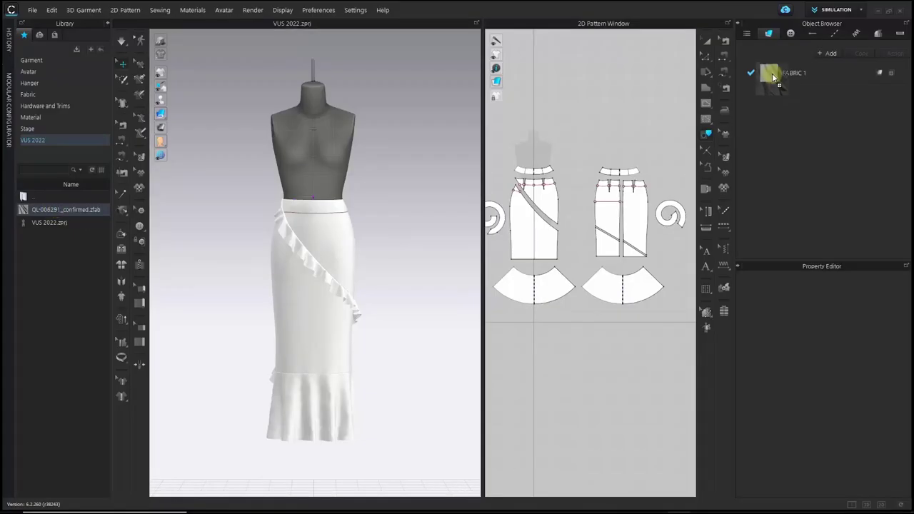
Step: In CLO, replace Fabric 1 with QL-006291_confirmed.zfab and simulate the skirt with high-resolution properties at 5.0 mm particle distance
{"action": "left_click_drag", "start_coordinate": [773, 77], "coordinate": [773, 77]}
{"action": "right_click", "coordinate": [180, 296]}
{"action": "left_click", "coordinate": [237, 330]}
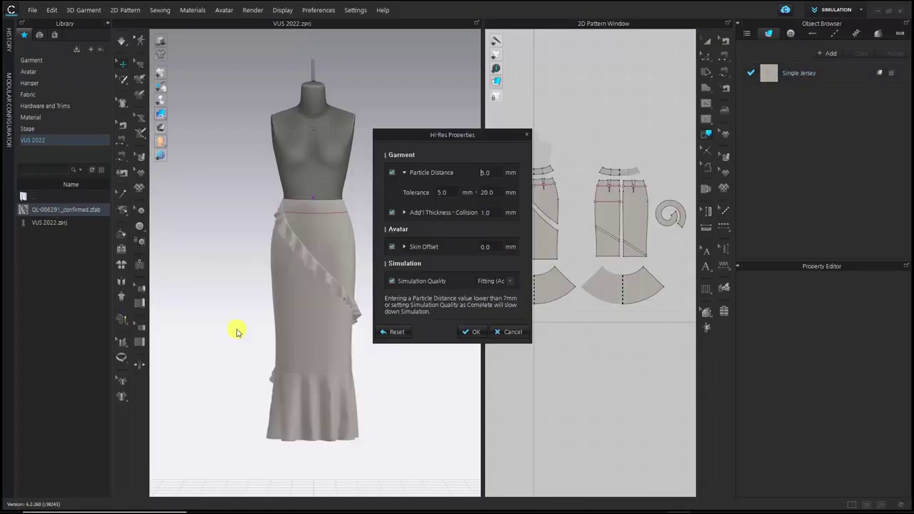
{"action": "left_click", "coordinate": [473, 333]}
{"action": "left_click", "coordinate": [120, 42]}
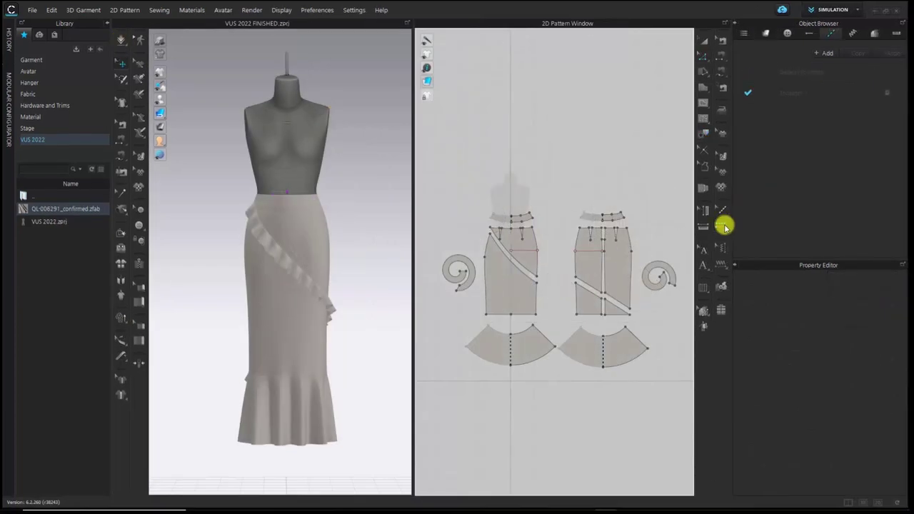
Step: Add the Default Topstitch along the outer edges of both spiral frill patterns
{"action": "left_click", "coordinate": [723, 226]}
{"action": "left_click", "coordinate": [793, 75]}
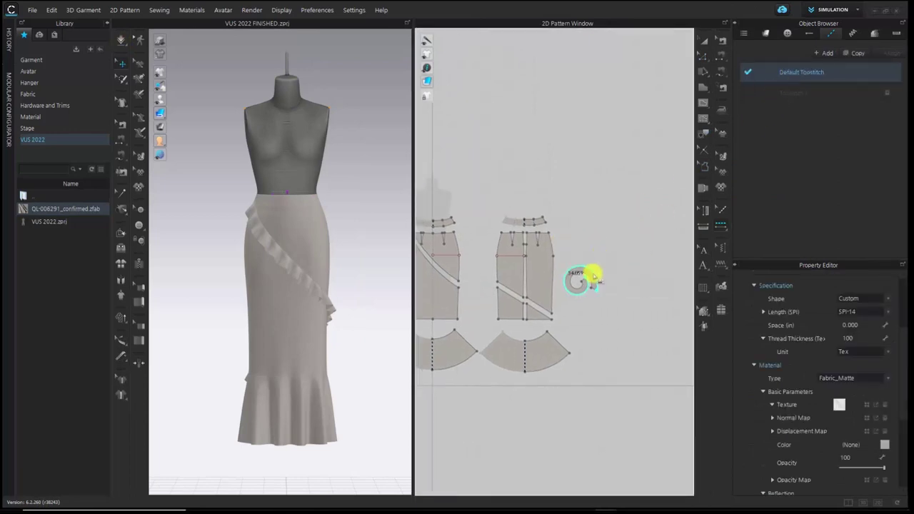
{"action": "left_click", "coordinate": [594, 277]}
{"action": "left_click", "coordinate": [792, 72]}
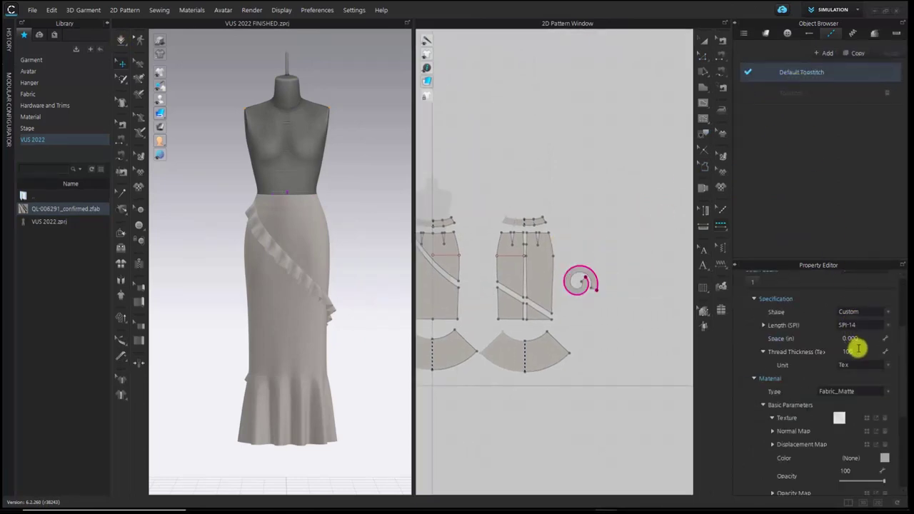
{"action": "scroll", "coordinate": [861, 364], "scroll_direction": "up", "scroll_amount": 1}
{"action": "middle_click_drag", "start_coordinate": [583, 363], "coordinate": [687, 349]}
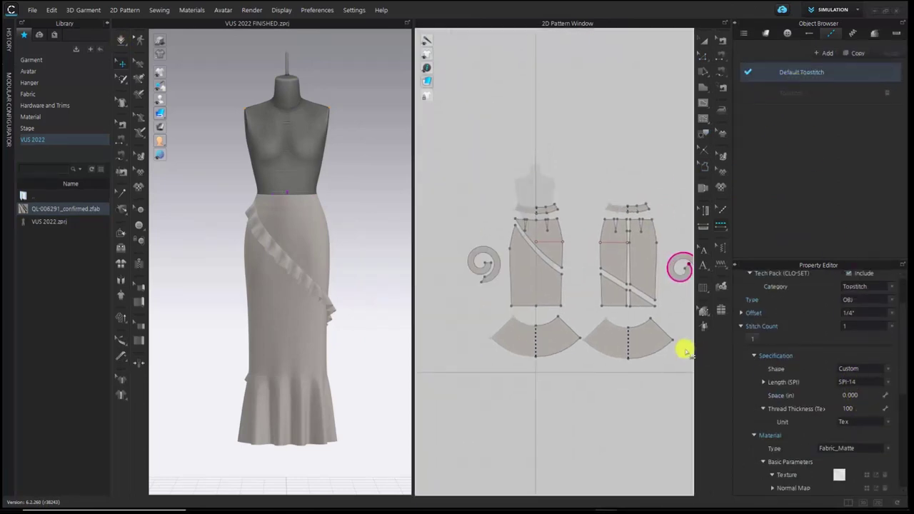
{"action": "left_click", "coordinate": [500, 274]}
Step: Apply Topstitch 1 along the curved bottom edges of both hem ruffle patterns
{"action": "right_click_drag", "start_coordinate": [567, 332], "coordinate": [516, 353]}
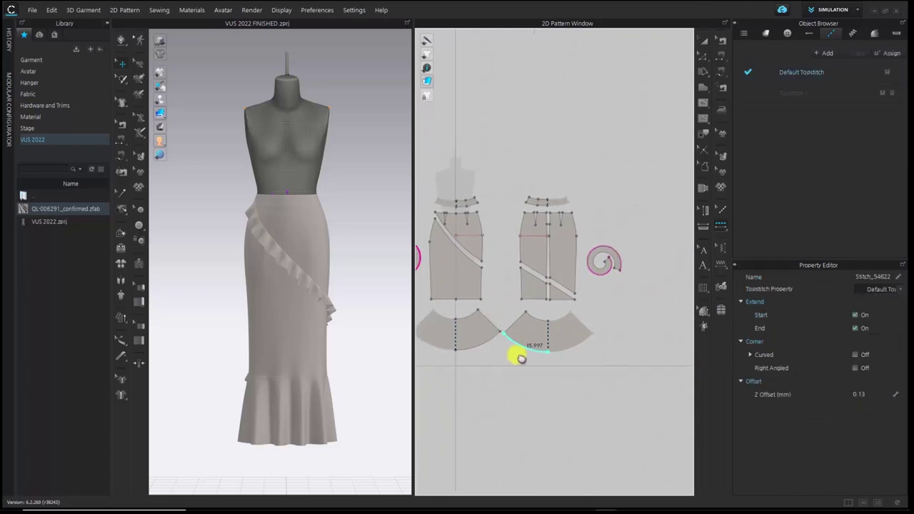
{"action": "left_click", "coordinate": [793, 93]}
{"action": "left_click", "coordinate": [572, 348]}
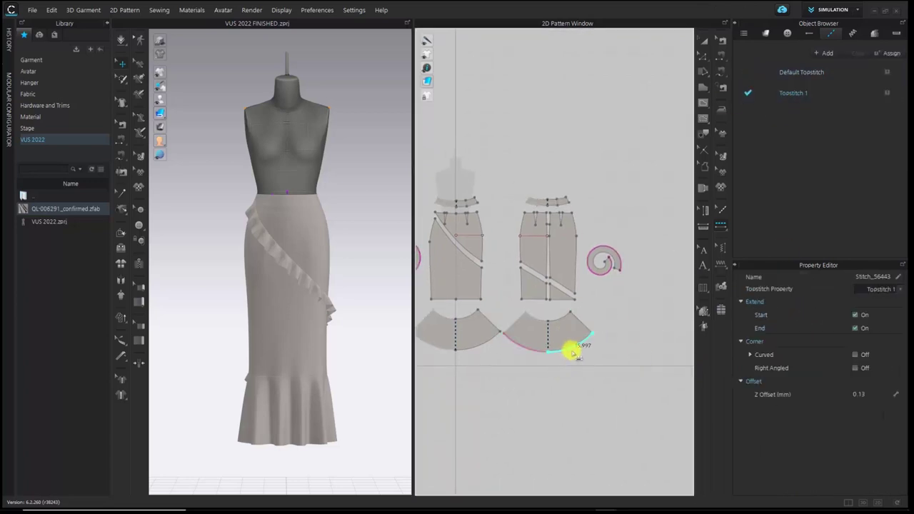
{"action": "left_click", "coordinate": [477, 348]}
{"action": "right_click_drag", "start_coordinate": [505, 378], "coordinate": [580, 378]}
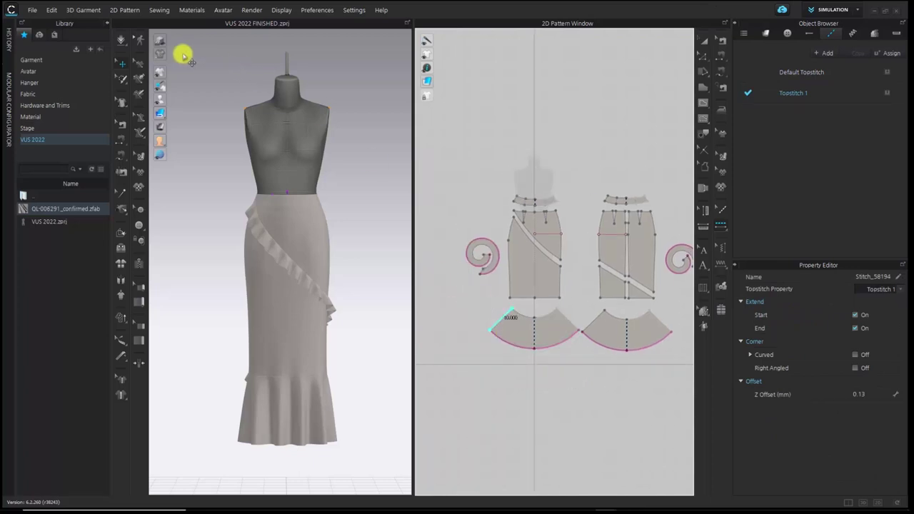
Step: Turn on high-quality rendering, enlarge the 3D view and examine the topstitched skirt from different sides
{"action": "left_click", "coordinate": [159, 40]}
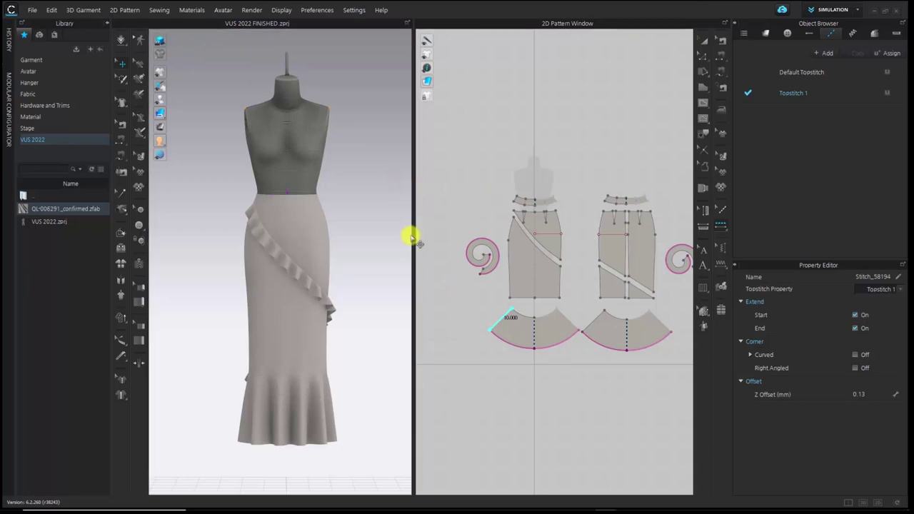
{"action": "left_click_drag", "start_coordinate": [413, 246], "coordinate": [526, 247]}
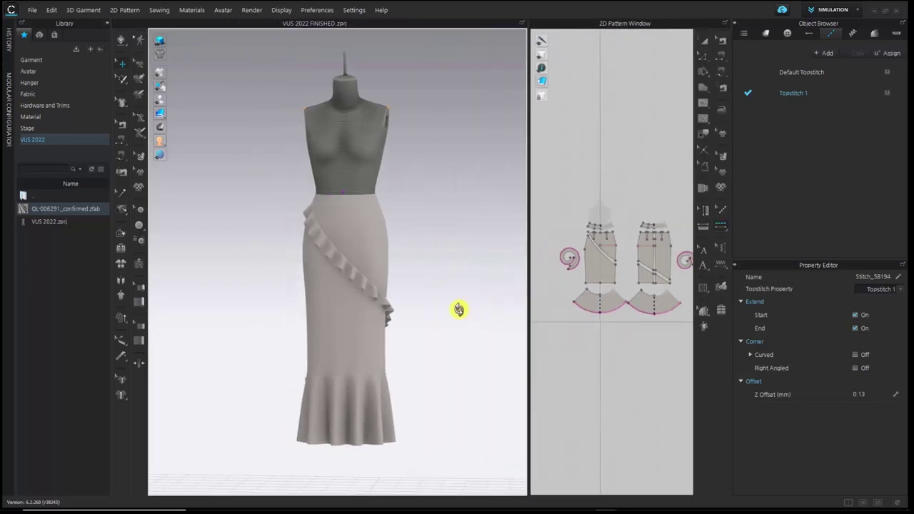
{"action": "right_click_drag", "start_coordinate": [459, 308], "coordinate": [267, 302]}
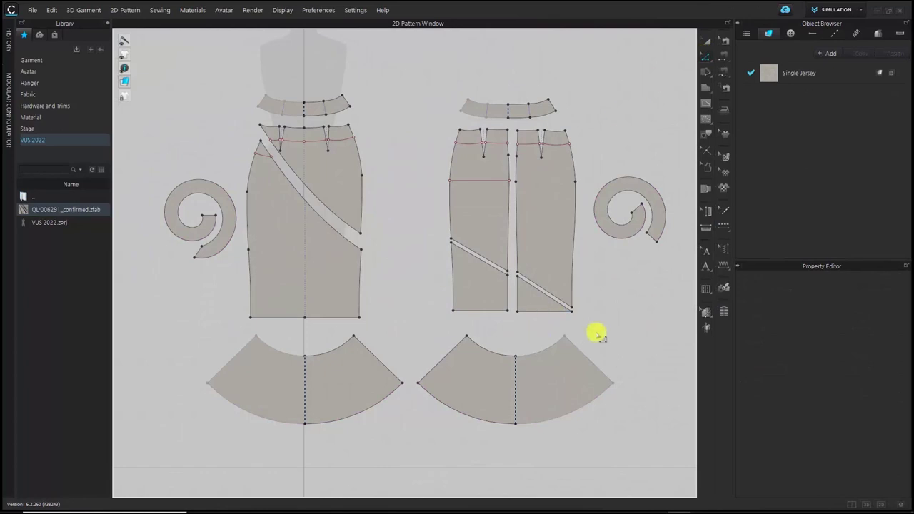
Step: Add a 0.375 in seam allowance to the outlines of all skirt, facing, frill and ruffle patterns
{"action": "left_click", "coordinate": [706, 168]}
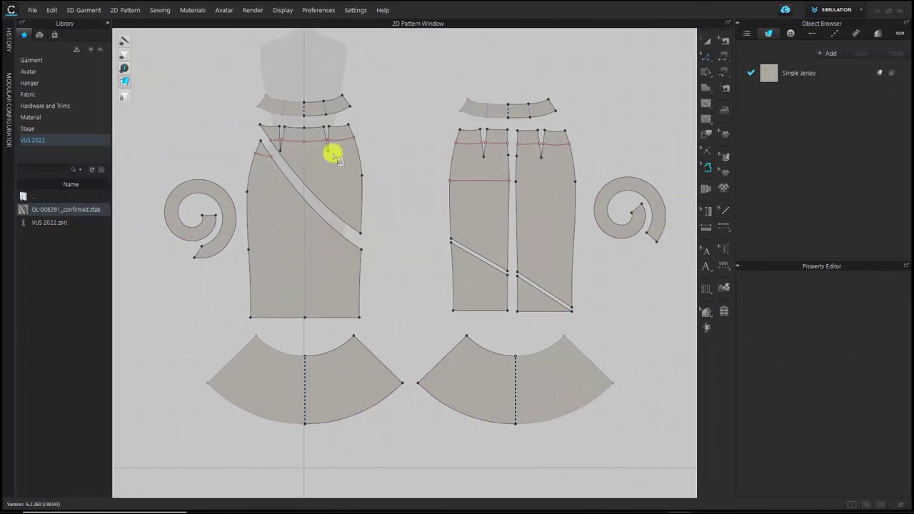
{"action": "left_click_drag", "start_coordinate": [148, 69], "coordinate": [677, 460]}
{"action": "left_click", "coordinate": [885, 292]}
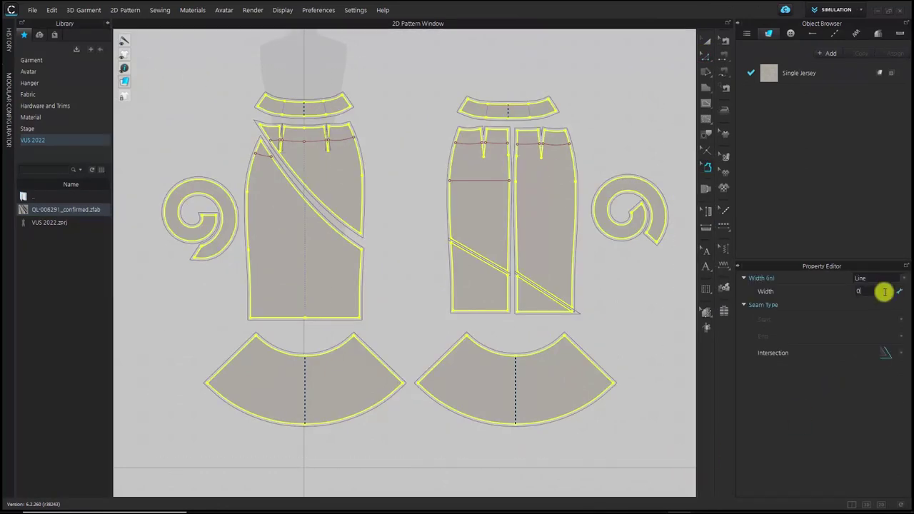
{"action": "left_click", "coordinate": [410, 237]}
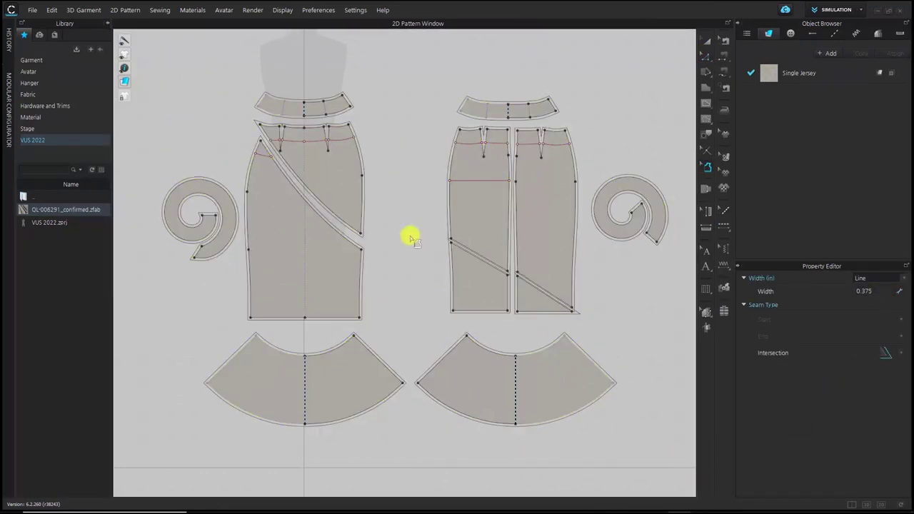
Step: Set the seam allowance on the bottom edges of both hem ruffles to 0.625 in
{"action": "left_click", "coordinate": [375, 409]}
{"action": "left_click", "coordinate": [890, 292]}
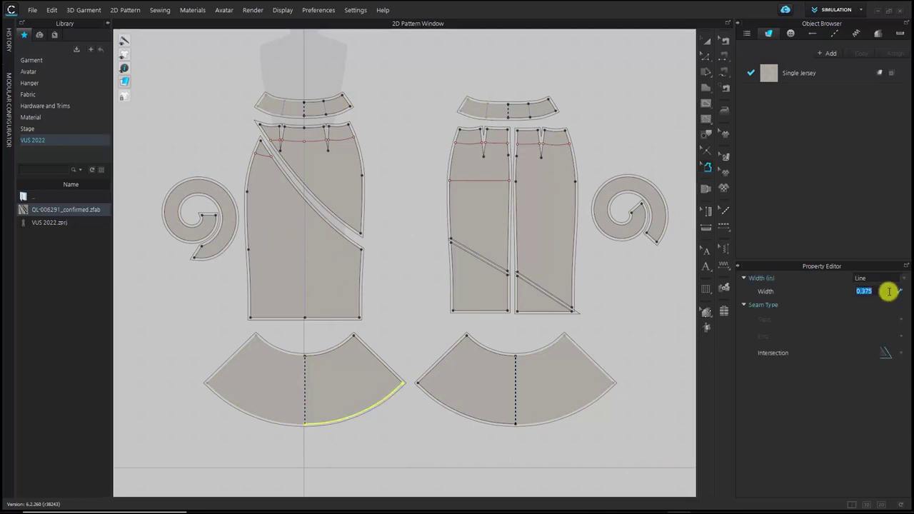
{"action": "left_click", "coordinate": [465, 416]}
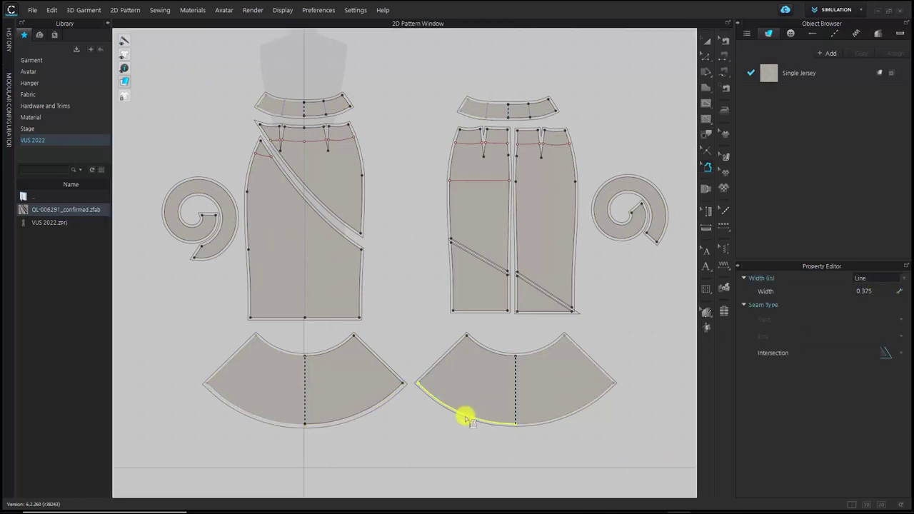
{"action": "left_click", "coordinate": [875, 290]}
{"action": "key", "text": "Return"}
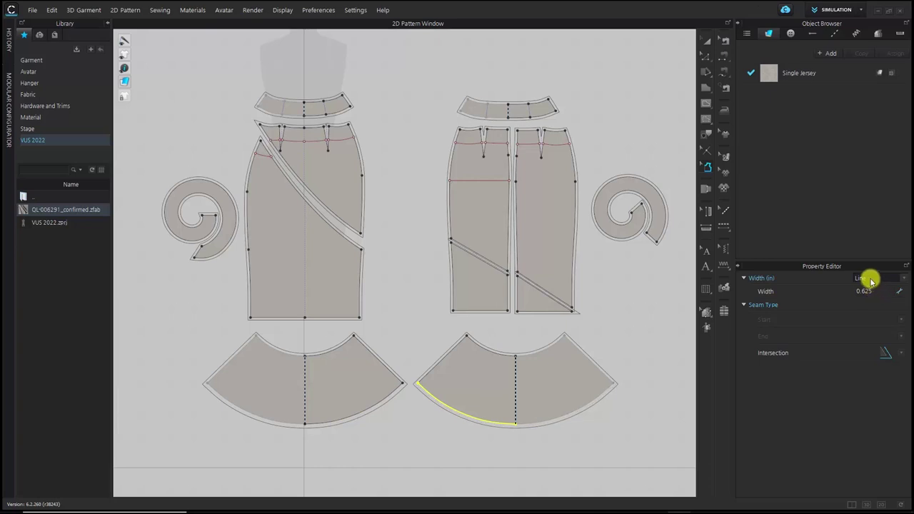
{"action": "left_click", "coordinate": [402, 169]}
Step: Change the seam allowance intersections at the pointed upper corners of the two front skirt panels to a cut-off shape
{"action": "scroll", "coordinate": [275, 114], "scroll_direction": "up", "scroll_amount": 10}
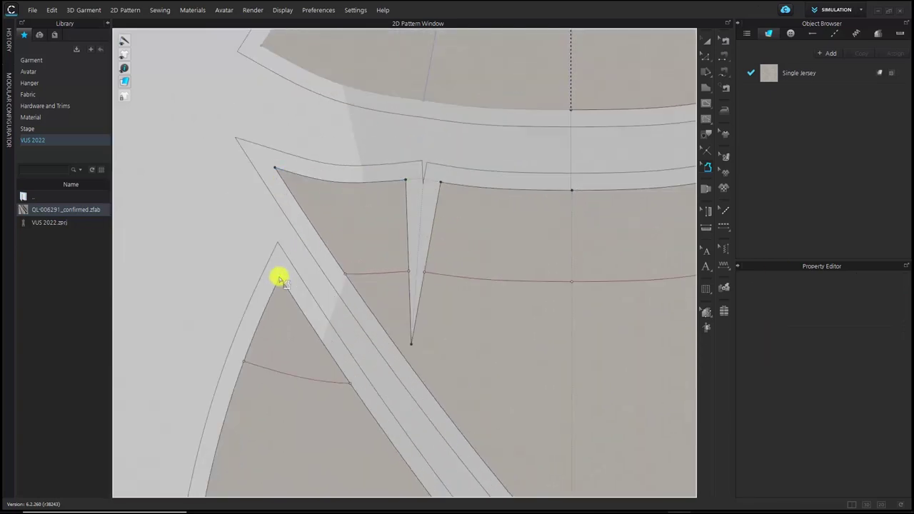
{"action": "left_click", "coordinate": [280, 277]}
{"action": "left_click", "coordinate": [898, 341]}
{"action": "left_click", "coordinate": [823, 358]}
{"action": "left_click", "coordinate": [276, 168]}
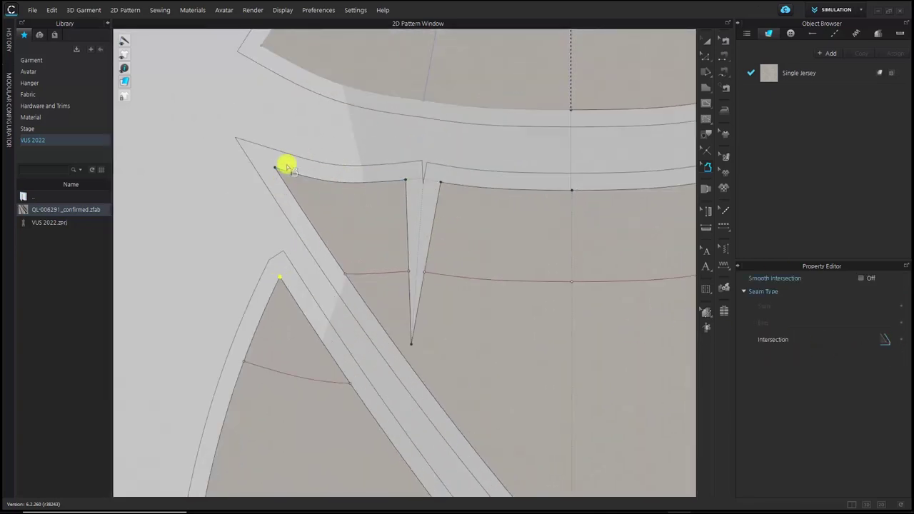
{"action": "left_click", "coordinate": [892, 343]}
{"action": "left_click", "coordinate": [846, 359]}
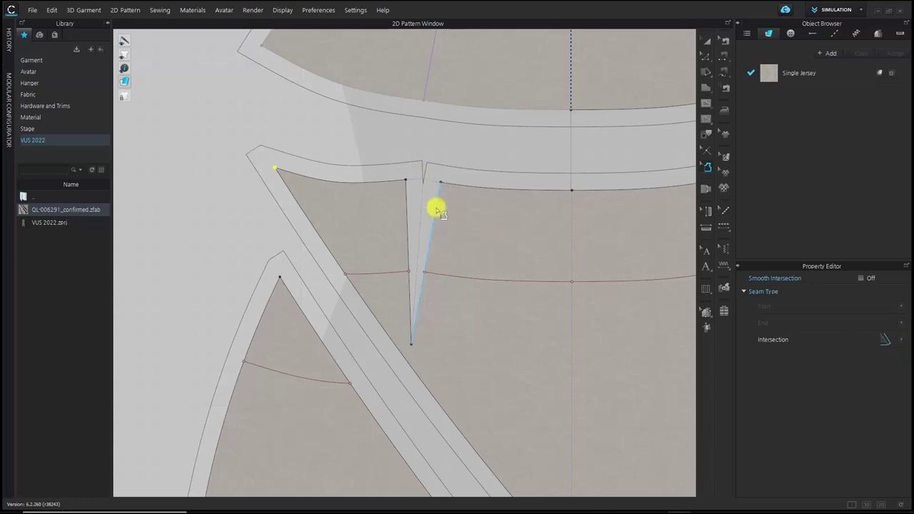
Step: Set the seam allowance intersection at the tip of the front panel's left-hand dart to the folded-dart shape
{"action": "middle_click_drag", "start_coordinate": [493, 296], "coordinate": [391, 292]}
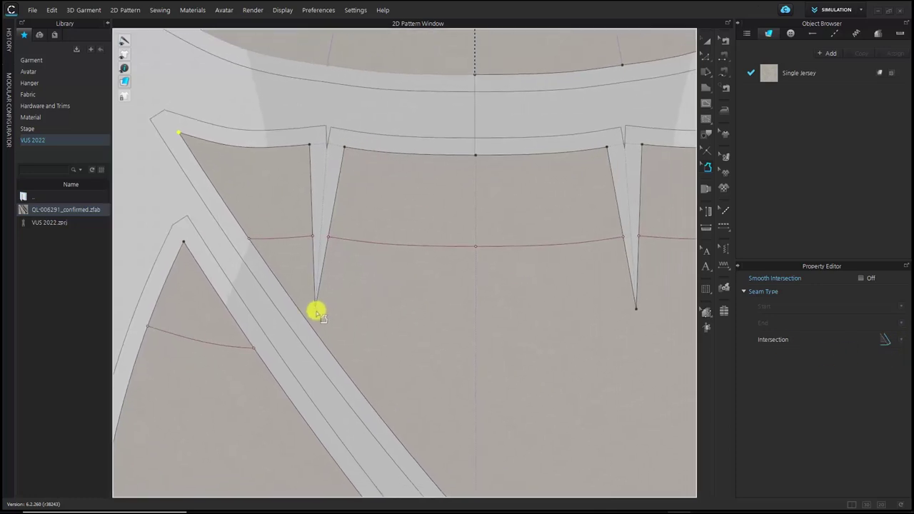
{"action": "left_click", "coordinate": [316, 309]}
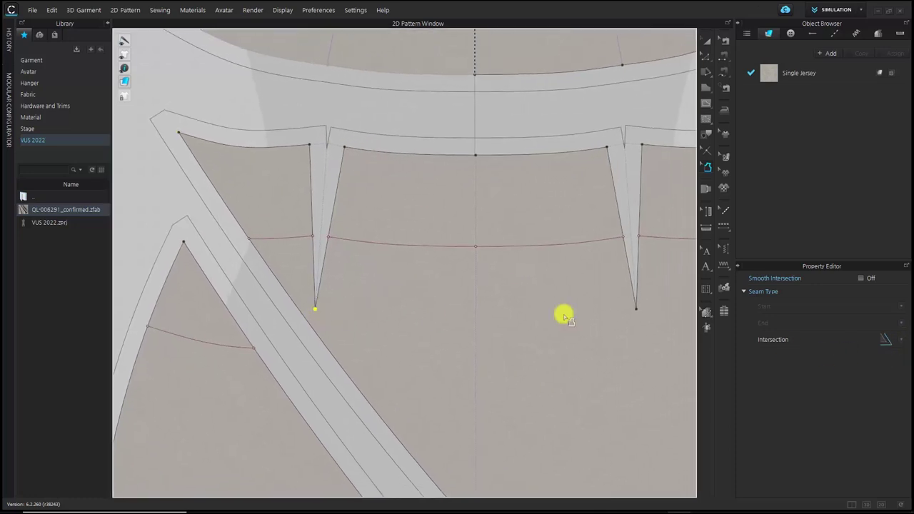
{"action": "left_click", "coordinate": [895, 340]}
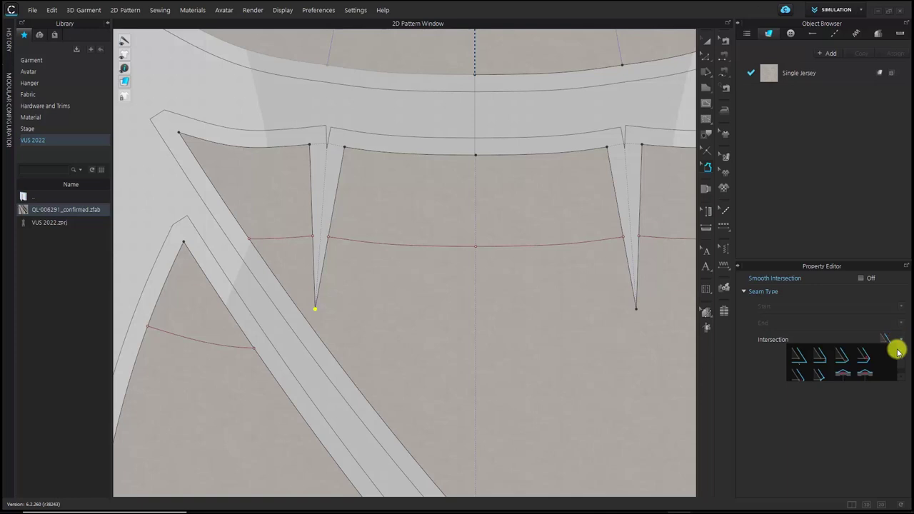
{"action": "left_click", "coordinate": [847, 375]}
{"action": "right_click_drag", "start_coordinate": [600, 327], "coordinate": [486, 323]}
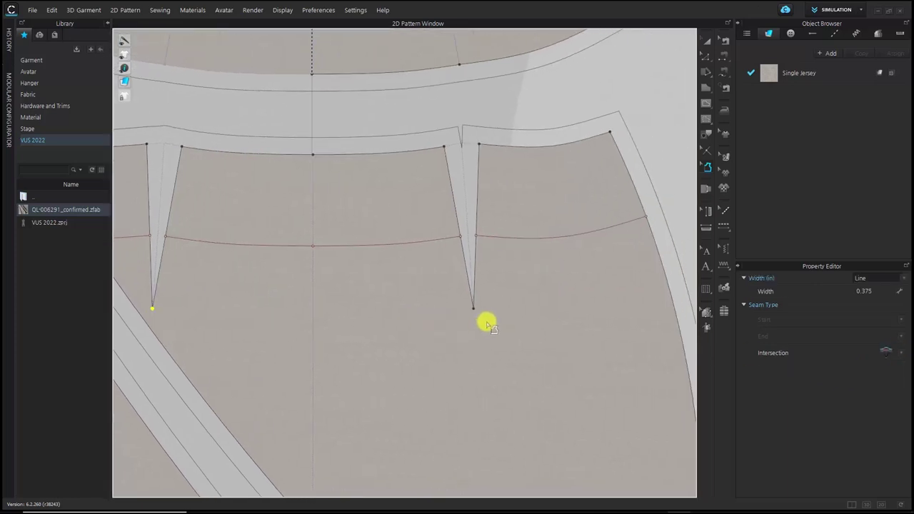
Step: Set the seam allowance intersection at the tip of the front panel's right-hand dart to the folded-dart shape
{"action": "left_click", "coordinate": [473, 308]}
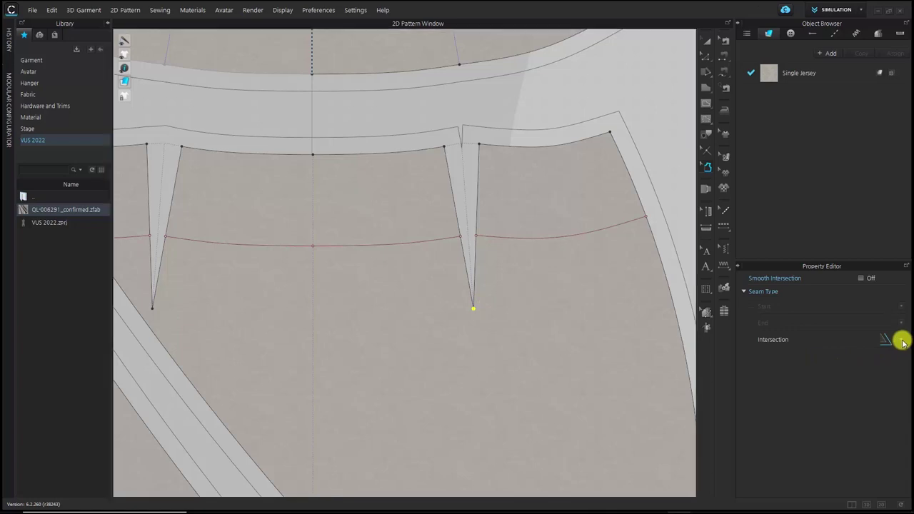
{"action": "scroll", "coordinate": [380, 255], "scroll_direction": "down", "scroll_amount": 5}
{"action": "scroll", "coordinate": [462, 231], "scroll_direction": "up", "scroll_amount": 6}
Step: Switch the upper centre-back seam allowance of the left-hand back panel to point widths and set its end width to 1 in
{"action": "left_click", "coordinate": [403, 208]}
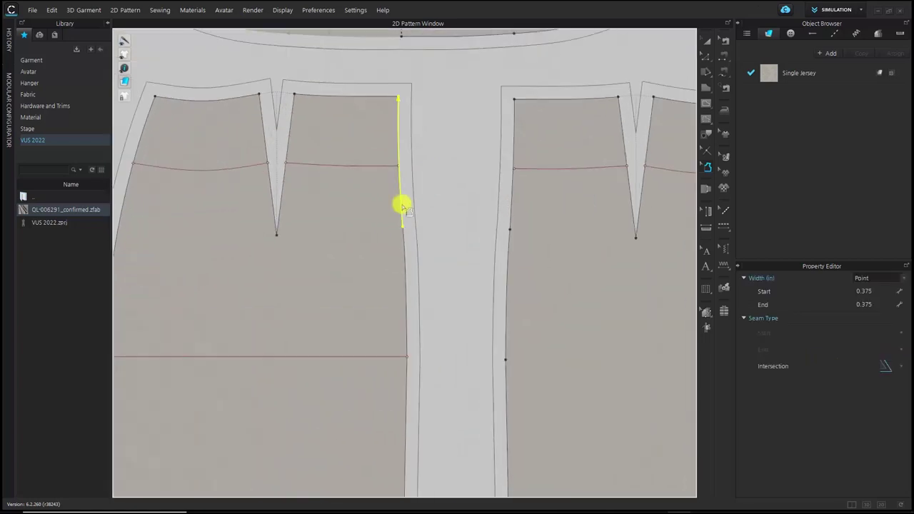
{"action": "left_click", "coordinate": [405, 245], "text": "shift"}
{"action": "left_click", "coordinate": [862, 280]}
{"action": "left_click", "coordinate": [865, 279]}
{"action": "left_click", "coordinate": [866, 280]}
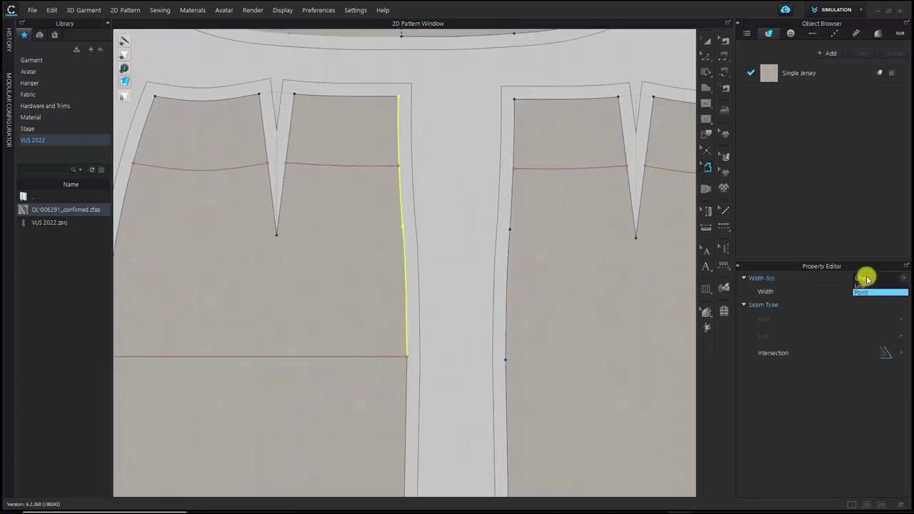
{"action": "left_click", "coordinate": [872, 290]}
{"action": "left_click", "coordinate": [879, 293]}
{"action": "left_click", "coordinate": [878, 303]}
{"action": "type", "text": "1"}
{"action": "key", "text": "Return"}
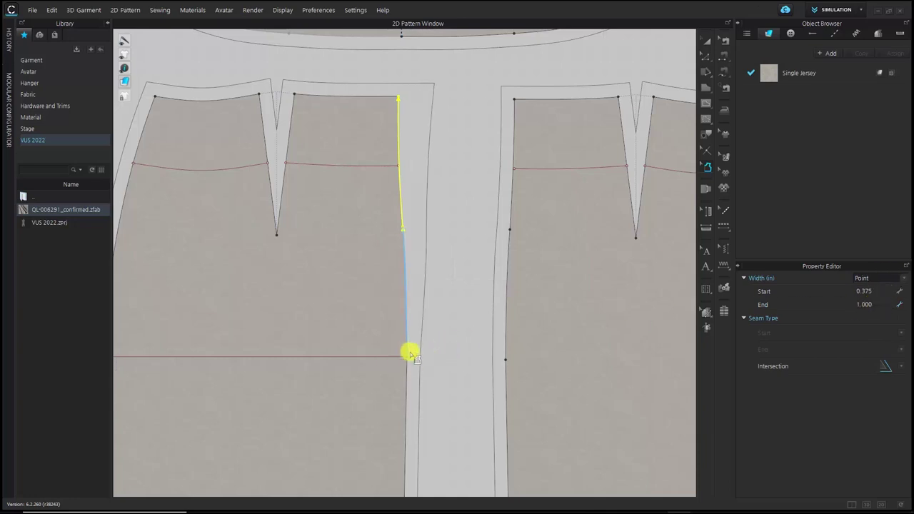
Step: Switch the upper centre-back seam allowance of the right-hand back panel to point widths and set its start width to 1 in
{"action": "left_click", "coordinate": [508, 258]}
{"action": "left_click", "coordinate": [512, 206], "text": "shift"}
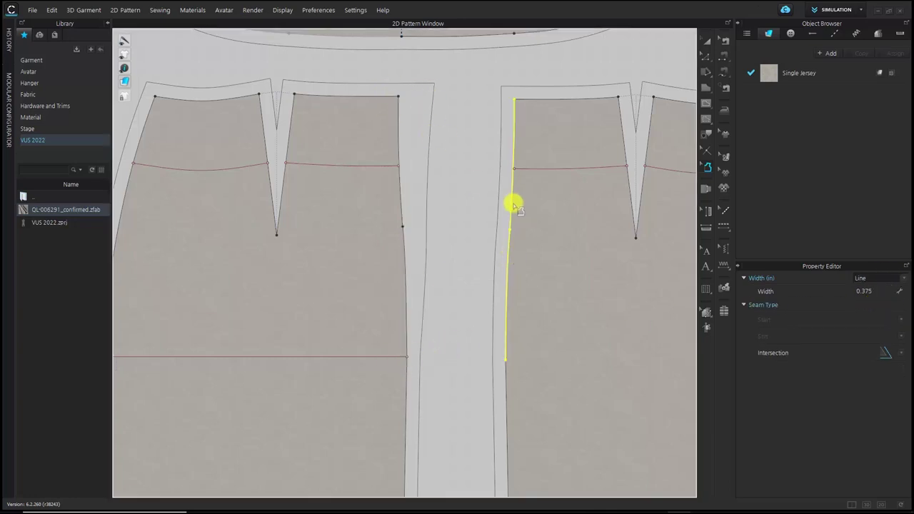
{"action": "left_click", "coordinate": [878, 278]}
{"action": "left_click", "coordinate": [878, 294]}
{"action": "double_click", "coordinate": [876, 291]}
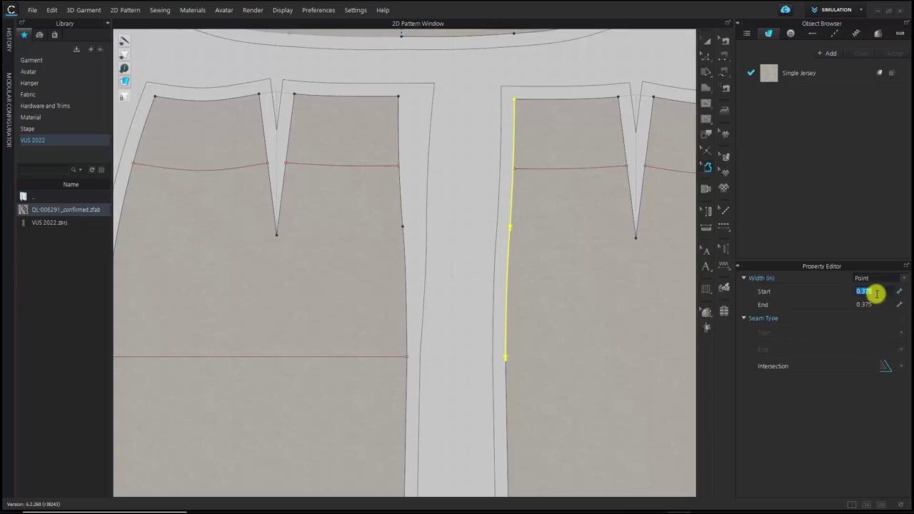
{"action": "type", "text": "1"}
{"action": "key", "text": "Return"}
{"action": "left_click", "coordinate": [557, 291]}
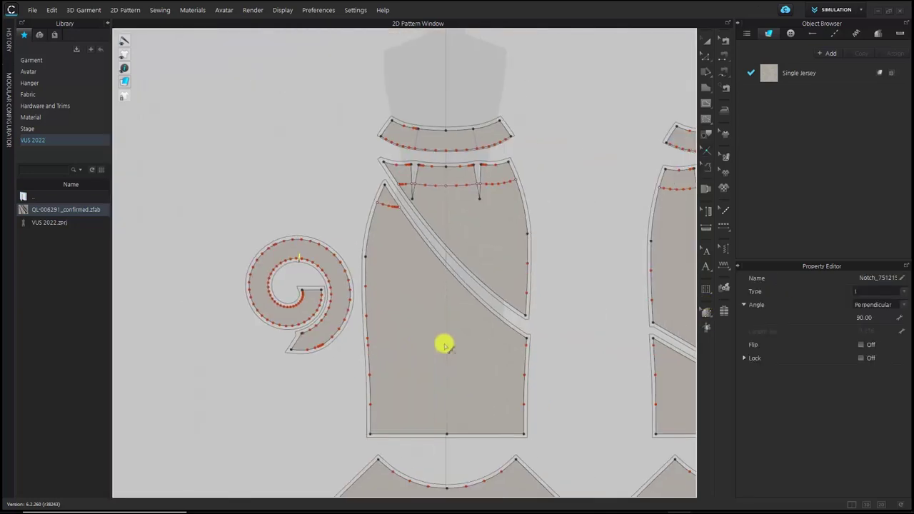
Step: Add notches to the pattern outlines, using the Notch split settings for the front panel's diagonal edge
{"action": "right_click", "coordinate": [452, 254]}
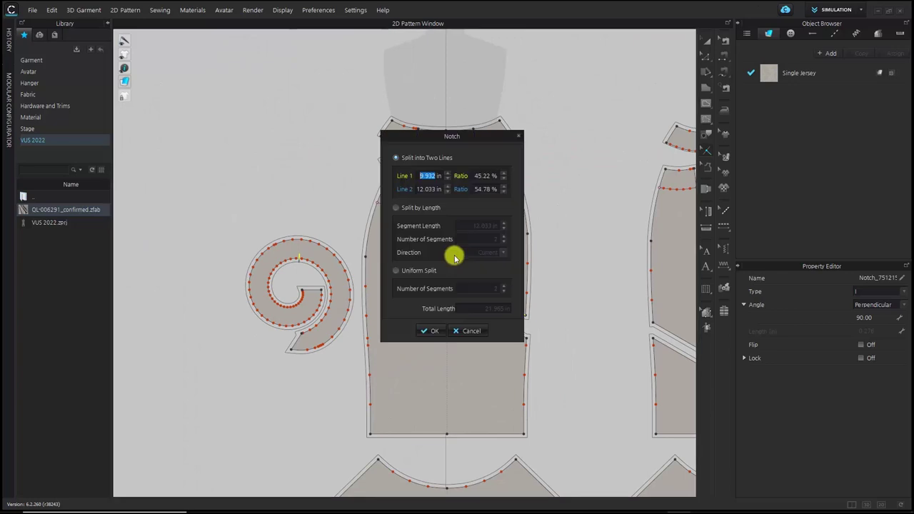
{"action": "left_click_drag", "start_coordinate": [476, 140], "coordinate": [310, 155]}
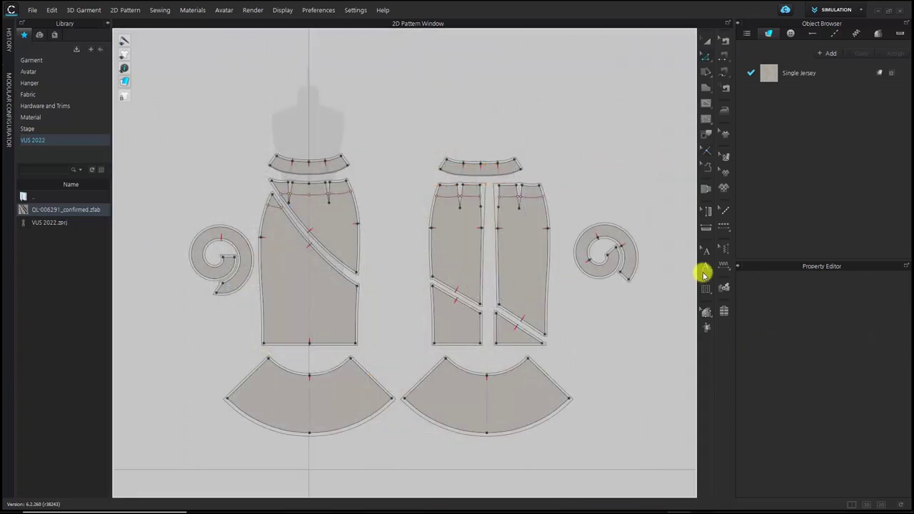
Step: Label the skirt panels 앞판 and 뒷판, and annotate the facings, the ruffles (1/2" 싱글 턴백) and the frills (1/4" 싱글 턴백)
{"action": "left_click", "coordinate": [706, 269]}
{"action": "scroll", "coordinate": [374, 215], "scroll_direction": "up", "scroll_amount": 5}
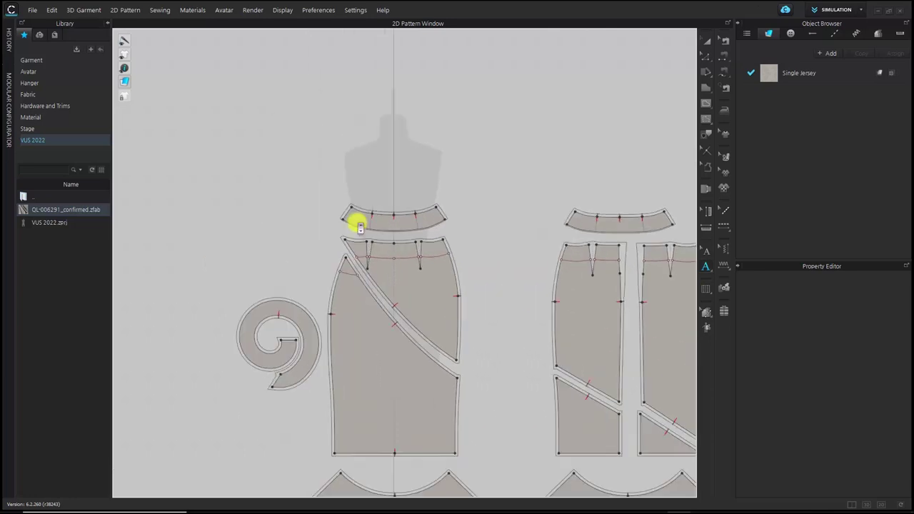
{"action": "middle_click_drag", "start_coordinate": [424, 231], "coordinate": [402, 247]}
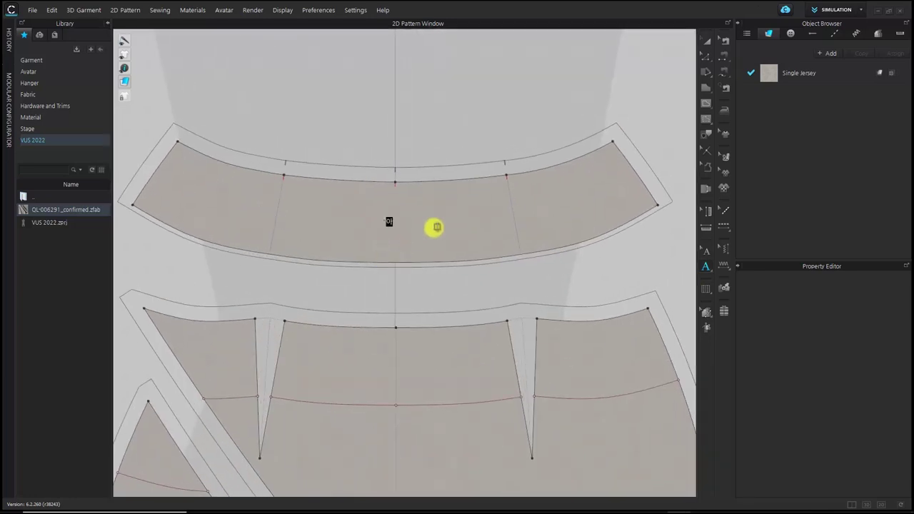
{"action": "scroll", "coordinate": [435, 225], "scroll_direction": "down", "scroll_amount": 5}
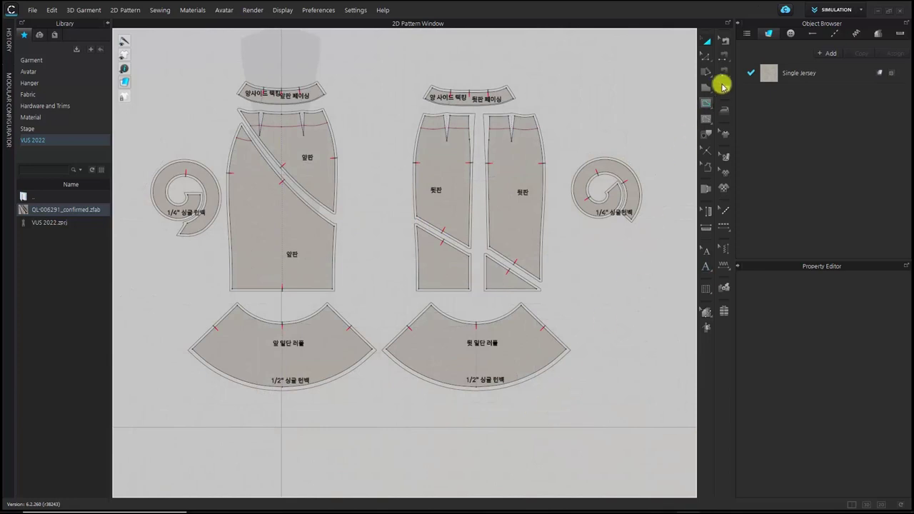
Step: Switch to Print Layout mode, select the Single Jersey fabric and automatically nest all patterns within its roll width
{"action": "left_click", "coordinate": [831, 10]}
{"action": "left_click", "coordinate": [833, 62]}
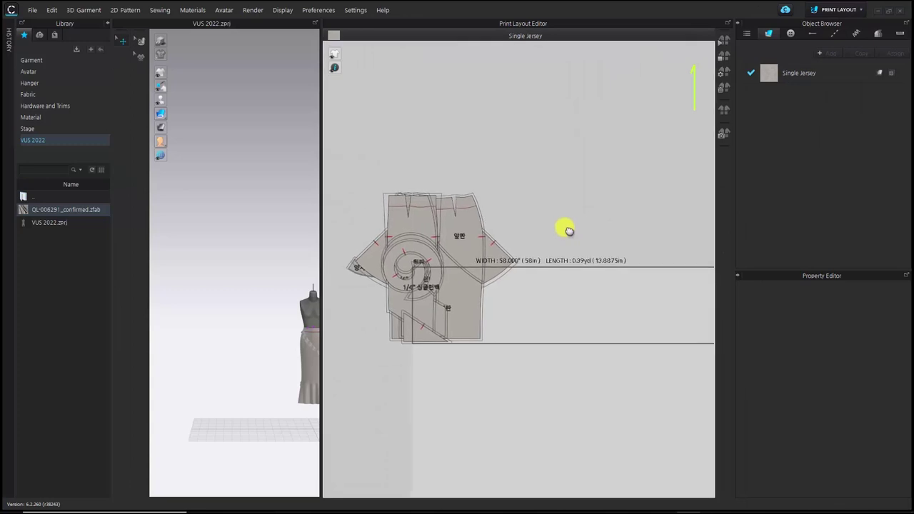
{"action": "left_click", "coordinate": [770, 75]}
{"action": "scroll", "coordinate": [673, 321], "scroll_direction": "down", "scroll_amount": 4}
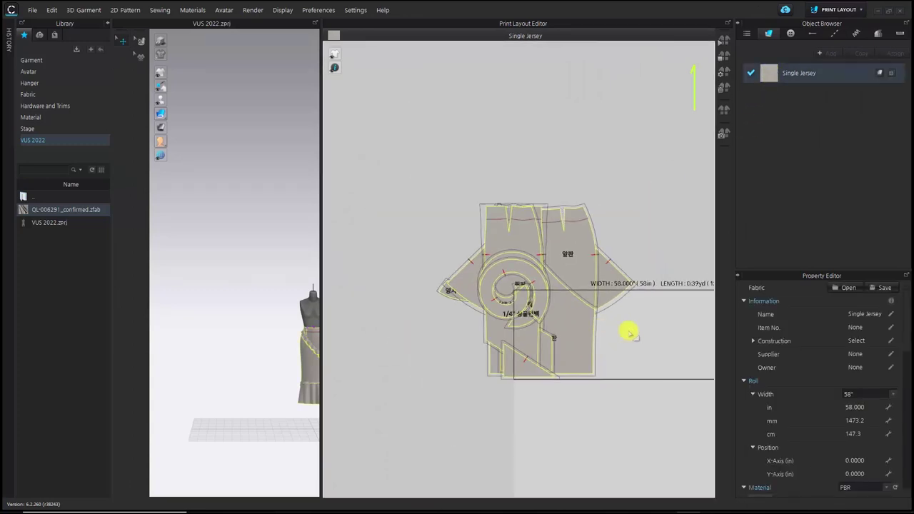
{"action": "scroll", "coordinate": [608, 322], "scroll_direction": "down", "scroll_amount": 4}
{"action": "middle_click_drag", "start_coordinate": [607, 321], "coordinate": [457, 256]}
{"action": "left_click", "coordinate": [722, 42]}
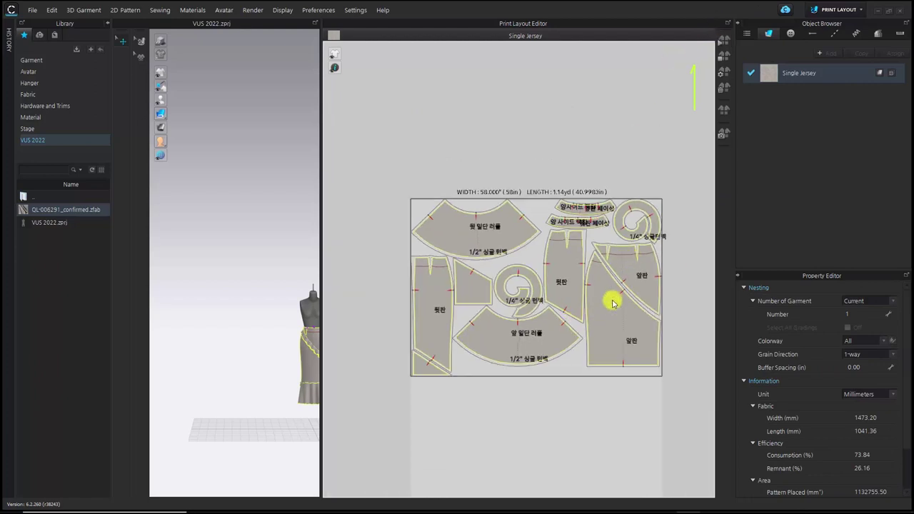
Step: Open the plotter settings, enable Cut on Outline and exclude graphic lines and baselines/notches from the displayed lines
{"action": "left_click", "coordinate": [51, 10]}
{"action": "mouse_move", "coordinate": [33, 12]}
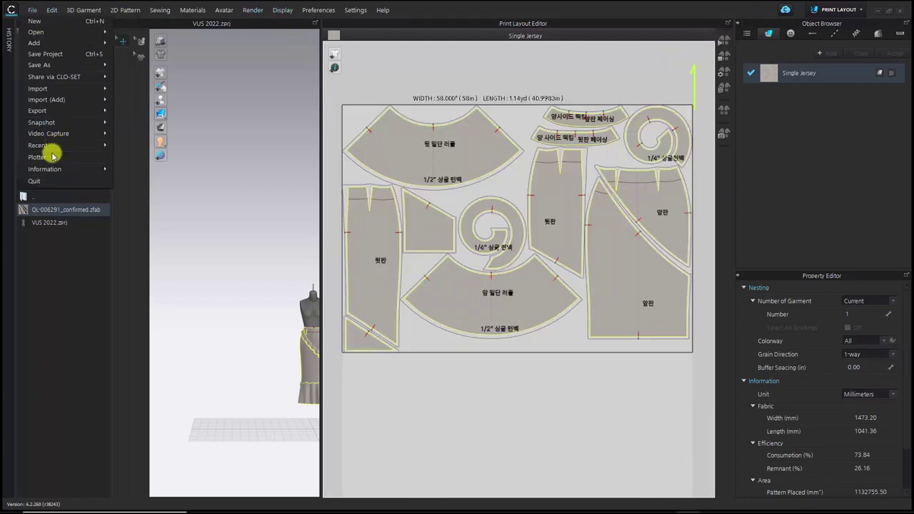
{"action": "left_click", "coordinate": [52, 157]}
{"action": "left_click_drag", "start_coordinate": [327, 163], "coordinate": [378, 152]}
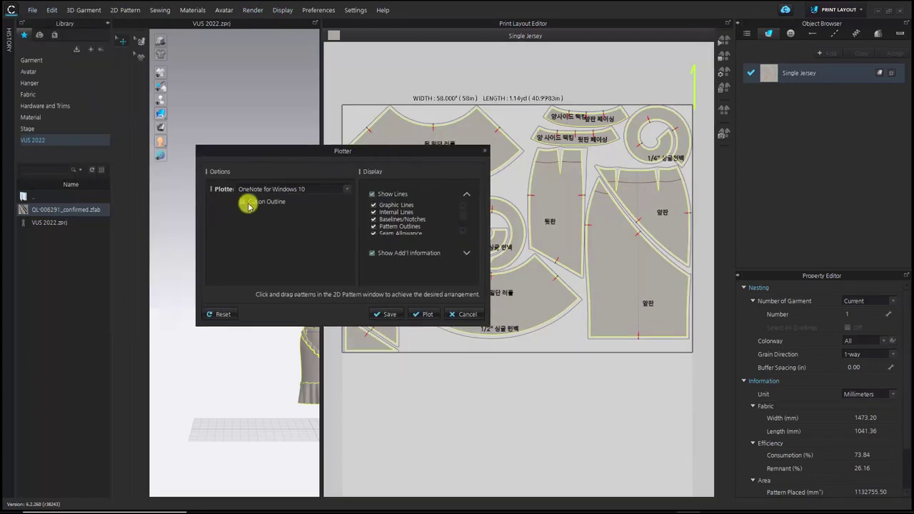
{"action": "left_click", "coordinate": [242, 202]}
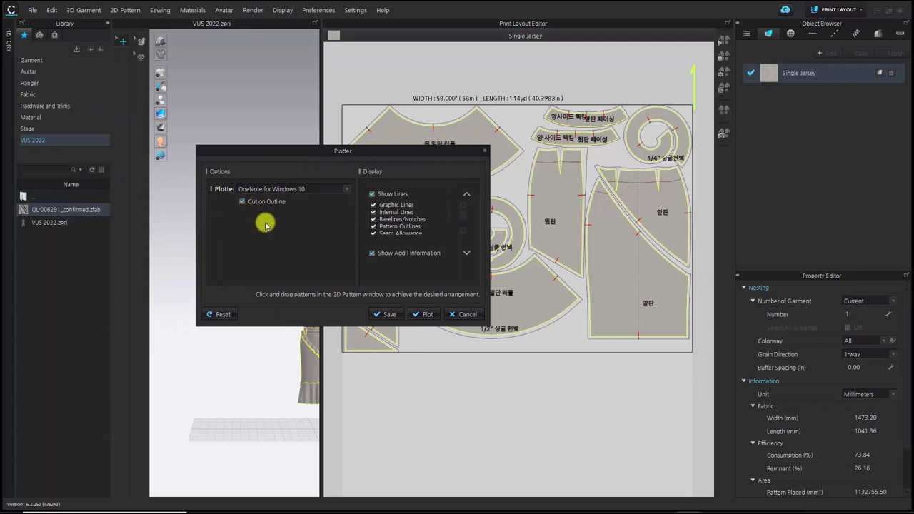
{"action": "left_click", "coordinate": [374, 212]}
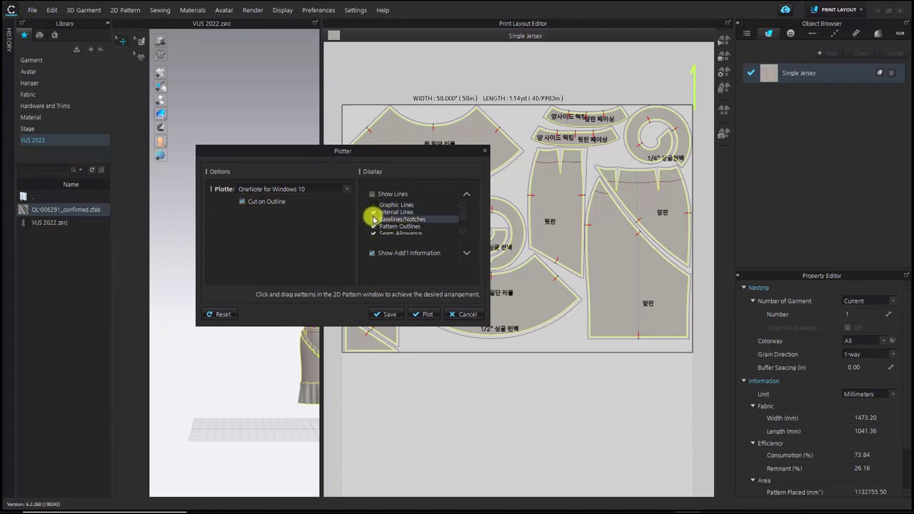
{"action": "left_click", "coordinate": [373, 220]}
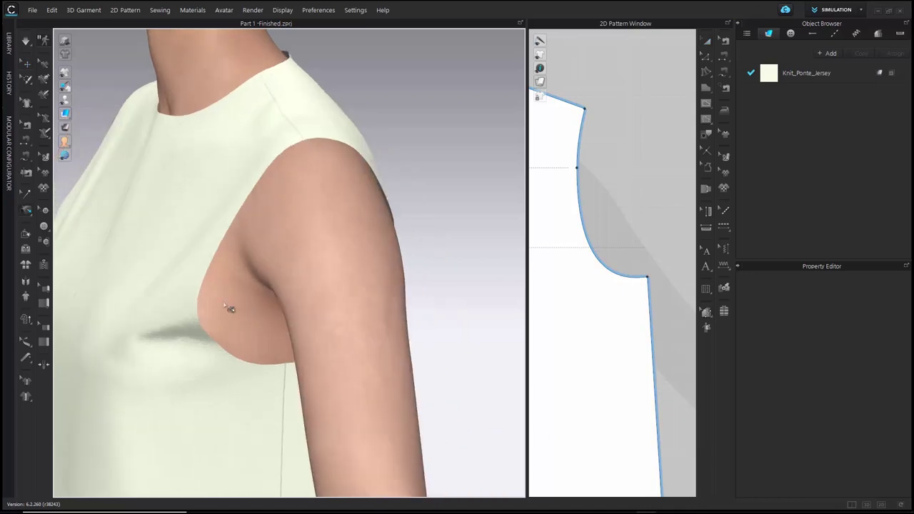
Step: Pinch the excess fabric at the dress's front armhole with a zero-length tack and simulate the garment
{"action": "scroll", "coordinate": [224, 305], "scroll_direction": "up", "scroll_amount": 2}
{"action": "right_click_drag", "start_coordinate": [225, 305], "coordinate": [231, 345]}
{"action": "left_click", "coordinate": [157, 389]}
{"action": "right_click_drag", "start_coordinate": [159, 389], "coordinate": [430, 332]}
{"action": "key", "text": "space"}
{"action": "left_click_drag", "start_coordinate": [528, 294], "coordinate": [383, 282]}
{"action": "scroll", "coordinate": [474, 305], "scroll_direction": "up", "scroll_amount": 3}
{"action": "key", "text": "space"}
Step: Draw a 3D line from the armhole to the bust point and on to the side seam, about 2.6 in and 5 in long, and show the garment see-through
{"action": "left_click", "coordinate": [200, 285]}
{"action": "double_click", "coordinate": [312, 336]}
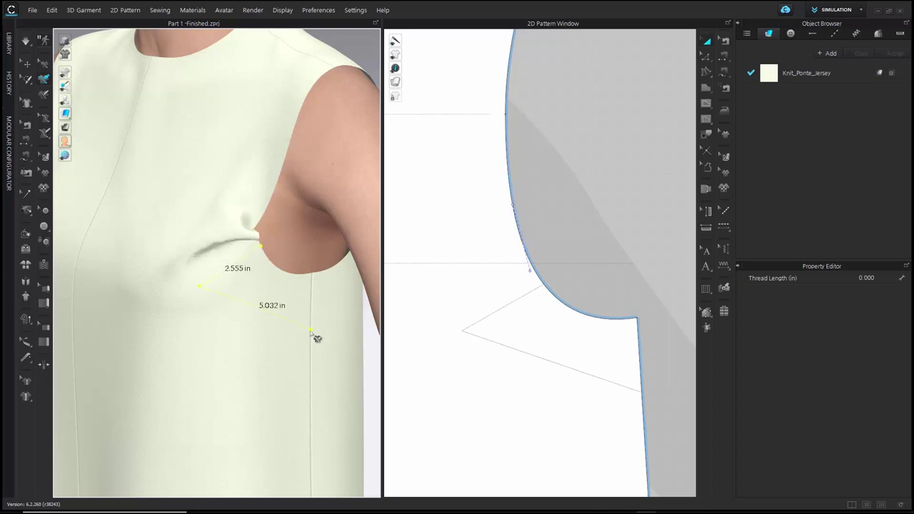
{"action": "left_click_drag", "start_coordinate": [383, 315], "coordinate": [455, 304]}
{"action": "mouse_move", "coordinate": [65, 114]}
{"action": "left_click", "coordinate": [119, 113]}
{"action": "mouse_move", "coordinate": [385, 275]}
{"action": "right_mouse_down"}
{"action": "mouse_move", "coordinate": [270, 270]}
{"action": "mouse_move", "coordinate": [383, 275]}
{"action": "right_mouse_up"}
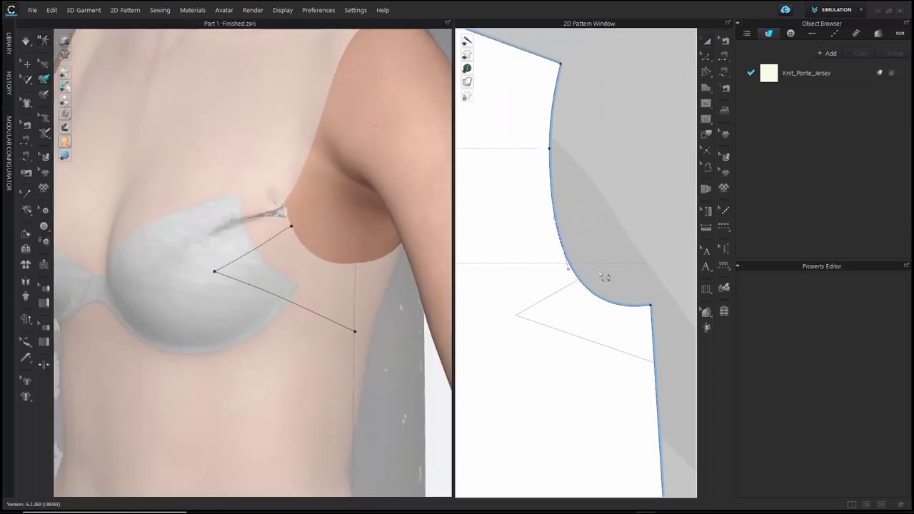
Step: Add a point on the front armhole where the dart line meets it, plus one point 0.75 in away on each side
{"action": "scroll", "coordinate": [601, 271], "scroll_direction": "up", "scroll_amount": 3}
{"action": "left_click", "coordinate": [579, 281]}
{"action": "left_click", "coordinate": [42, 70]}
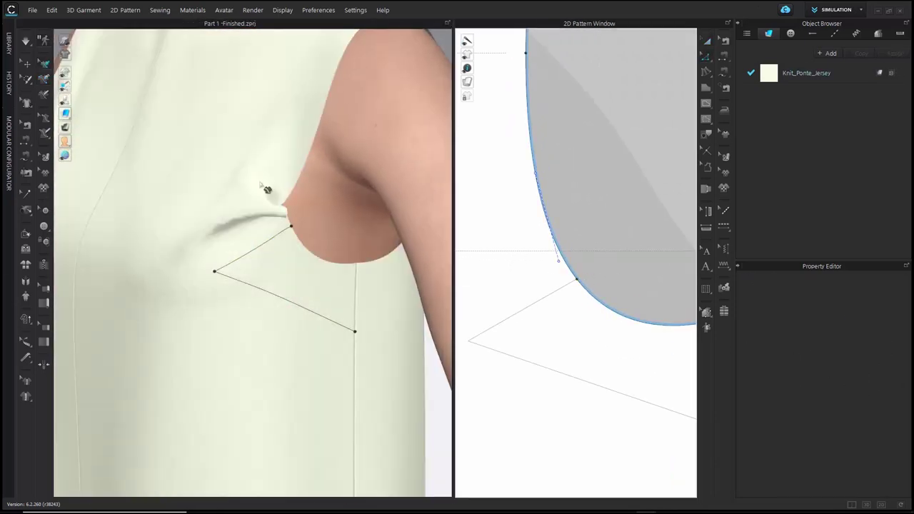
{"action": "key", "text": "x"}
{"action": "right_click", "coordinate": [567, 262]}
{"action": "type", "text": "0.75"}
{"action": "key", "text": "Return"}
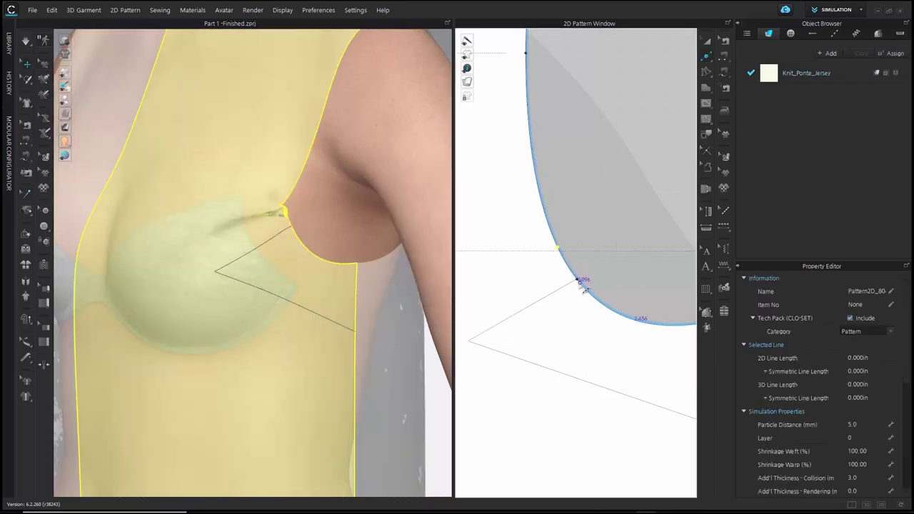
{"action": "right_click", "coordinate": [587, 287]}
{"action": "type", "text": "0.75"}
{"action": "key", "text": "Return"}
Step: Draw internal lines from the bust point to both outer armhole points and to the side-seam end of the dart line
{"action": "key", "text": "g"}
{"action": "scroll", "coordinate": [616, 260], "scroll_direction": "down", "scroll_amount": 3}
{"action": "left_click", "coordinate": [571, 230]}
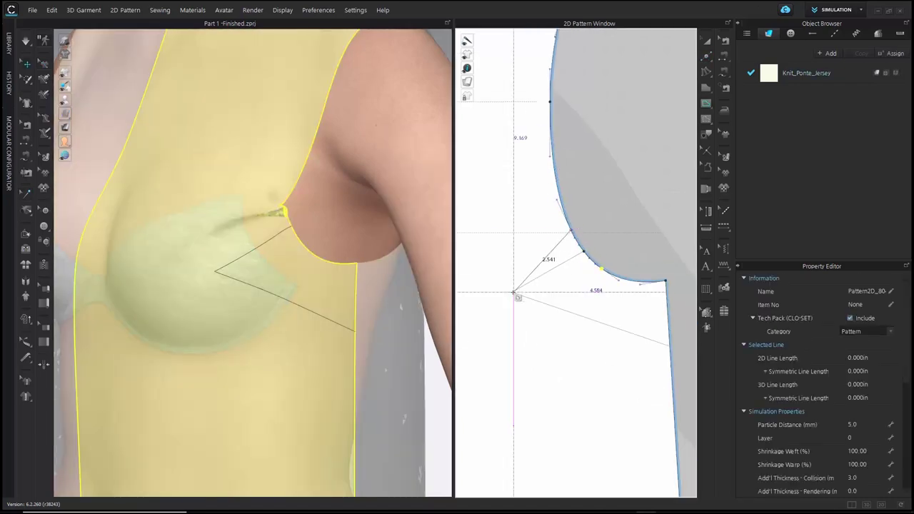
{"action": "left_click", "coordinate": [513, 292]}
{"action": "double_click", "coordinate": [601, 268]}
{"action": "left_click", "coordinate": [513, 293]}
{"action": "double_click", "coordinate": [669, 346]}
Step: Cut the front bodice along the three new dart lines and delete the wedge between the two armhole legs
{"action": "key", "text": "z"}
{"action": "scroll", "coordinate": [643, 346], "scroll_direction": "down", "scroll_amount": 2}
{"action": "left_click", "coordinate": [580, 350]}
{"action": "left_click", "coordinate": [547, 311], "text": "shift"}
{"action": "left_click", "coordinate": [536, 294], "text": "shift"}
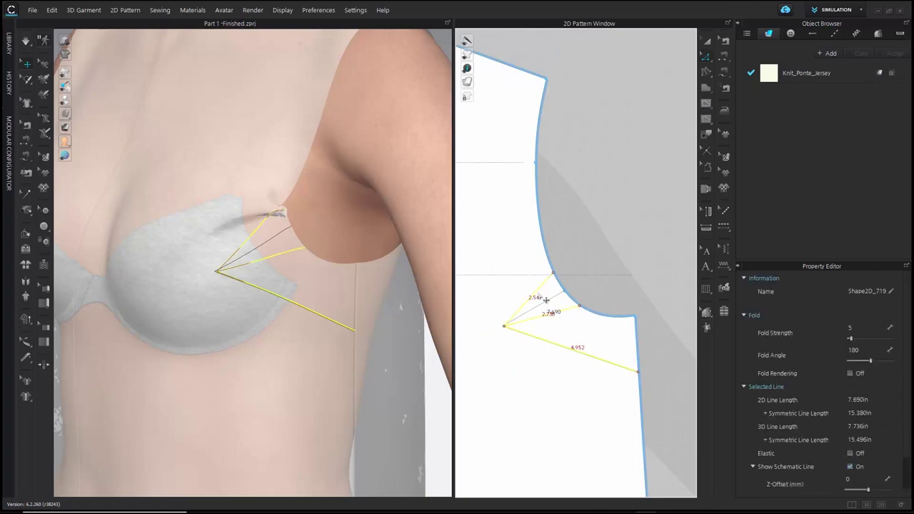
{"action": "right_click", "coordinate": [538, 295]}
{"action": "left_click", "coordinate": [619, 269]}
{"action": "key", "text": "a"}
{"action": "left_click_drag", "start_coordinate": [541, 295], "coordinate": [629, 249]}
{"action": "key", "text": "Delete"}
Step: Merge the two armhole dart legs to close the armhole dart and open it at the side seam
{"action": "key", "text": "z"}
{"action": "left_click", "coordinate": [561, 294]}
{"action": "left_click", "coordinate": [543, 282], "text": "shift"}
{"action": "right_click", "coordinate": [543, 281]}
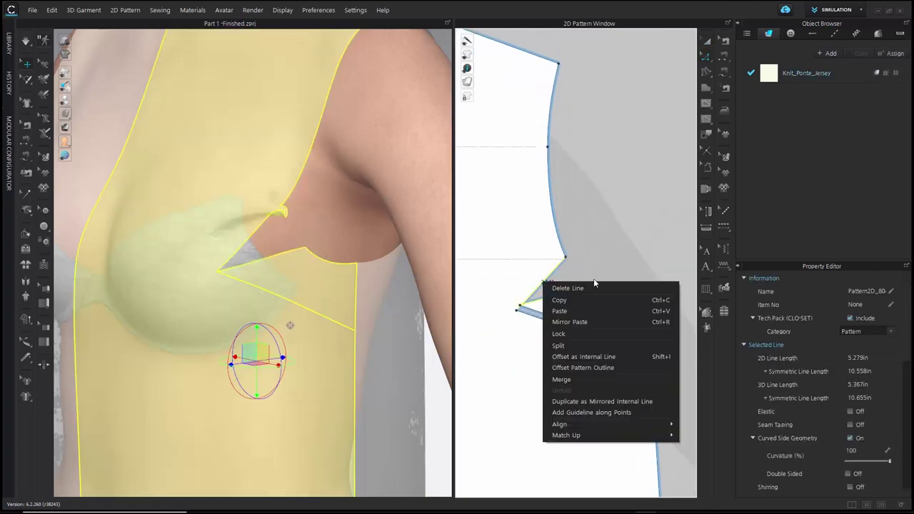
{"action": "left_click", "coordinate": [592, 378]}
{"action": "left_click", "coordinate": [592, 317]}
Step: Smooth the front armhole curve across the merged dart position
{"action": "middle_click_drag", "start_coordinate": [584, 284], "coordinate": [574, 312]}
{"action": "right_click", "coordinate": [554, 286]}
{"action": "left_click", "coordinate": [604, 360]}
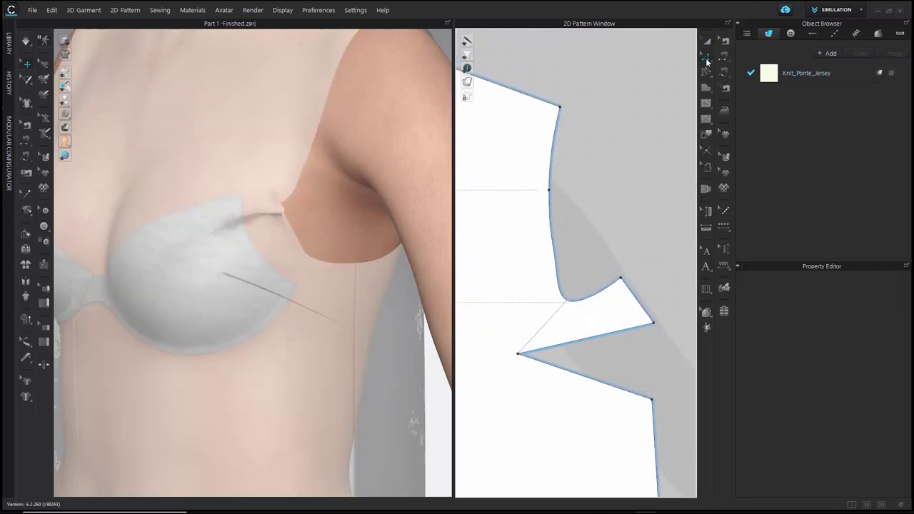
{"action": "left_click_drag", "start_coordinate": [571, 282], "coordinate": [570, 285]}
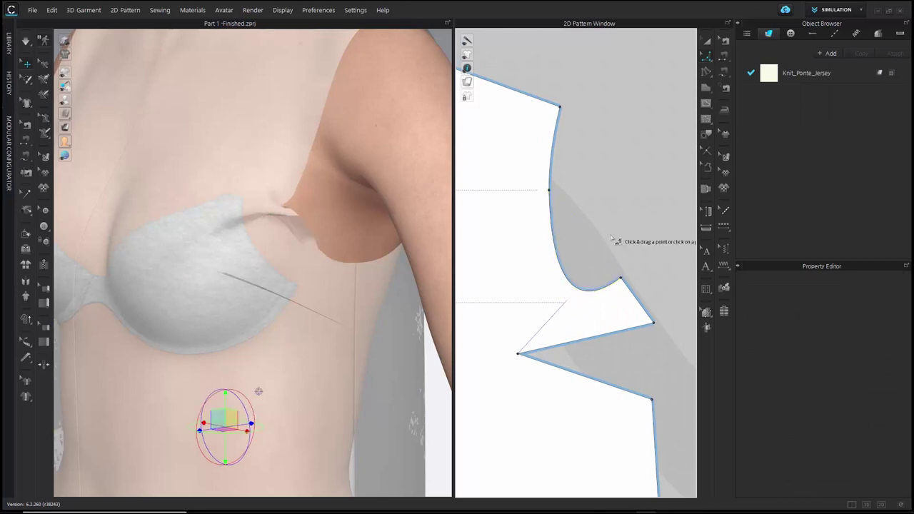
Step: Create a folded dart cap across the side-seam opening from the two side dart legs
{"action": "scroll", "coordinate": [641, 280], "scroll_direction": "down", "scroll_amount": 2}
{"action": "key", "text": "z"}
{"action": "middle_click_drag", "start_coordinate": [647, 296], "coordinate": [582, 292]}
{"action": "scroll", "coordinate": [580, 295], "scroll_direction": "up", "scroll_amount": 1}
{"action": "left_click", "coordinate": [566, 279]}
{"action": "left_click", "coordinate": [561, 331], "text": "shift"}
{"action": "right_click", "coordinate": [568, 333]}
{"action": "left_click", "coordinate": [618, 422]}
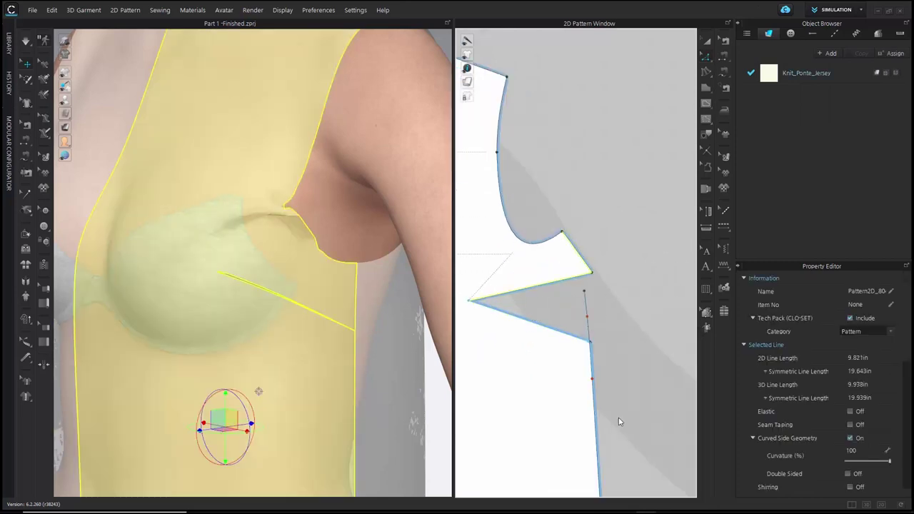
{"action": "scroll", "coordinate": [616, 400], "scroll_direction": "down", "scroll_amount": 2}
{"action": "middle_click_drag", "start_coordinate": [614, 388], "coordinate": [601, 314]}
{"action": "scroll", "coordinate": [614, 418], "scroll_direction": "down", "scroll_amount": 4}
{"action": "middle_click_drag", "start_coordinate": [615, 408], "coordinate": [616, 356]}
{"action": "left_click", "coordinate": [615, 355]}
{"action": "scroll", "coordinate": [643, 243], "scroll_direction": "up", "scroll_amount": 3}
Step: Sew the two legs of the side-seam dart together on the front bodice
{"action": "key", "text": "n"}
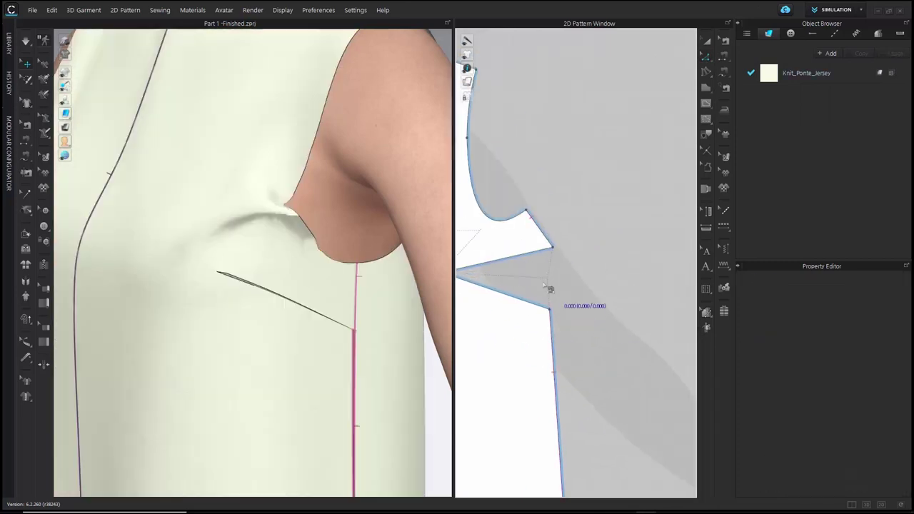
{"action": "left_click", "coordinate": [605, 266]}
{"action": "left_click", "coordinate": [603, 317]}
{"action": "middle_click_drag", "start_coordinate": [547, 287], "coordinate": [559, 323]}
Step: Simulate the dress with the sewn side dart and change the garment's surface display to check the fit
{"action": "left_click", "coordinate": [26, 41]}
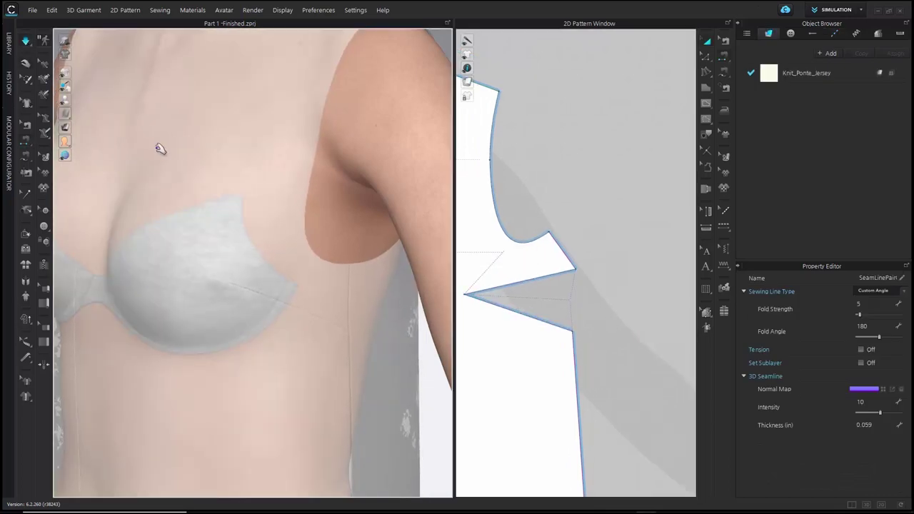
{"action": "key", "text": "space"}
{"action": "left_click", "coordinate": [106, 117]}
{"action": "key", "text": "q"}
{"action": "scroll", "coordinate": [250, 279], "scroll_direction": "down", "scroll_amount": 4}
{"action": "right_click_drag", "start_coordinate": [272, 286], "coordinate": [315, 305]}
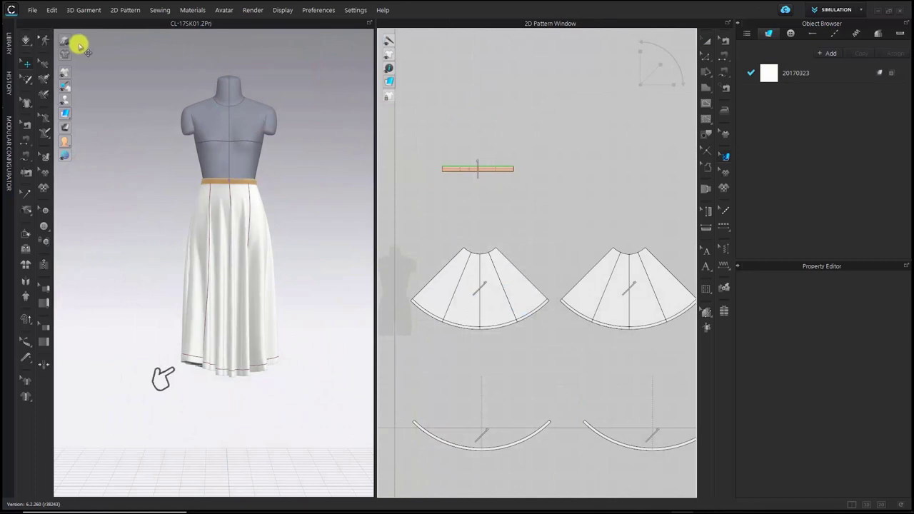
Step: Simulate the flared skirt CL-17SK01 and align the front panel's grainline with the Y-axis
{"action": "left_click", "coordinate": [27, 41]}
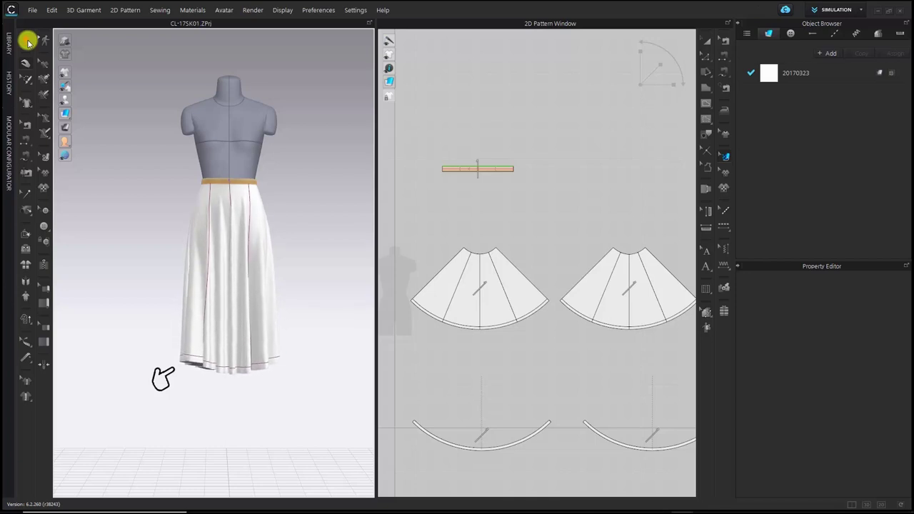
{"action": "left_click", "coordinate": [480, 292]}
{"action": "right_click", "coordinate": [480, 290]}
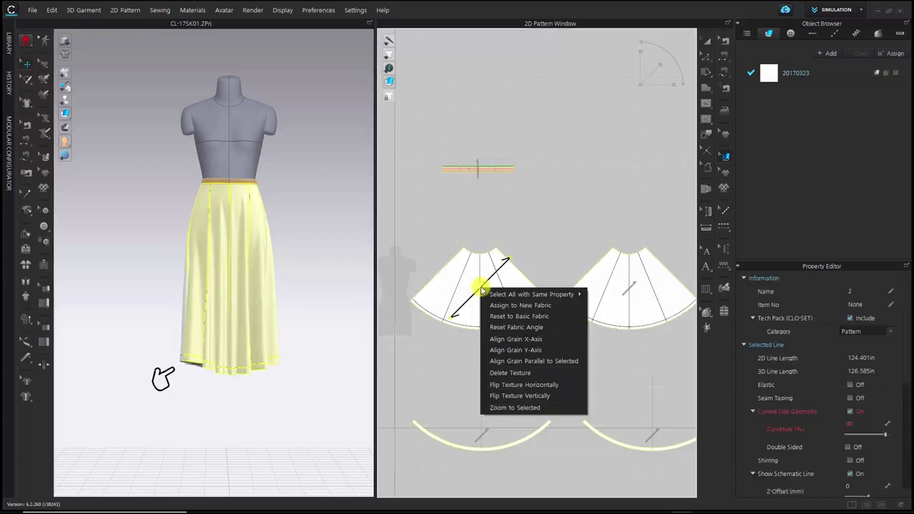
{"action": "left_click", "coordinate": [529, 352]}
{"action": "left_click_drag", "start_coordinate": [480, 288], "coordinate": [504, 294]}
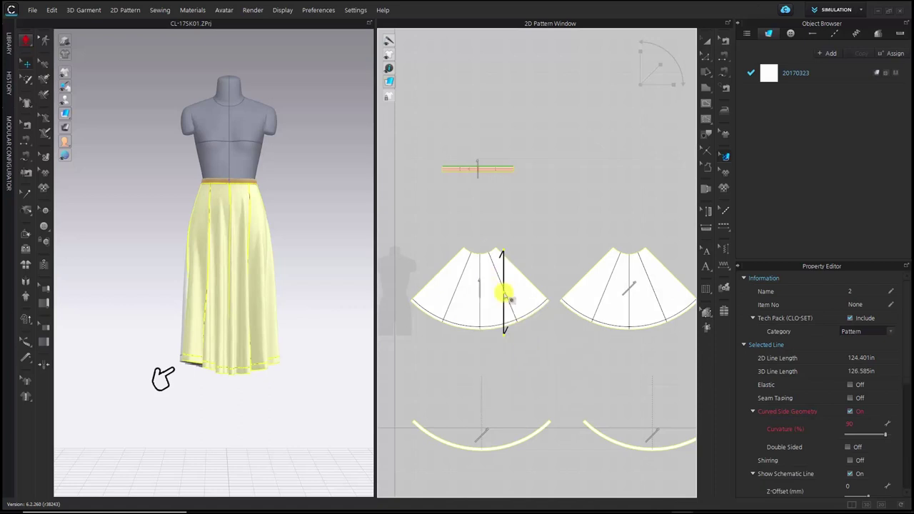
Step: Align the flared skirt's back panel grainline with the Y-axis and simulate the skirt to re-drape it
{"action": "left_click", "coordinate": [638, 287]}
{"action": "right_click", "coordinate": [639, 292]}
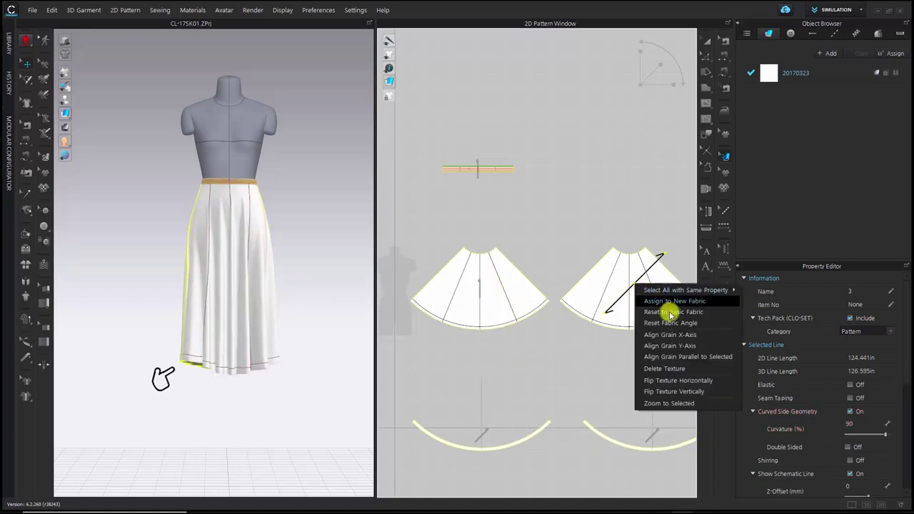
{"action": "left_click", "coordinate": [672, 347]}
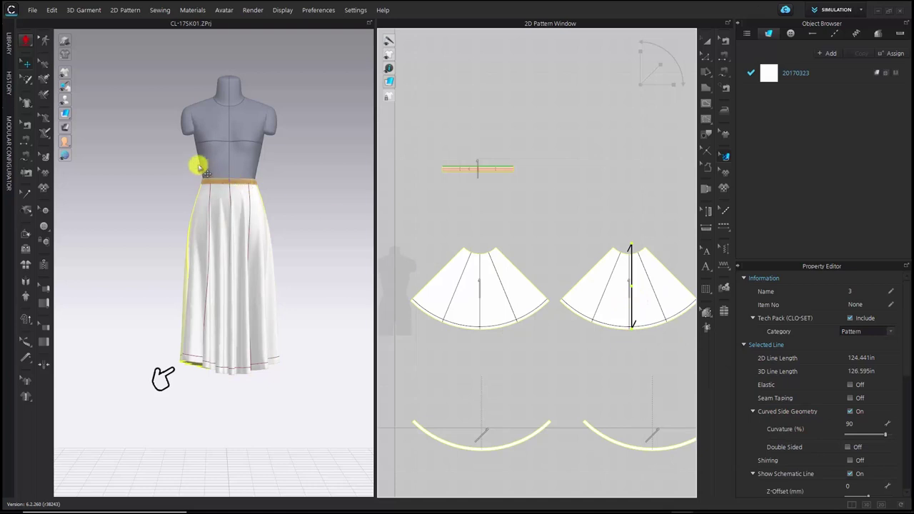
{"action": "left_click", "coordinate": [27, 44]}
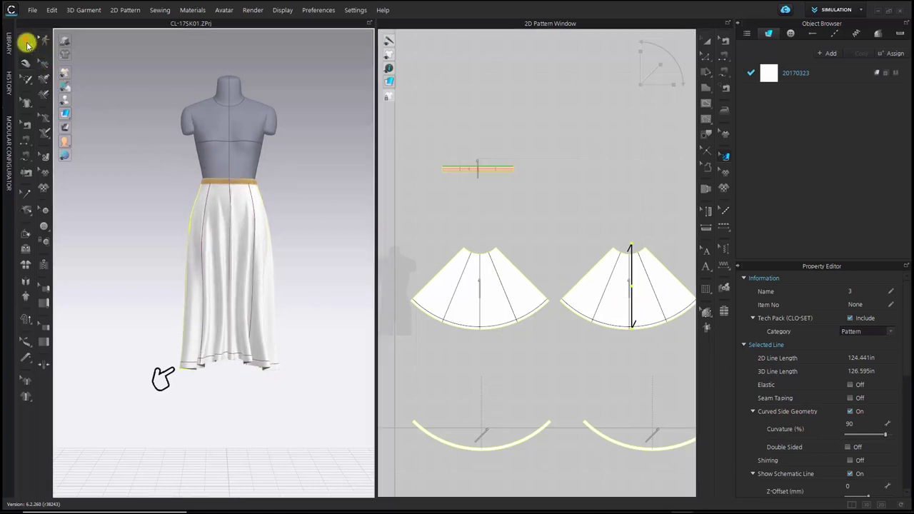
{"action": "left_click", "coordinate": [26, 44]}
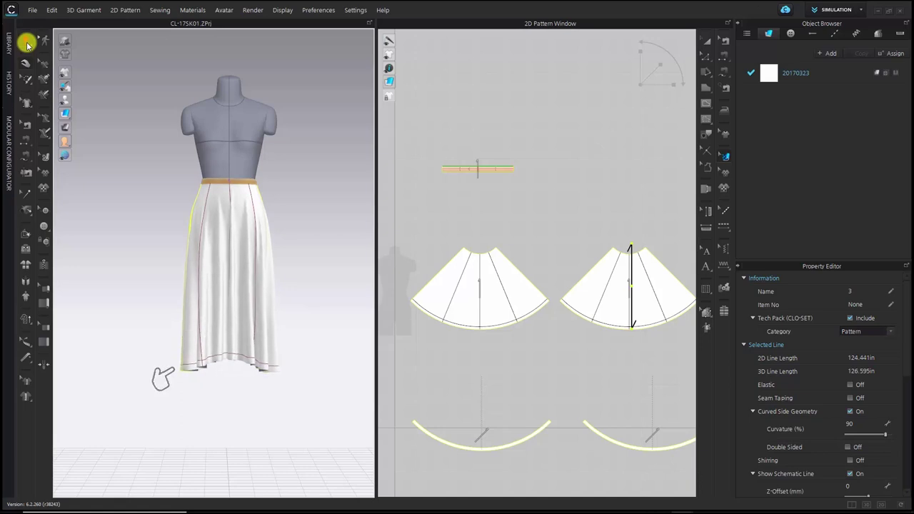